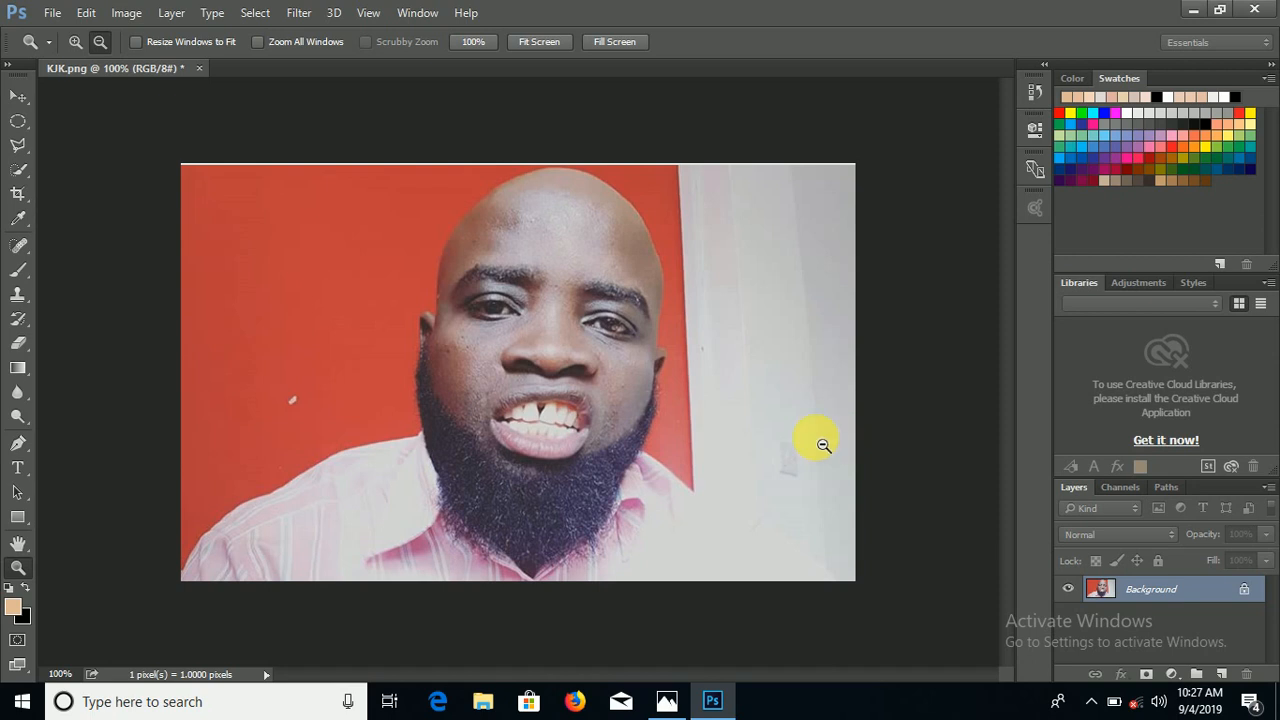
Step: Open the thumb image from the work folder in New folder (2) on Local Disk (E:), view the example, and close it
{"action": "left_click", "coordinate": [51, 12]}
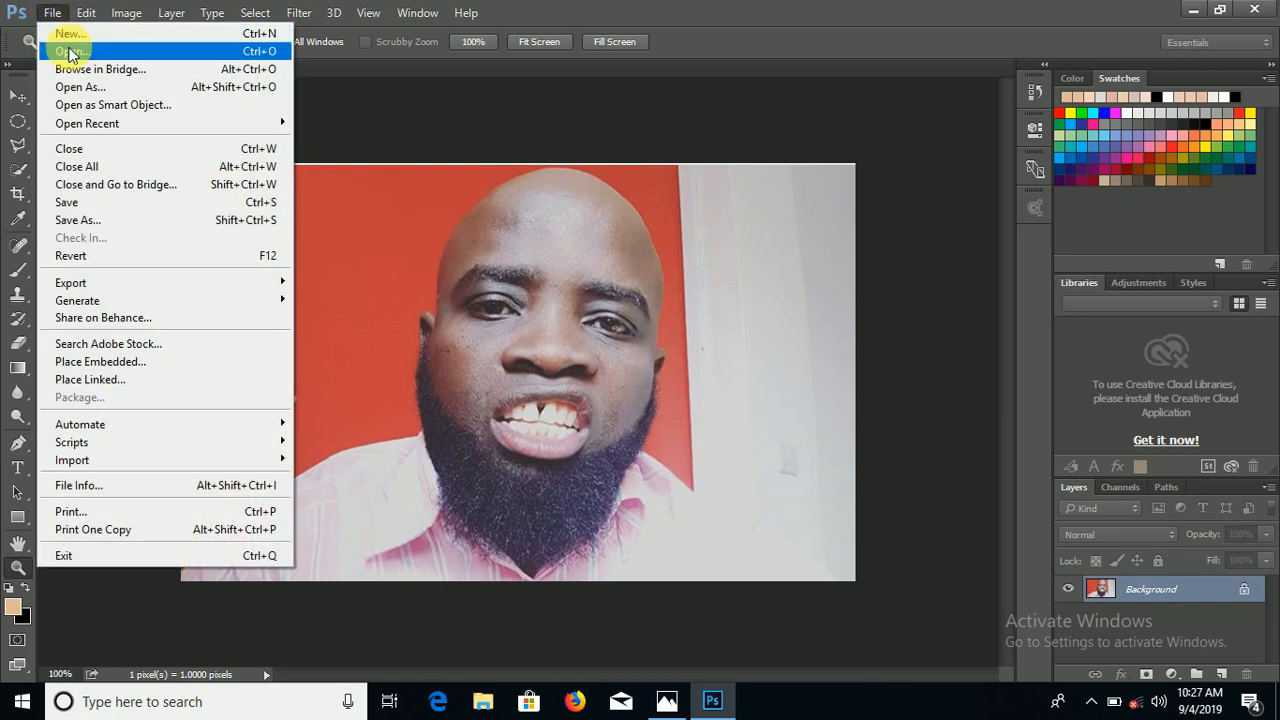
{"action": "left_click", "coordinate": [68, 51]}
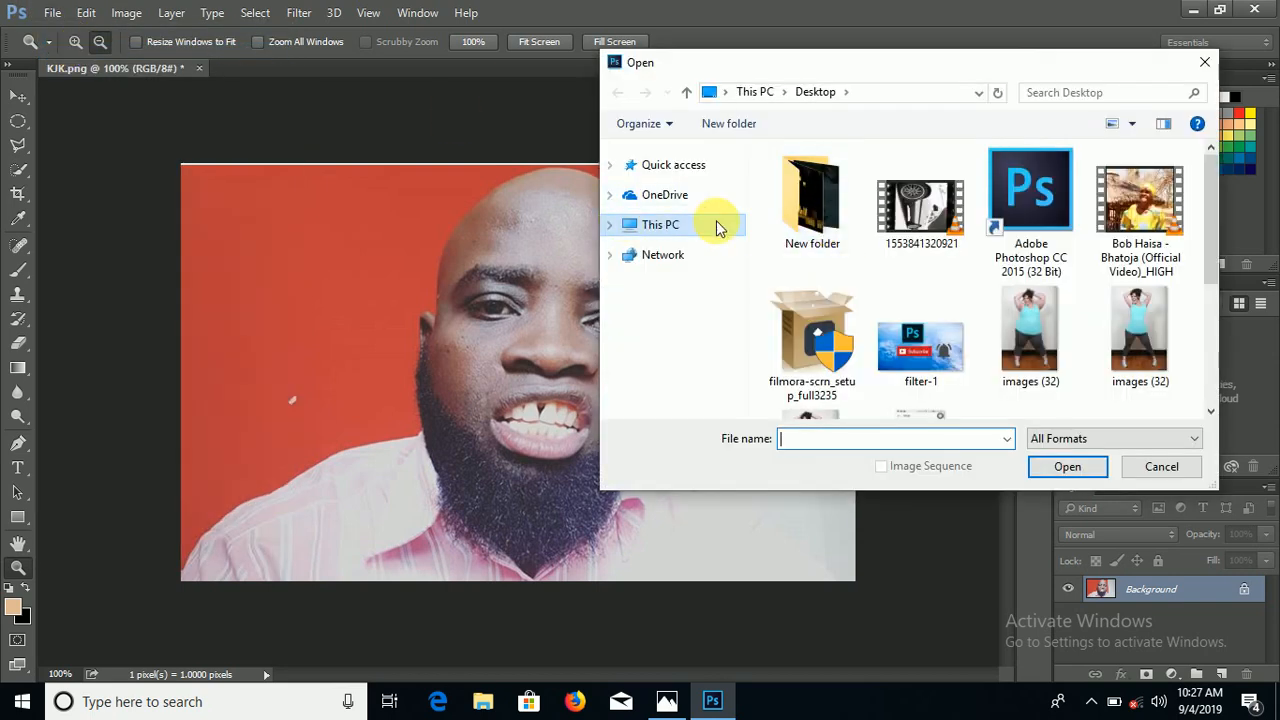
{"action": "left_click", "coordinate": [657, 220]}
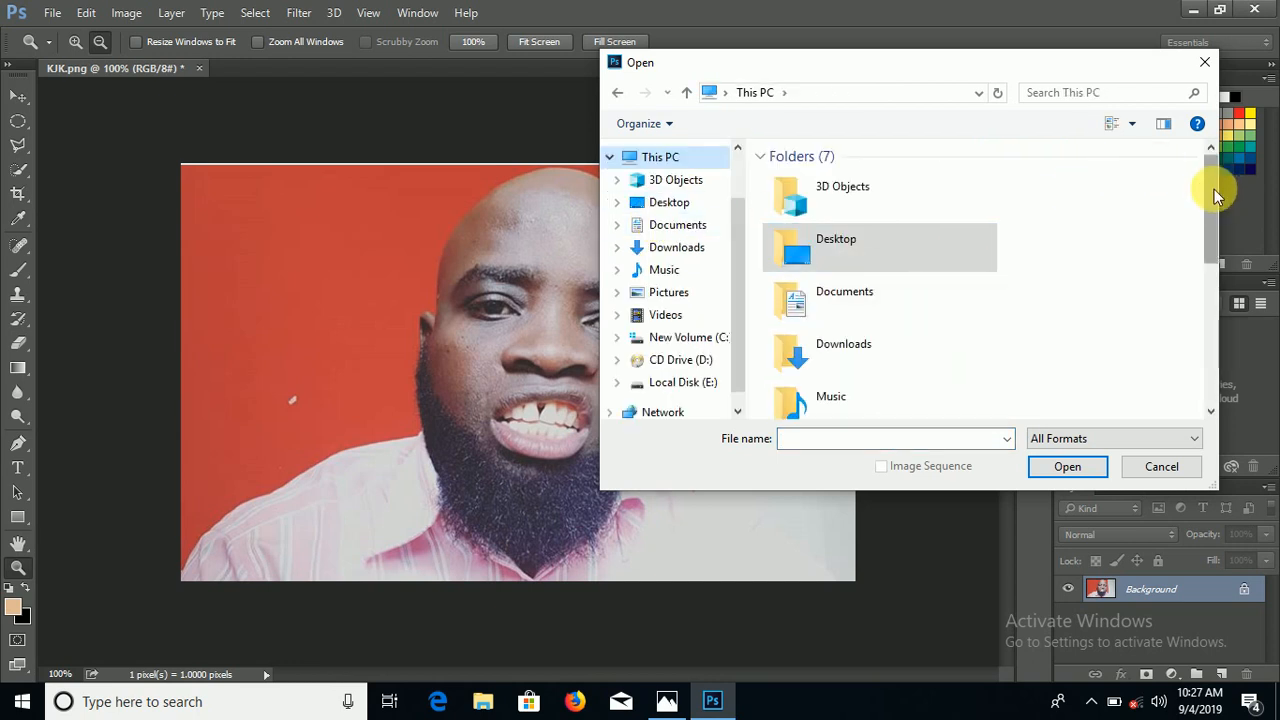
{"action": "scroll", "coordinate": [1214, 266], "scroll_direction": "down", "scroll_amount": 5}
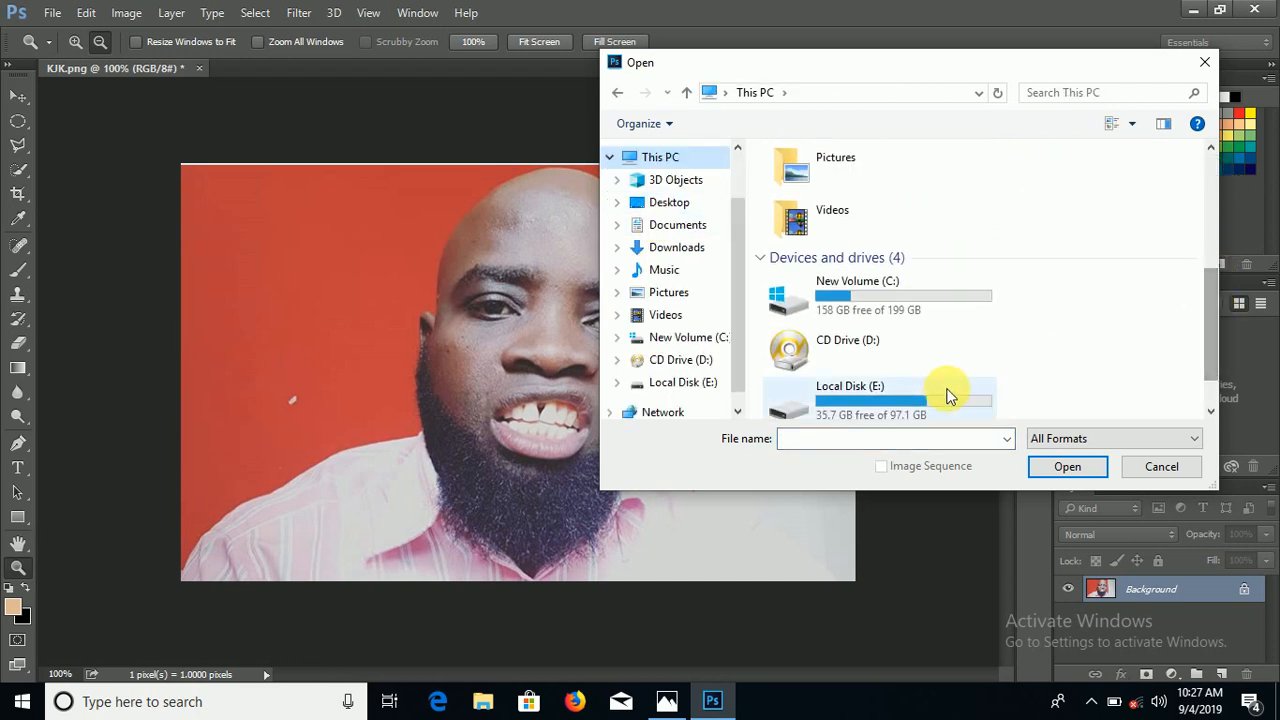
{"action": "double_click", "coordinate": [897, 394]}
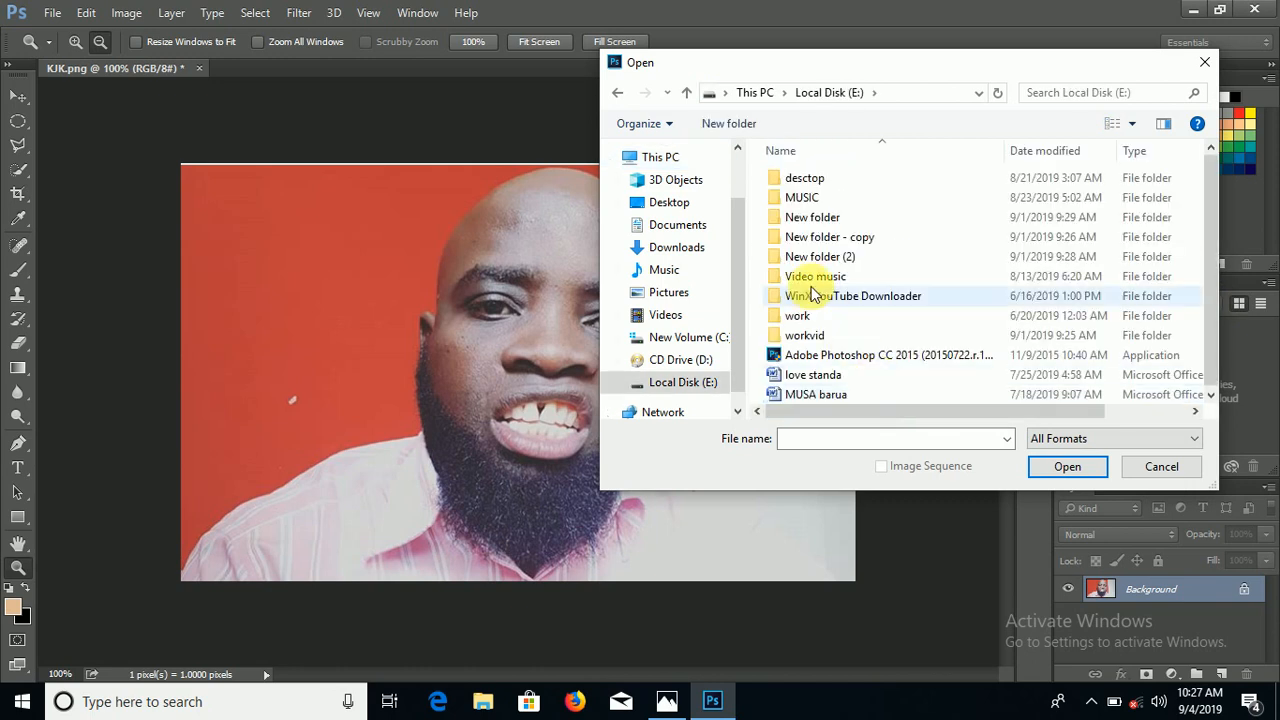
{"action": "double_click", "coordinate": [818, 257]}
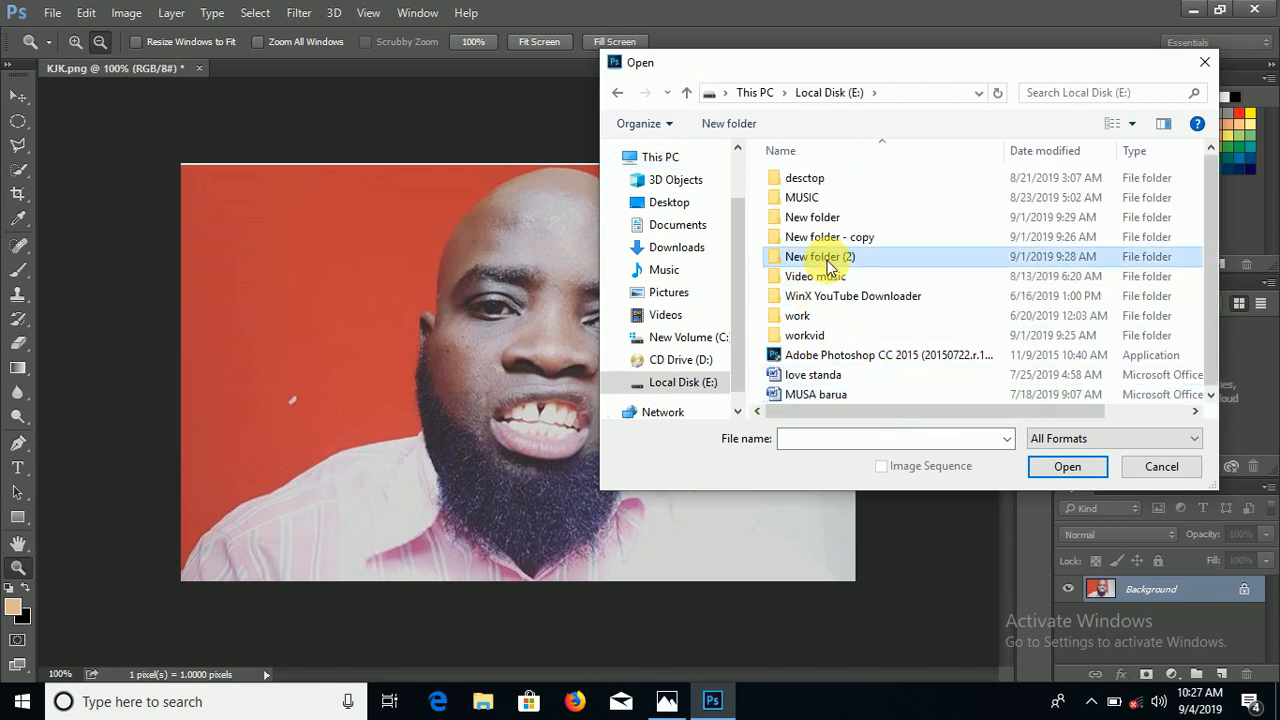
{"action": "double_click", "coordinate": [916, 302]}
{"action": "left_click", "coordinate": [912, 300]}
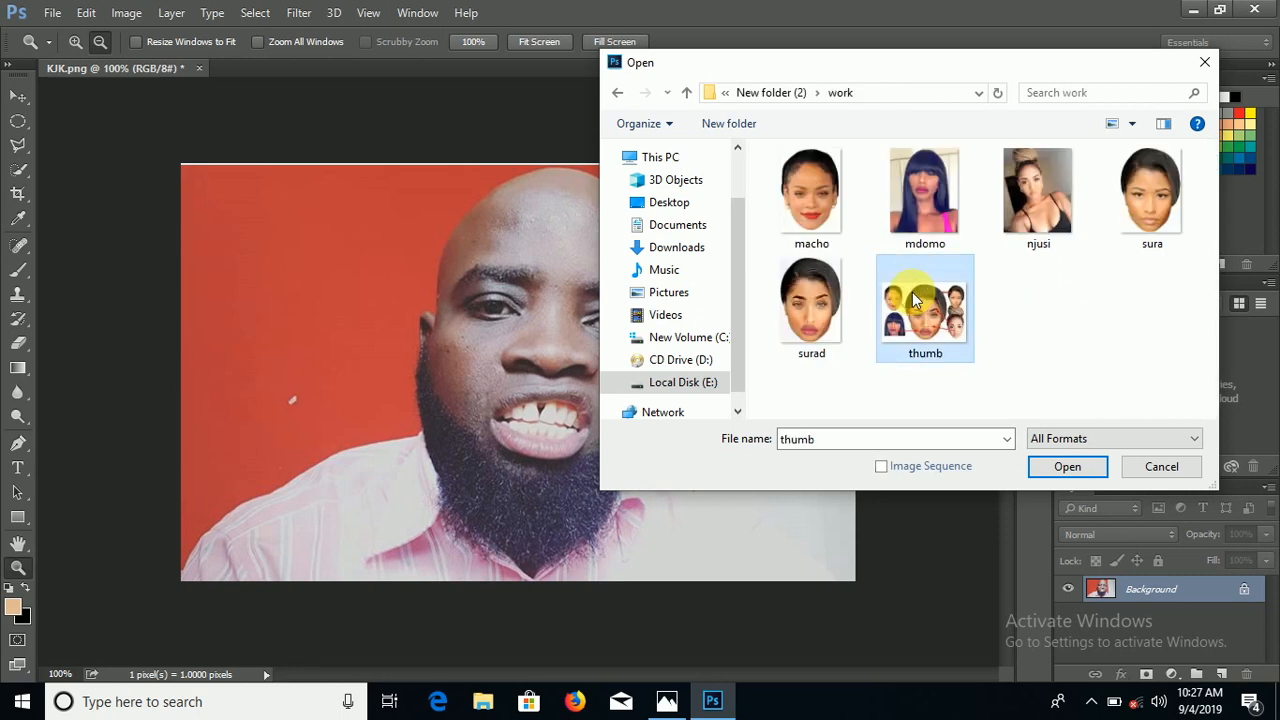
{"action": "double_click", "coordinate": [916, 300]}
{"action": "left_click", "coordinate": [912, 295], "text": "alt"}
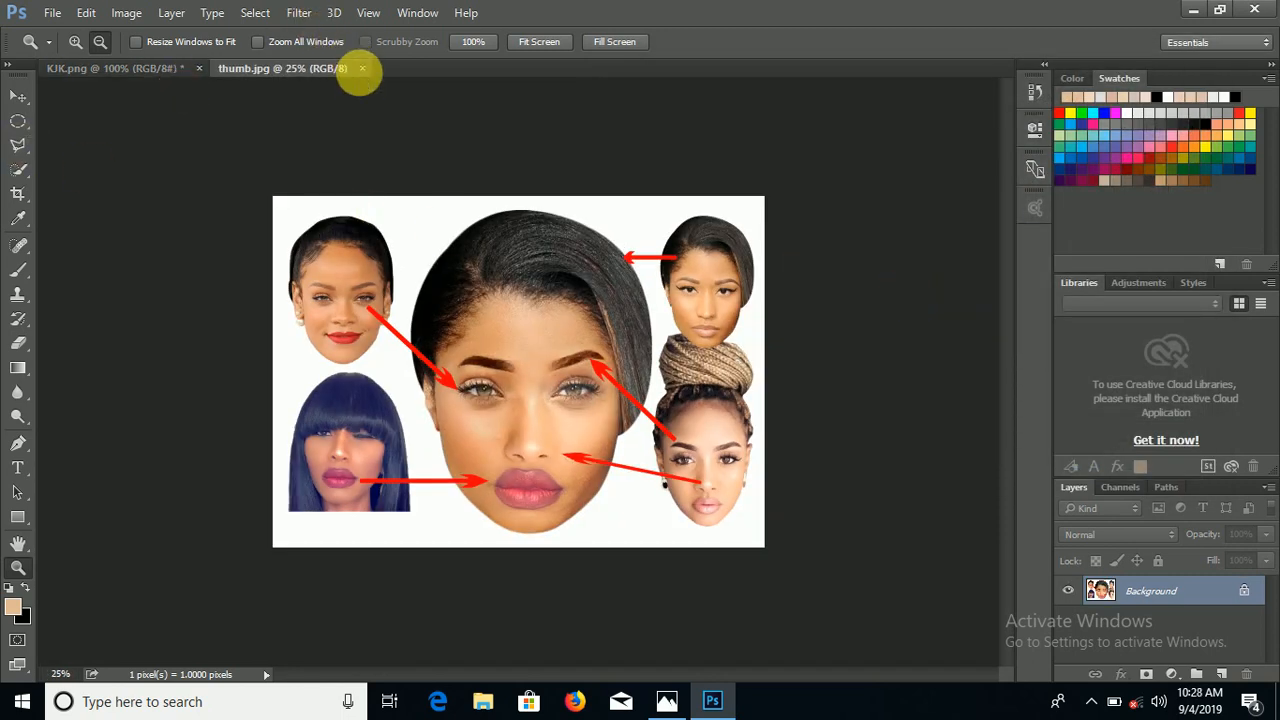
{"action": "left_click", "coordinate": [361, 68]}
Step: Open the njusi photo from the work folder, accepting the Camera Raw settings as they are
{"action": "left_click", "coordinate": [50, 12]}
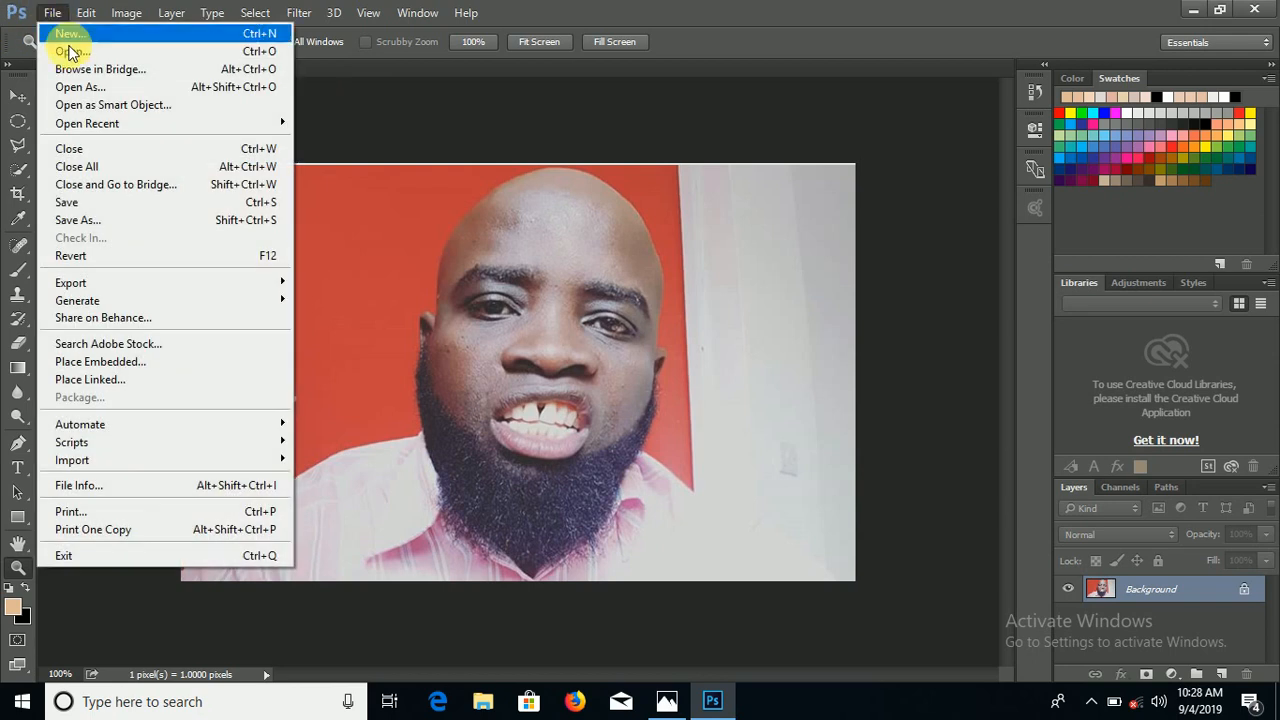
{"action": "left_click", "coordinate": [73, 50]}
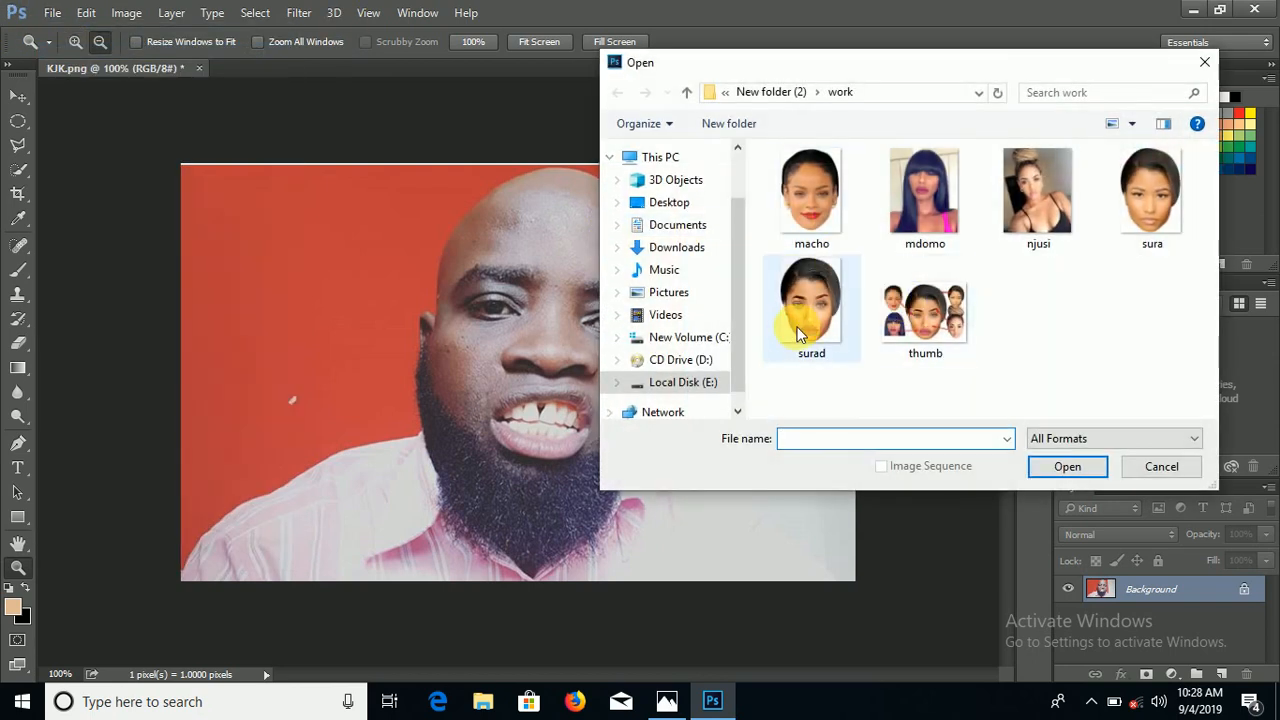
{"action": "double_click", "coordinate": [1035, 190]}
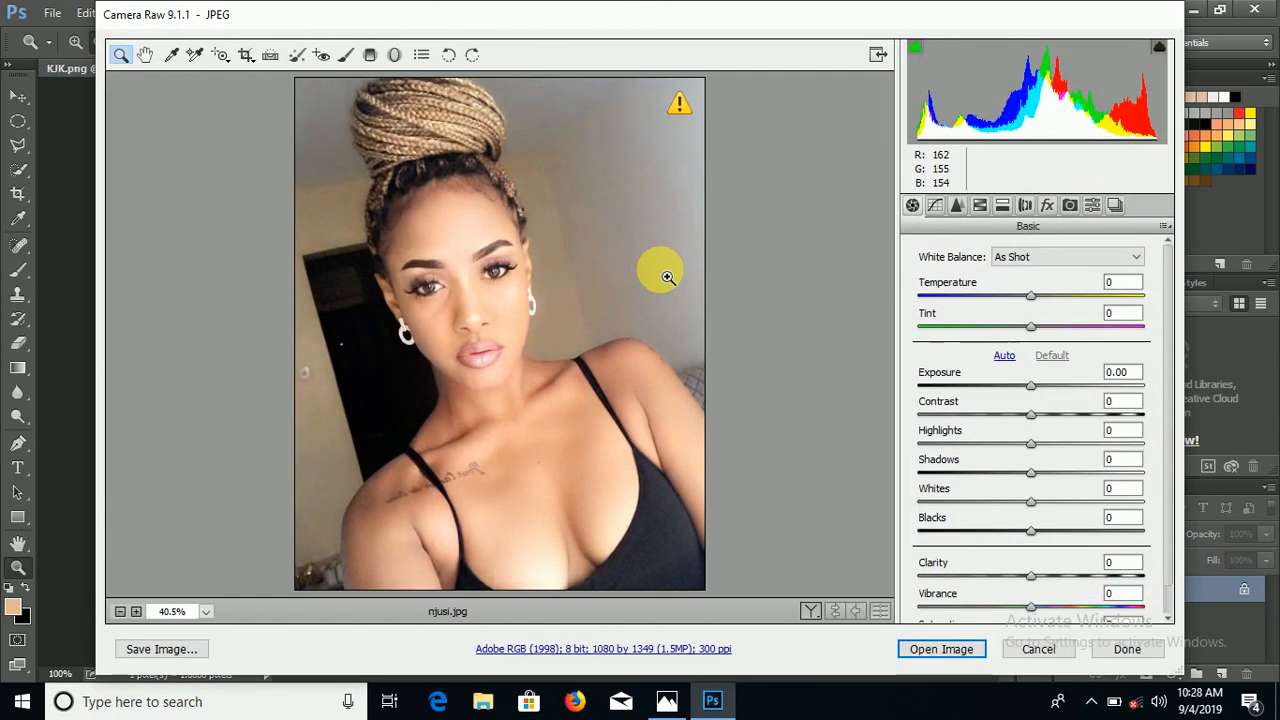
{"action": "left_click", "coordinate": [941, 649]}
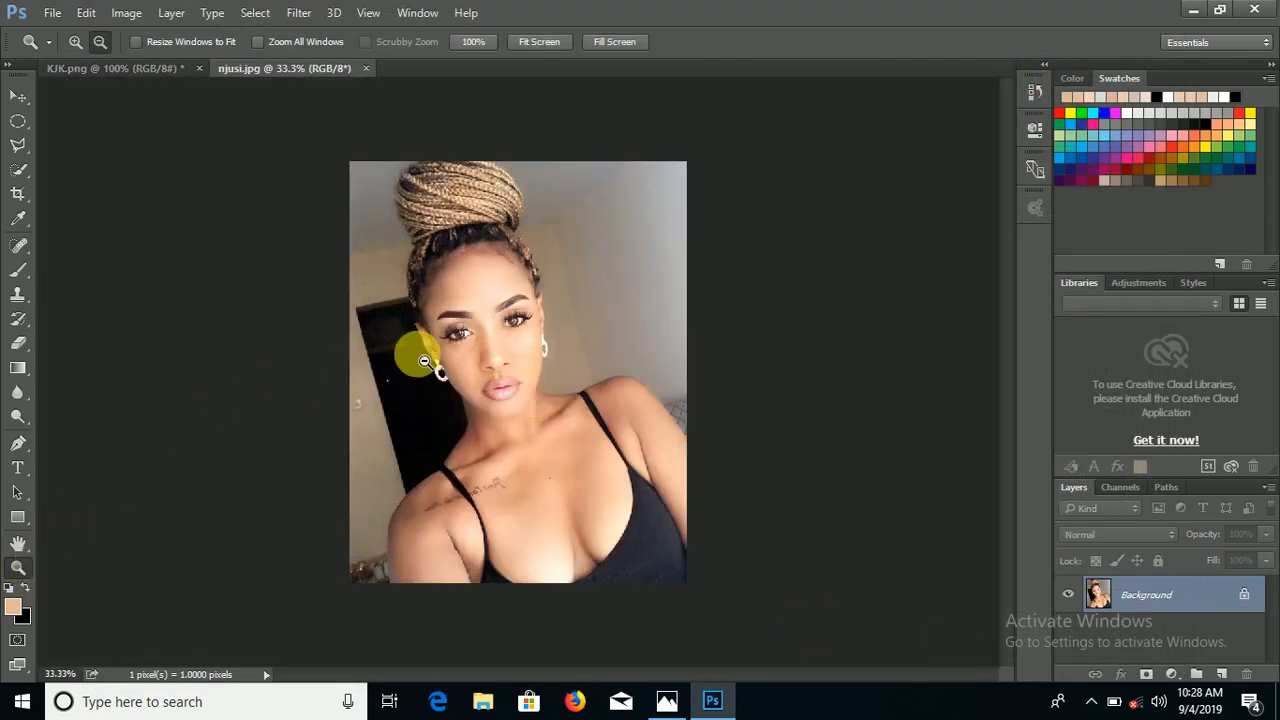
Step: Sample the light skin tone of the woman's forehead with the Eyedropper as the foreground colour
{"action": "left_click", "coordinate": [20, 219]}
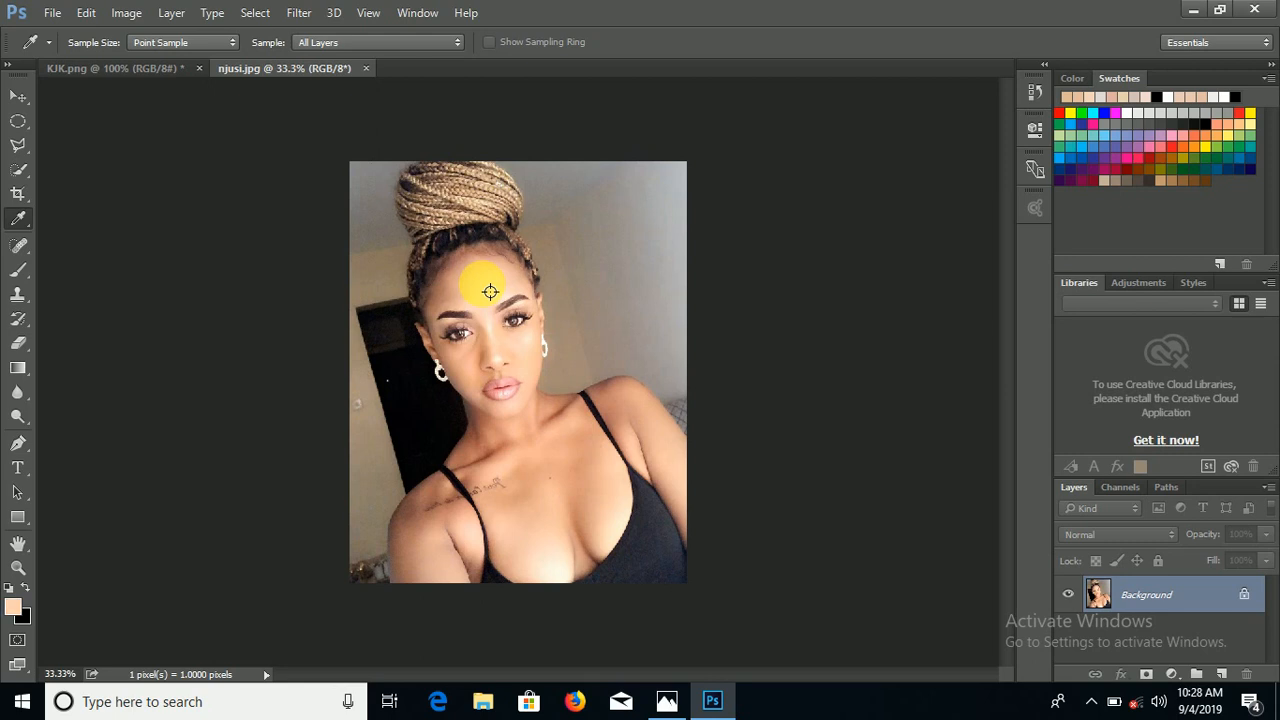
{"action": "left_click", "coordinate": [490, 291]}
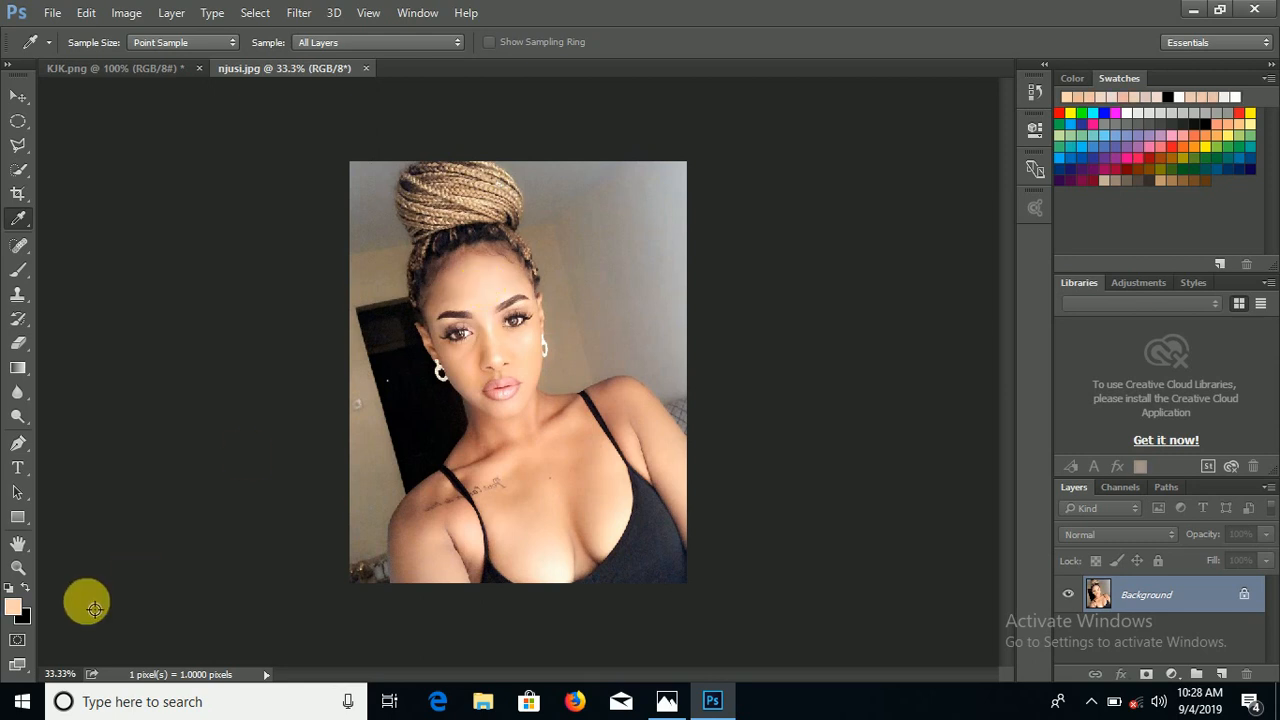
{"action": "left_click", "coordinate": [498, 294]}
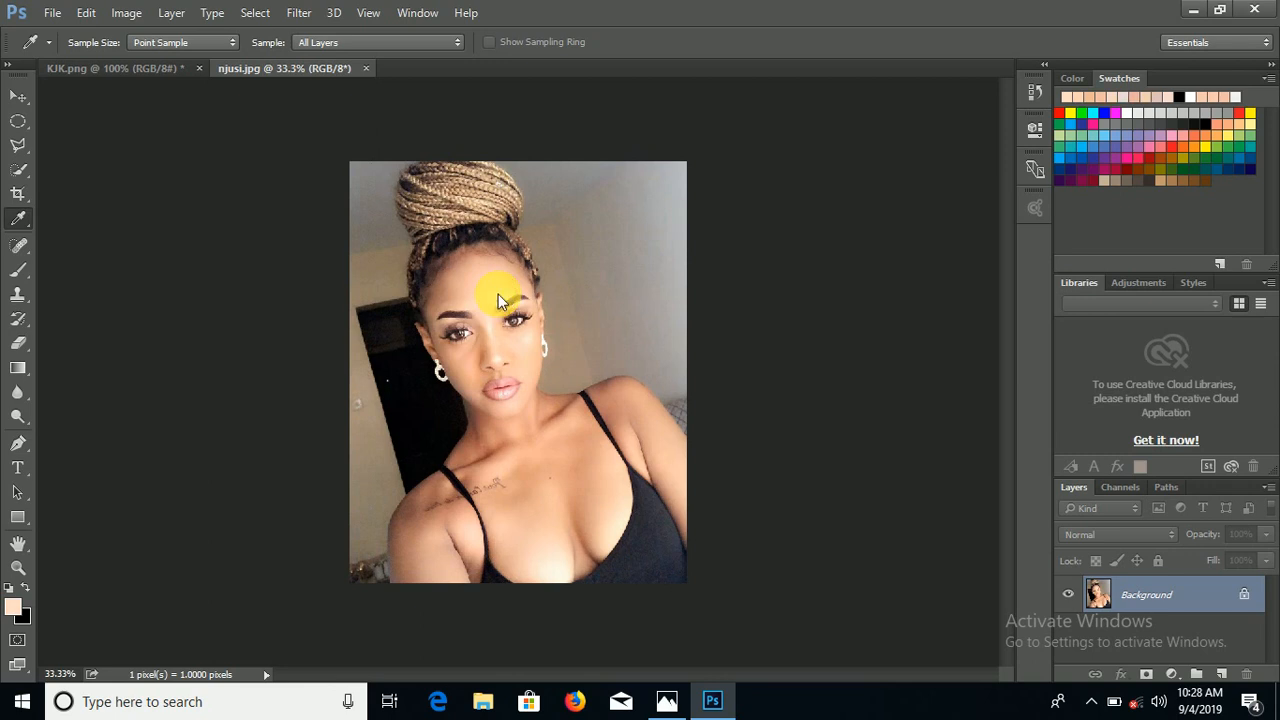
{"action": "left_click", "coordinate": [520, 377]}
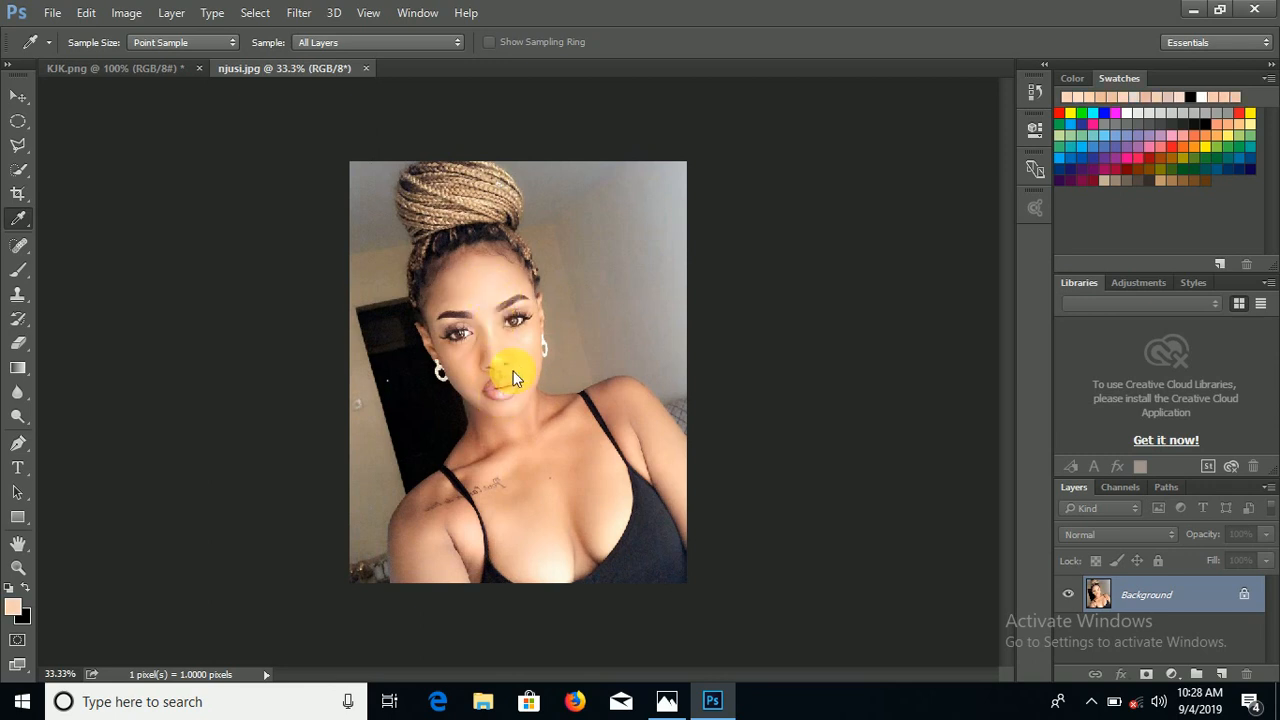
{"action": "left_click", "coordinate": [508, 510]}
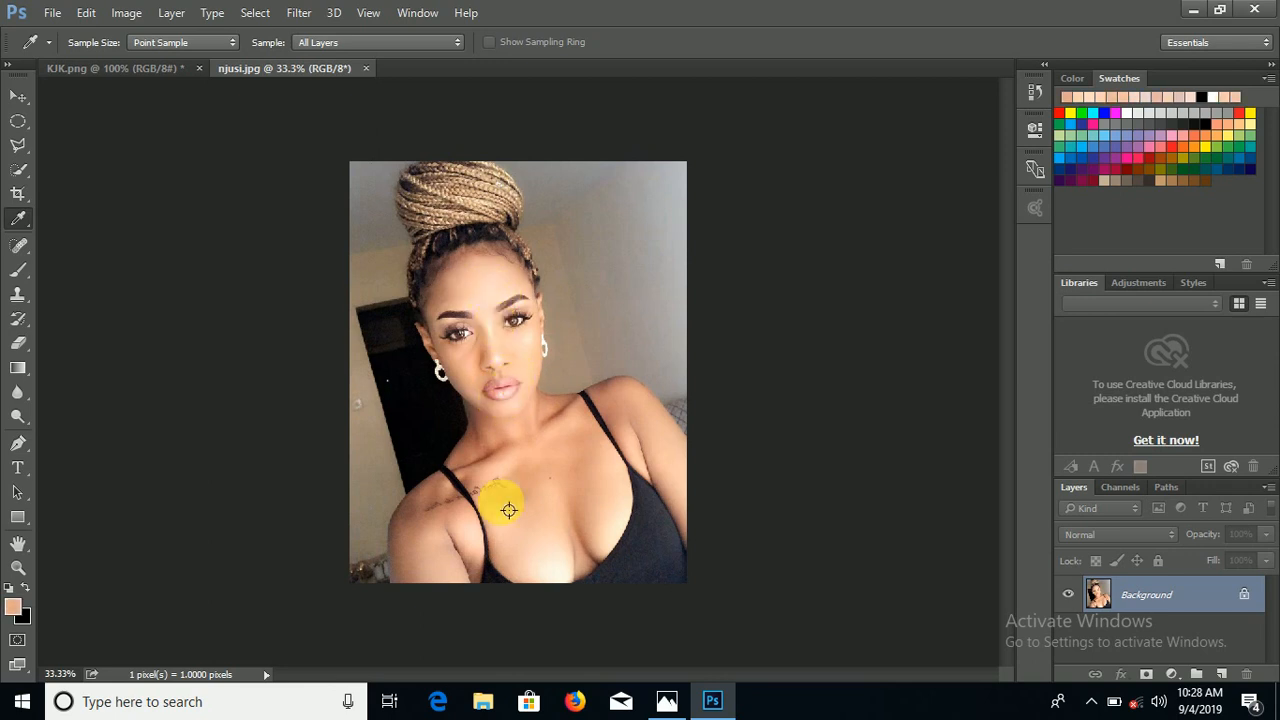
{"action": "left_click", "coordinate": [492, 295]}
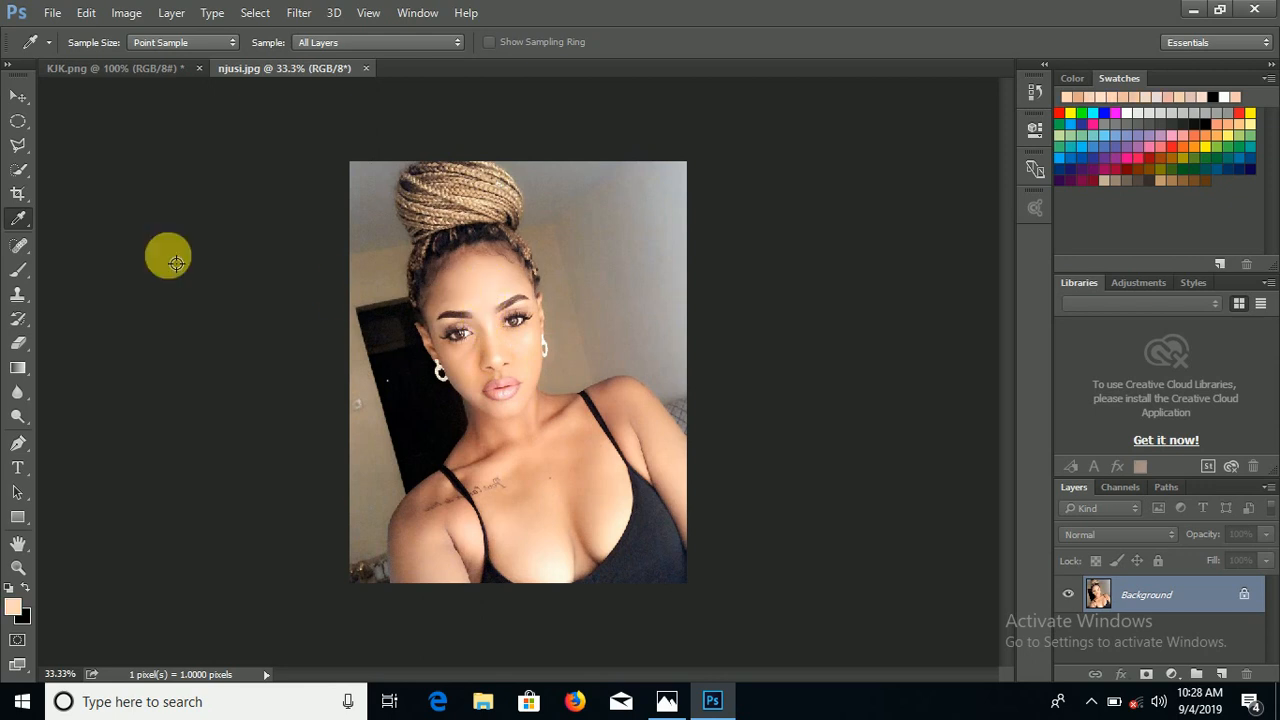
Step: In KJK.png, duplicate the Background layer and add a new empty layer above the copy
{"action": "left_click", "coordinate": [143, 67]}
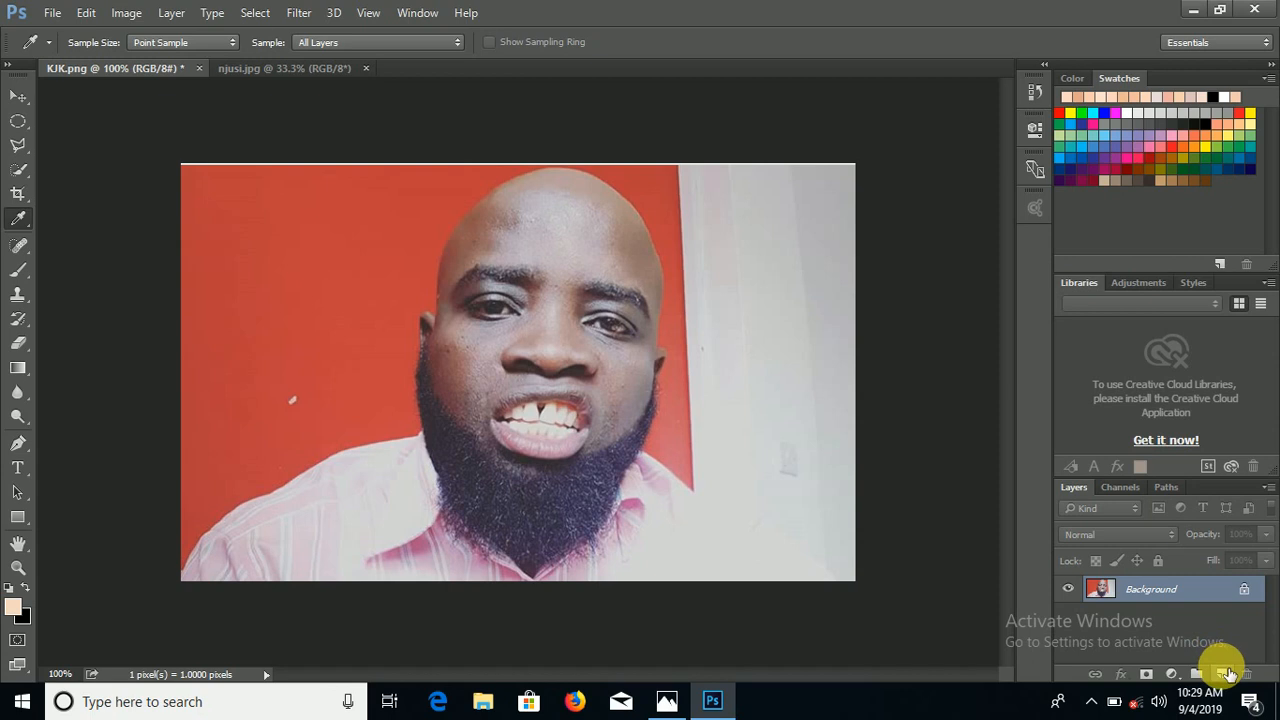
{"action": "left_click_drag", "start_coordinate": [1226, 596], "coordinate": [1234, 684]}
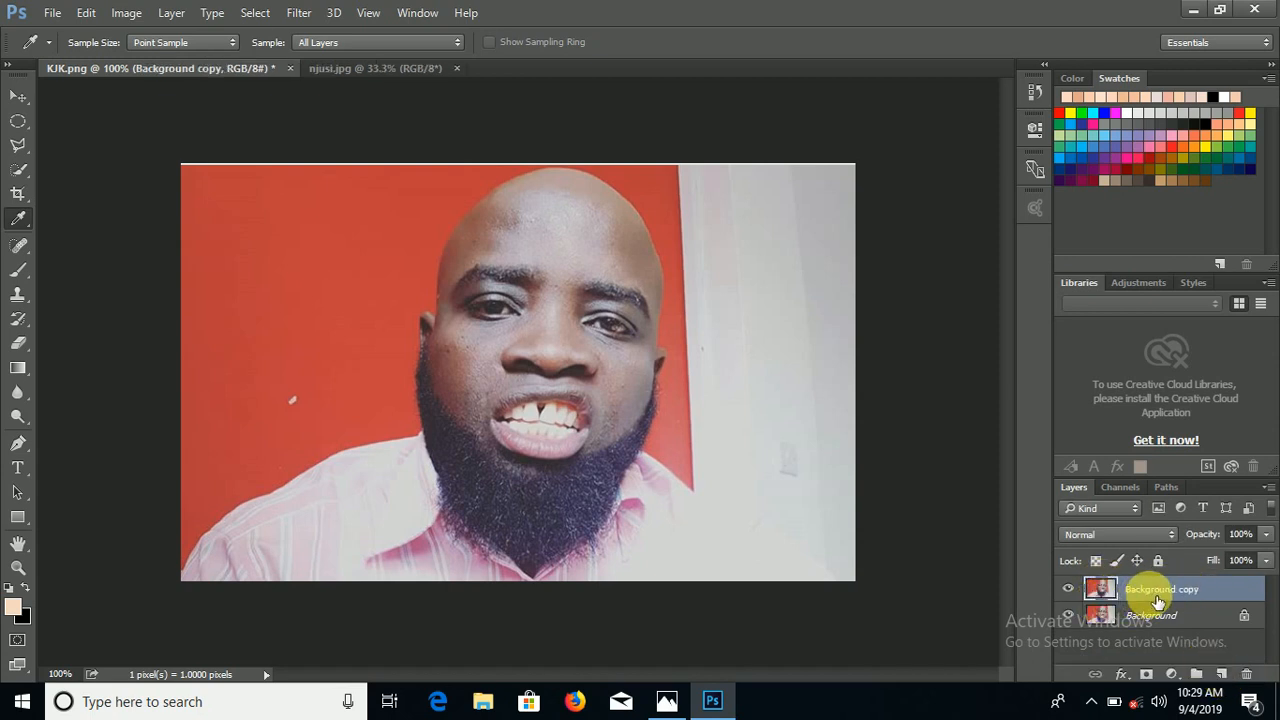
{"action": "left_click", "coordinate": [1222, 675]}
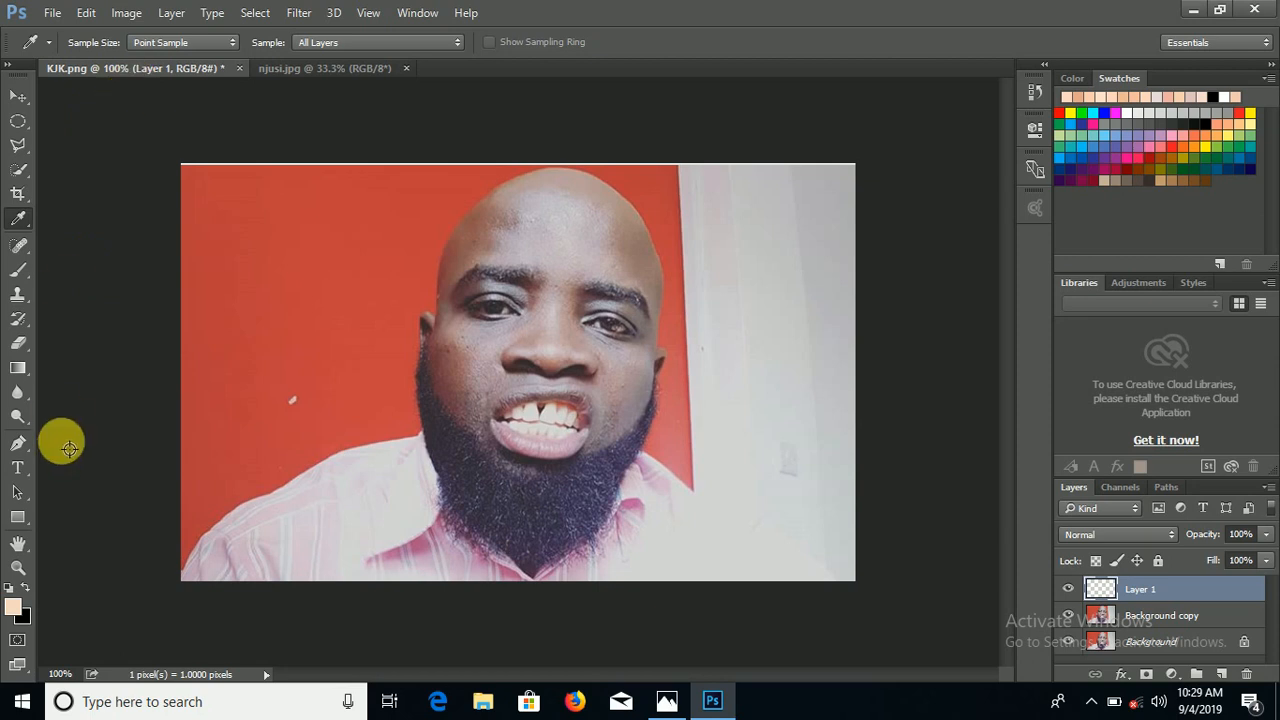
Step: Paint the first skin-tone strokes at the top of the man's head with the soft 12 px Brush at 200% zoom
{"action": "left_click", "coordinate": [18, 566]}
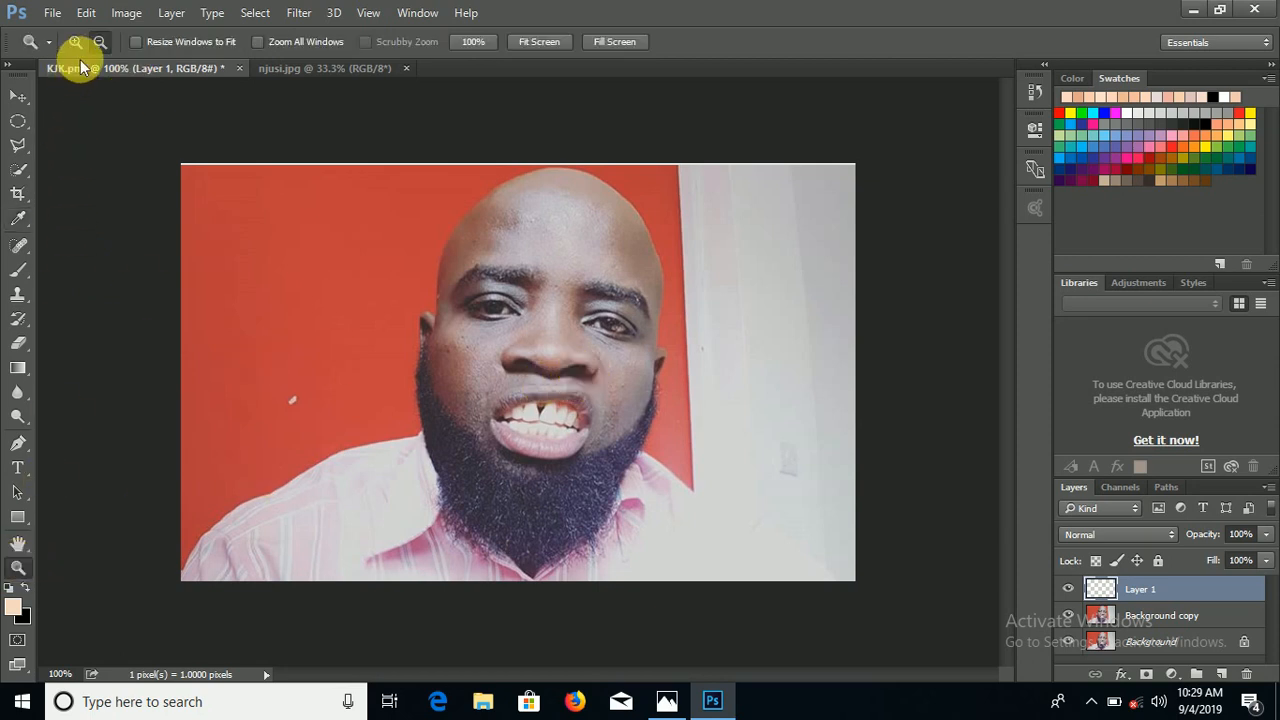
{"action": "left_click", "coordinate": [75, 41]}
{"action": "left_click", "coordinate": [516, 482]}
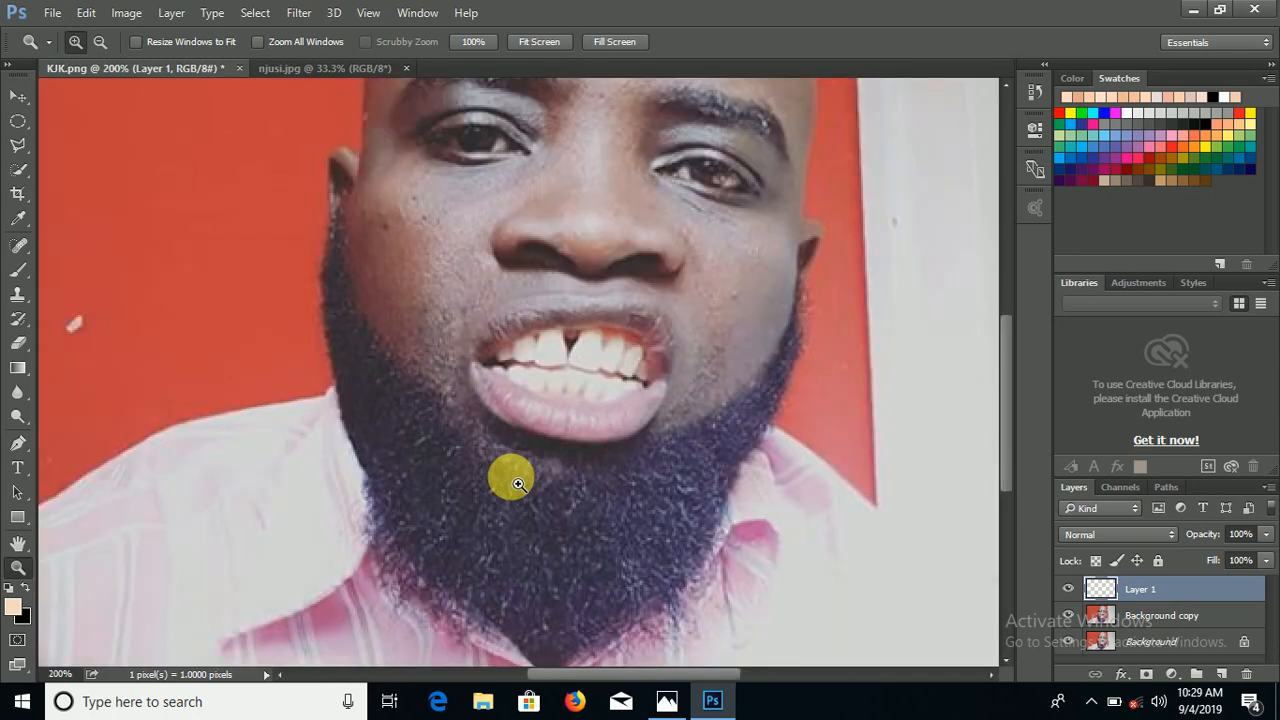
{"action": "left_click_drag", "start_coordinate": [1005, 368], "coordinate": [999, 292]}
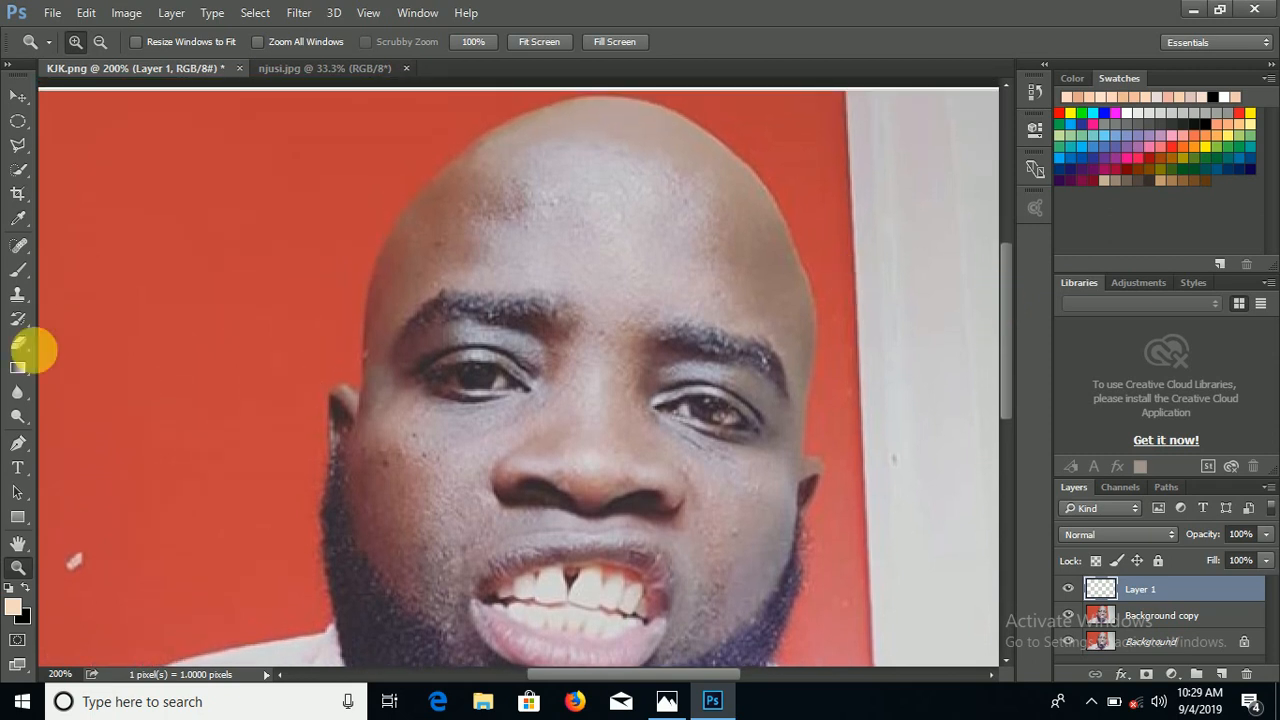
{"action": "left_click", "coordinate": [17, 274]}
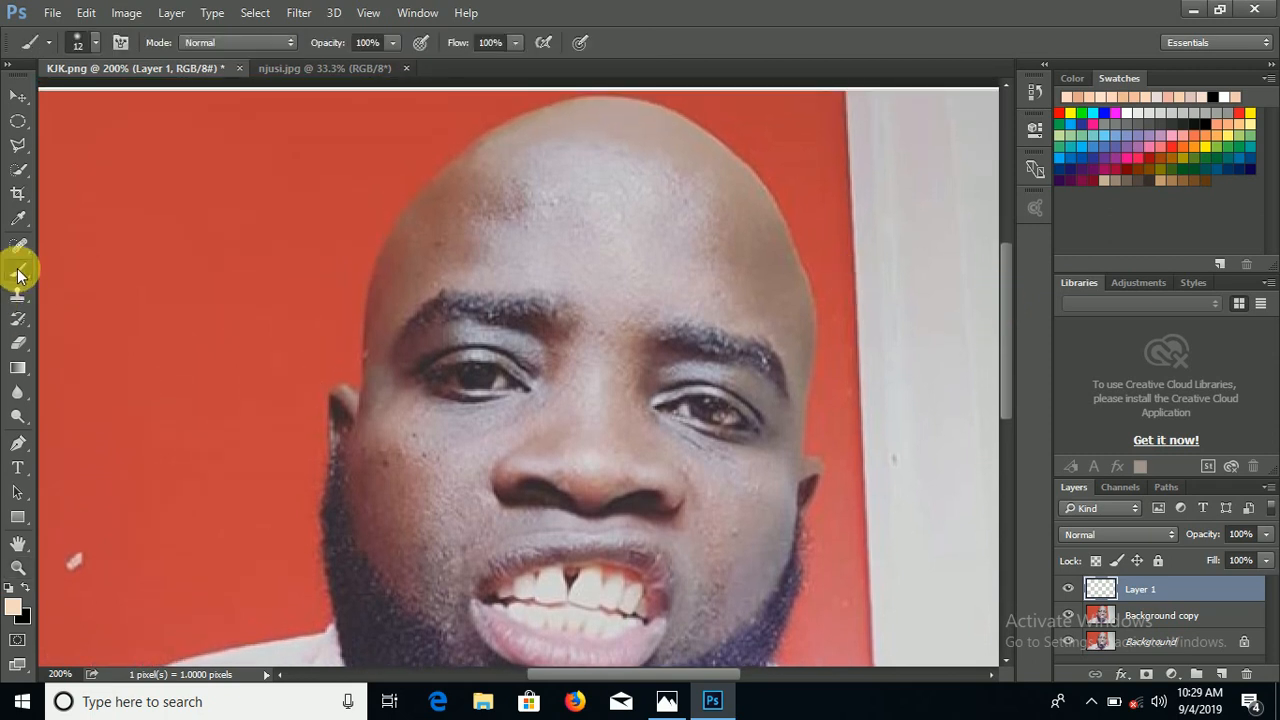
{"action": "left_click", "coordinate": [88, 42]}
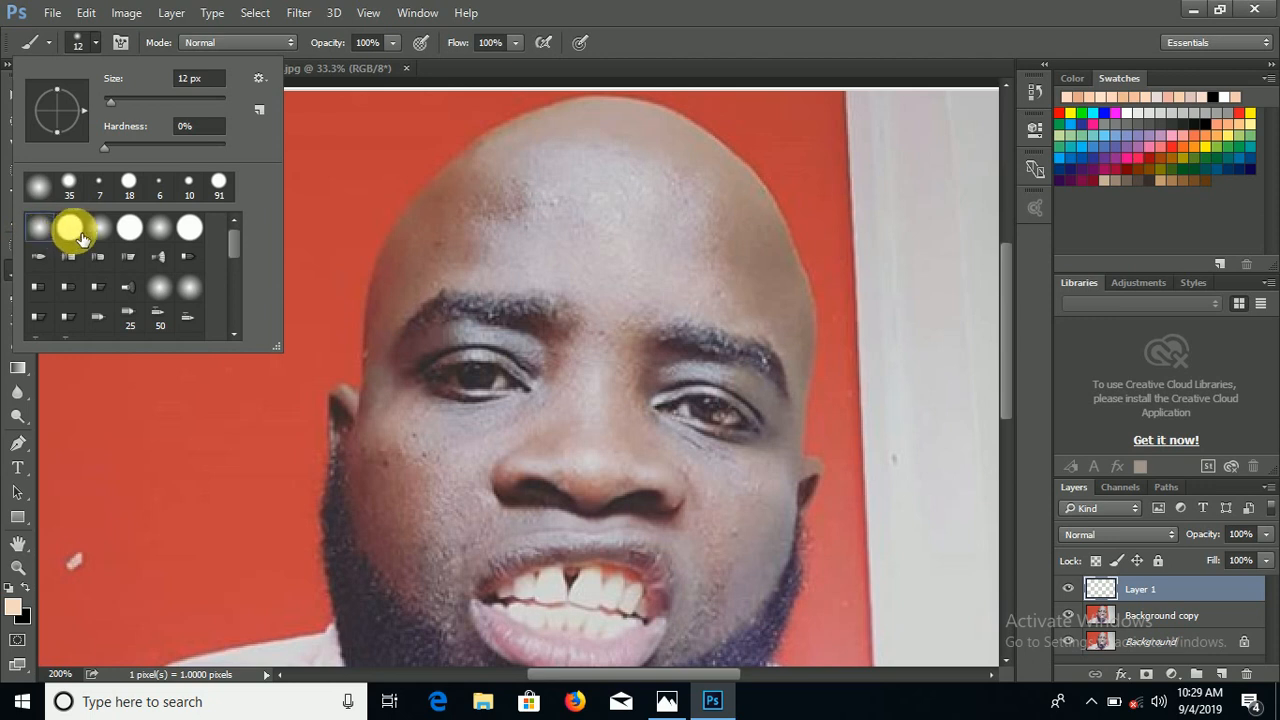
{"action": "left_click", "coordinate": [592, 5]}
{"action": "left_click_drag", "start_coordinate": [608, 130], "coordinate": [584, 156]}
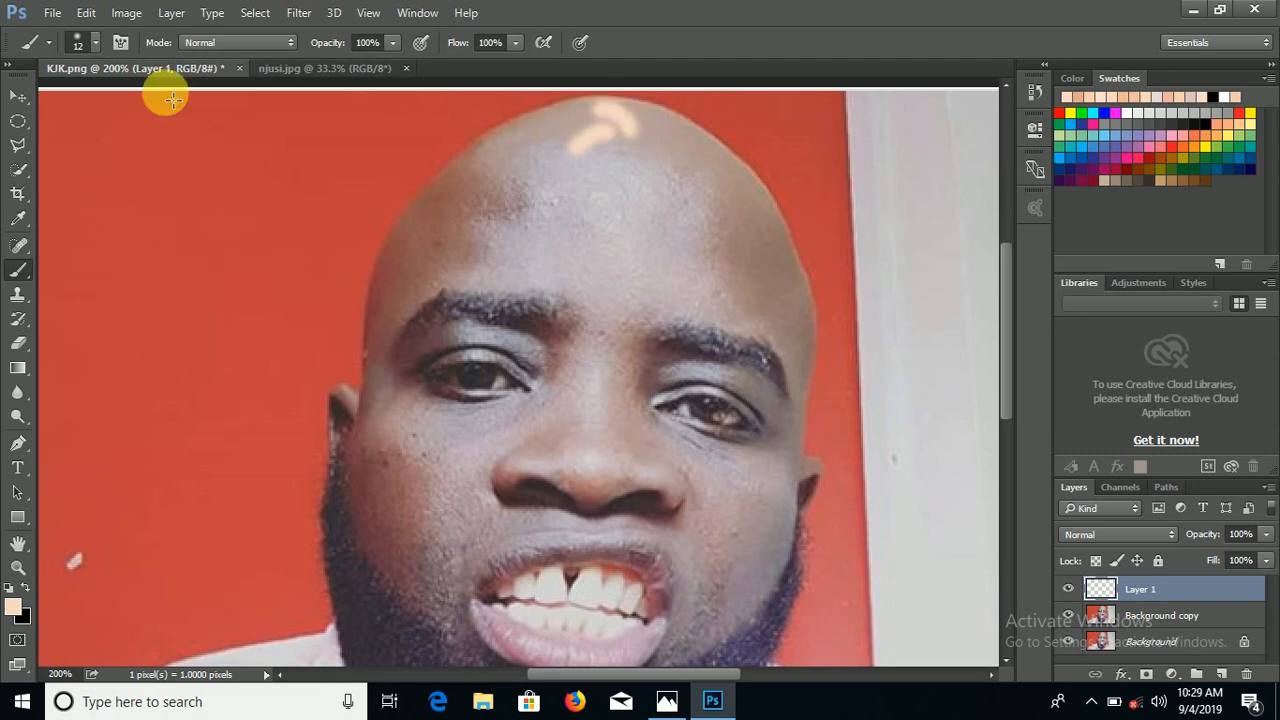
Step: Set the brush size to 23 px and fill in the painted patch at the top of the head
{"action": "left_click", "coordinate": [98, 40]}
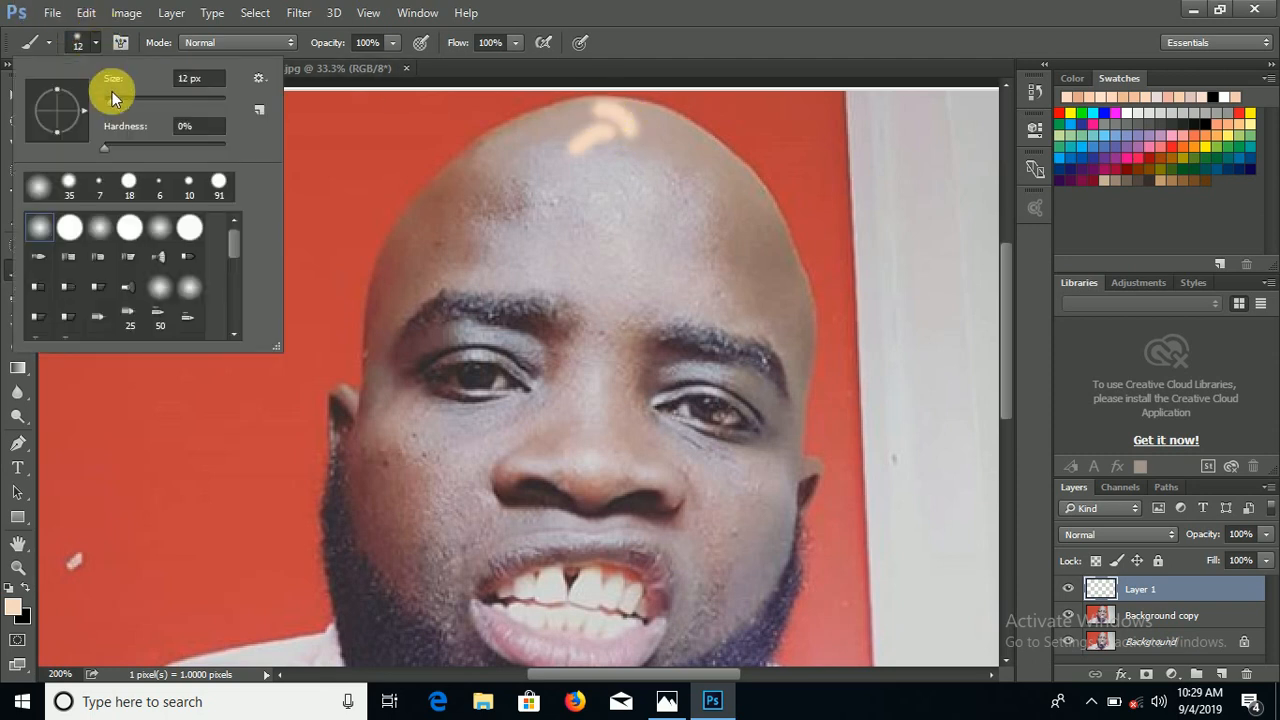
{"action": "left_click", "coordinate": [117, 98]}
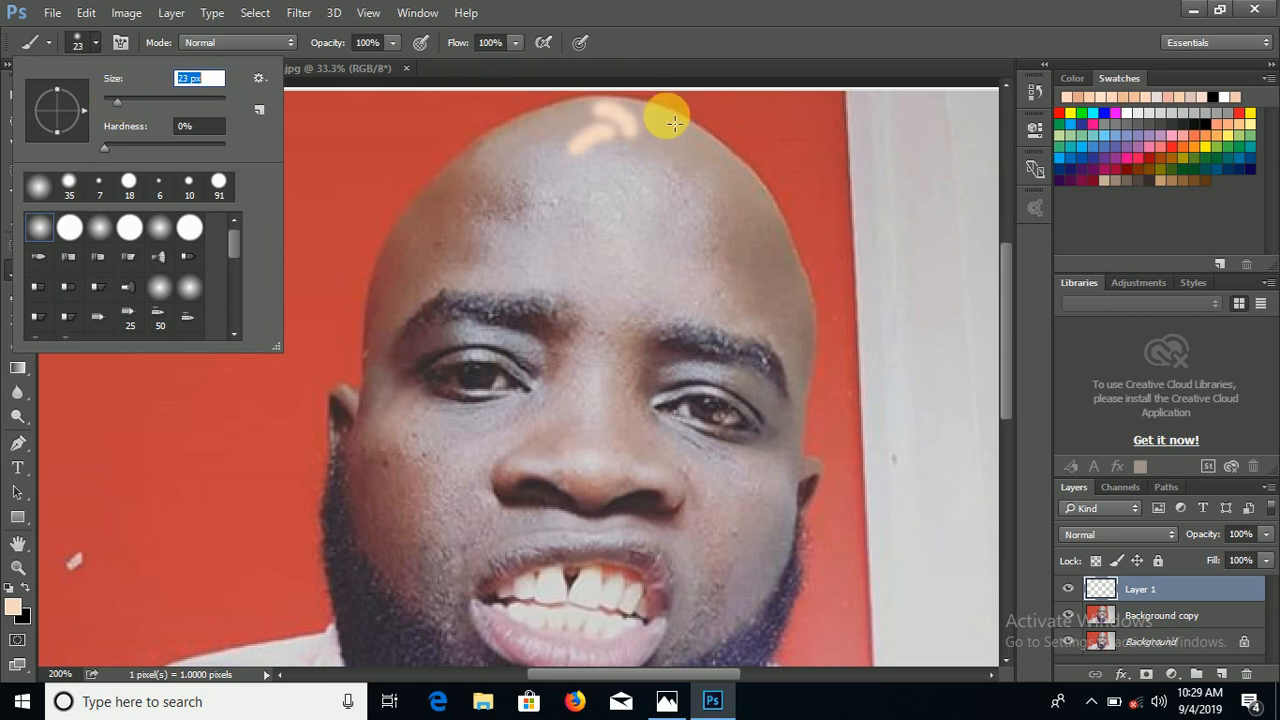
{"action": "left_click", "coordinate": [612, 118]}
{"action": "left_click_drag", "start_coordinate": [610, 118], "coordinate": [612, 144]}
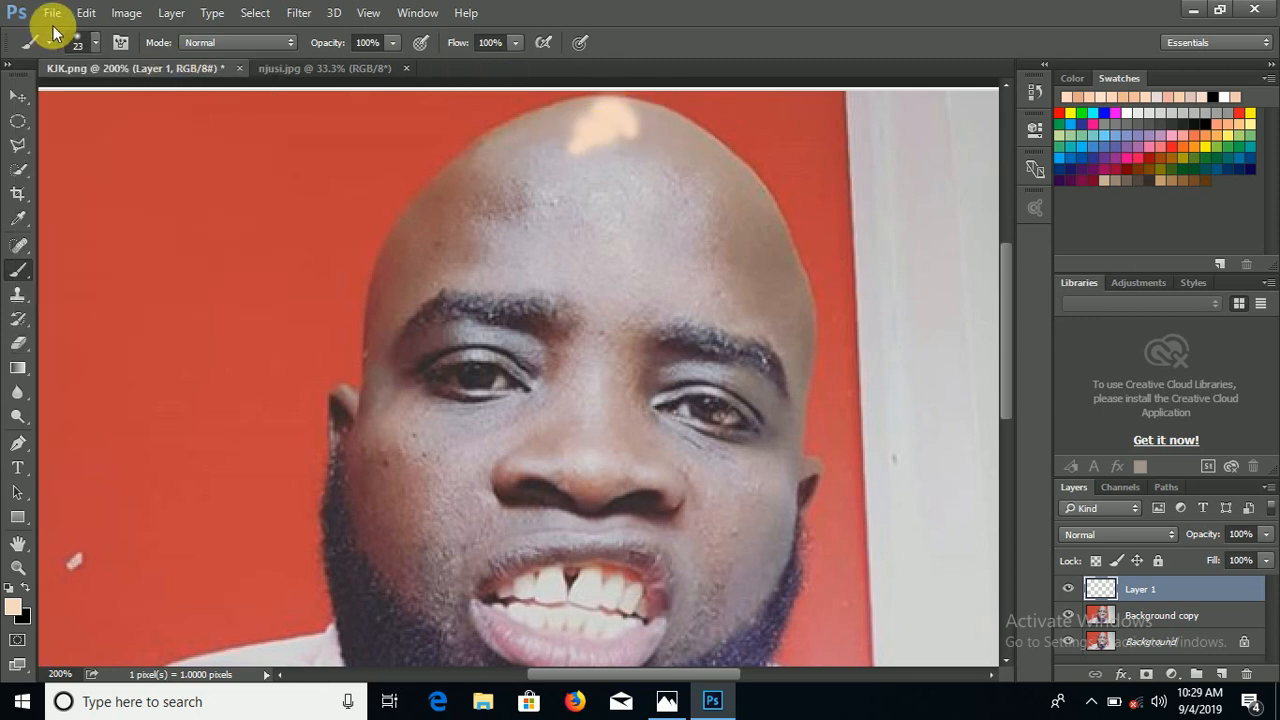
Step: Set the brush size to 17 px and paint a skin-tone band along the head's edge from the top down to both ears
{"action": "left_click", "coordinate": [96, 42]}
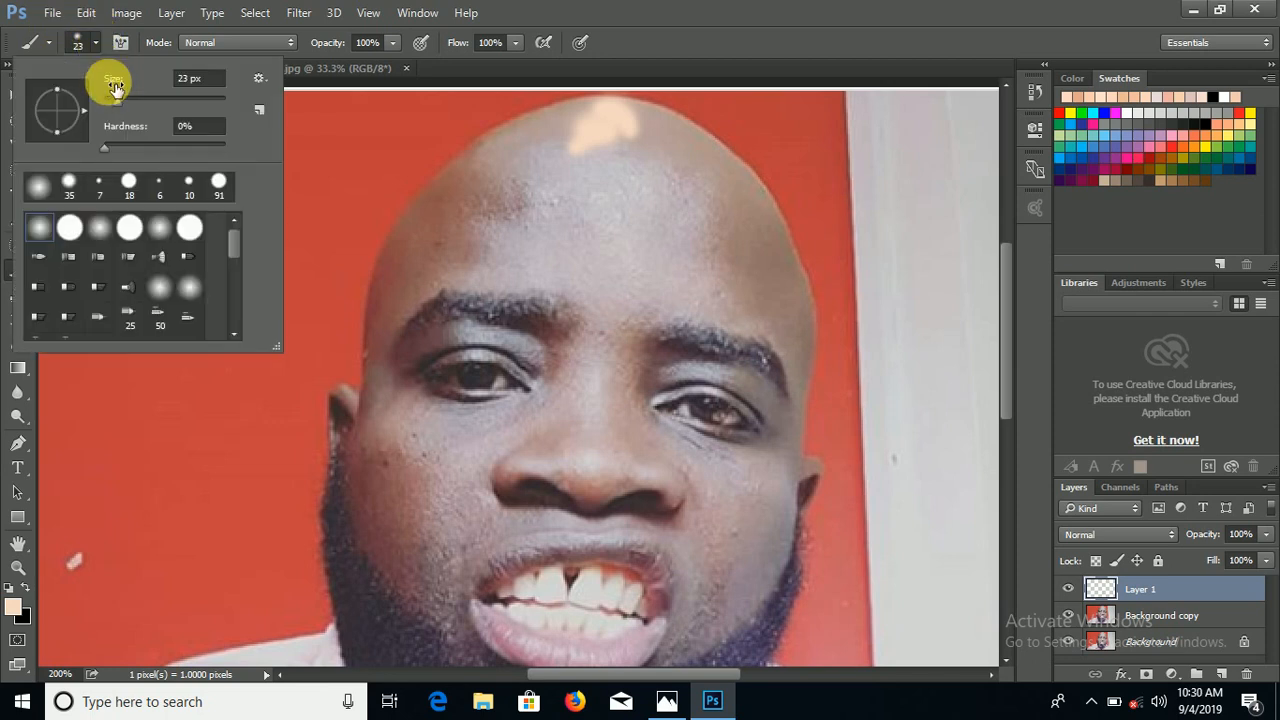
{"action": "left_click_drag", "start_coordinate": [115, 98], "coordinate": [112, 97]}
{"action": "left_click", "coordinate": [612, 129]}
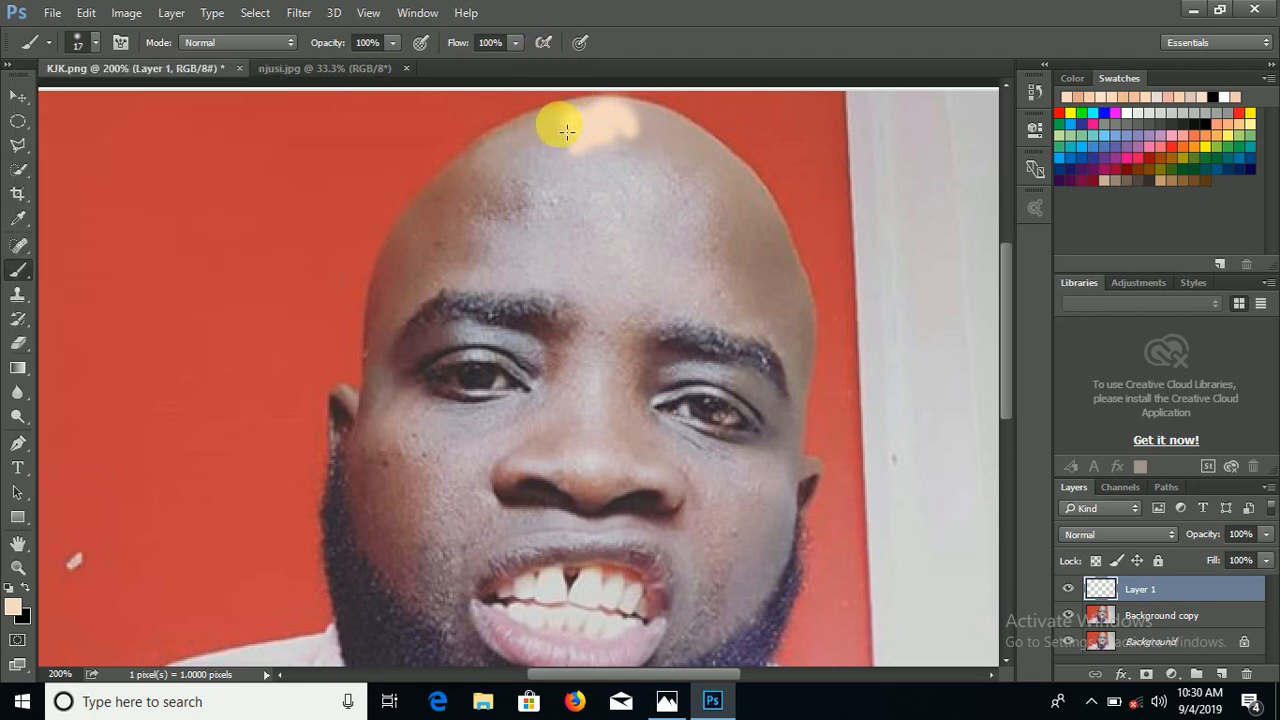
{"action": "left_click", "coordinate": [554, 139]}
{"action": "left_click", "coordinate": [530, 151]}
{"action": "left_click", "coordinate": [511, 158]}
{"action": "left_click", "coordinate": [511, 158]}
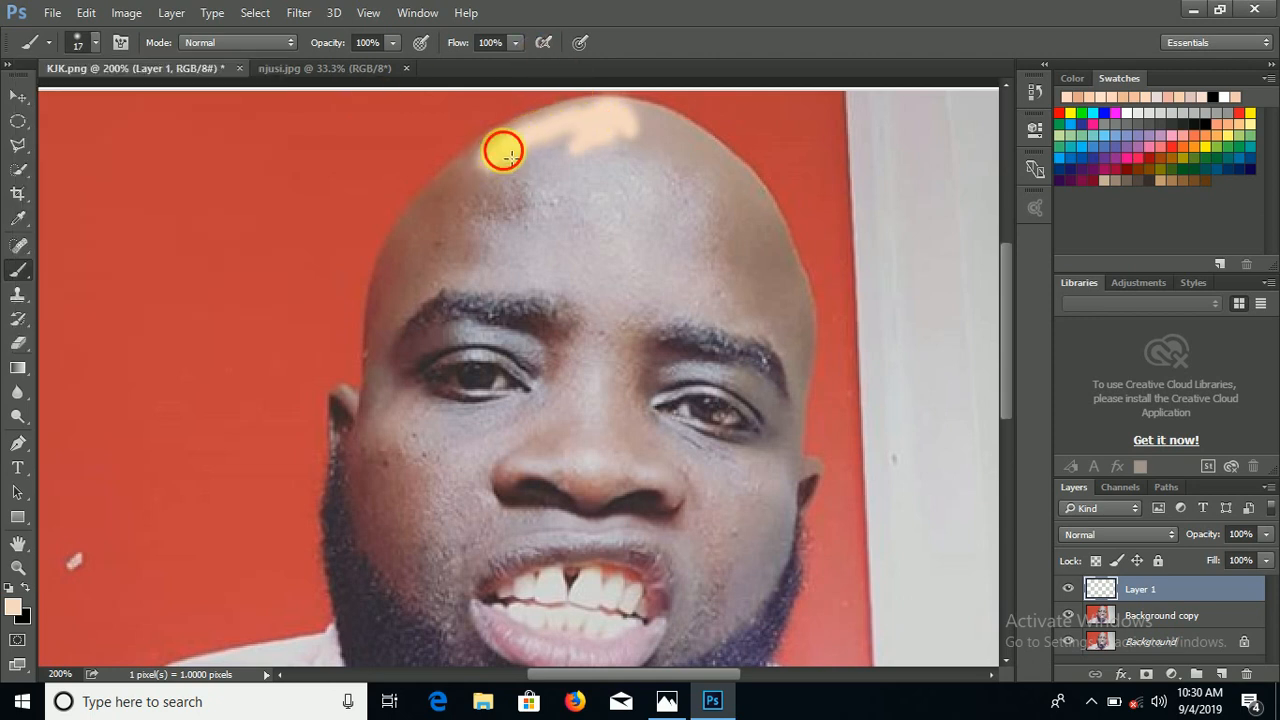
{"action": "mouse_move", "coordinate": [511, 158]}
{"action": "left_mouse_down"}
{"action": "mouse_move", "coordinate": [554, 133]}
{"action": "mouse_move", "coordinate": [454, 183]}
{"action": "mouse_move", "coordinate": [466, 171]}
{"action": "mouse_move", "coordinate": [497, 161]}
{"action": "mouse_move", "coordinate": [420, 220]}
{"action": "mouse_move", "coordinate": [415, 253]}
{"action": "mouse_move", "coordinate": [400, 251]}
{"action": "mouse_move", "coordinate": [380, 283]}
{"action": "mouse_move", "coordinate": [387, 333]}
{"action": "mouse_move", "coordinate": [369, 360]}
{"action": "mouse_move", "coordinate": [379, 397]}
{"action": "mouse_move", "coordinate": [362, 475]}
{"action": "left_mouse_up"}
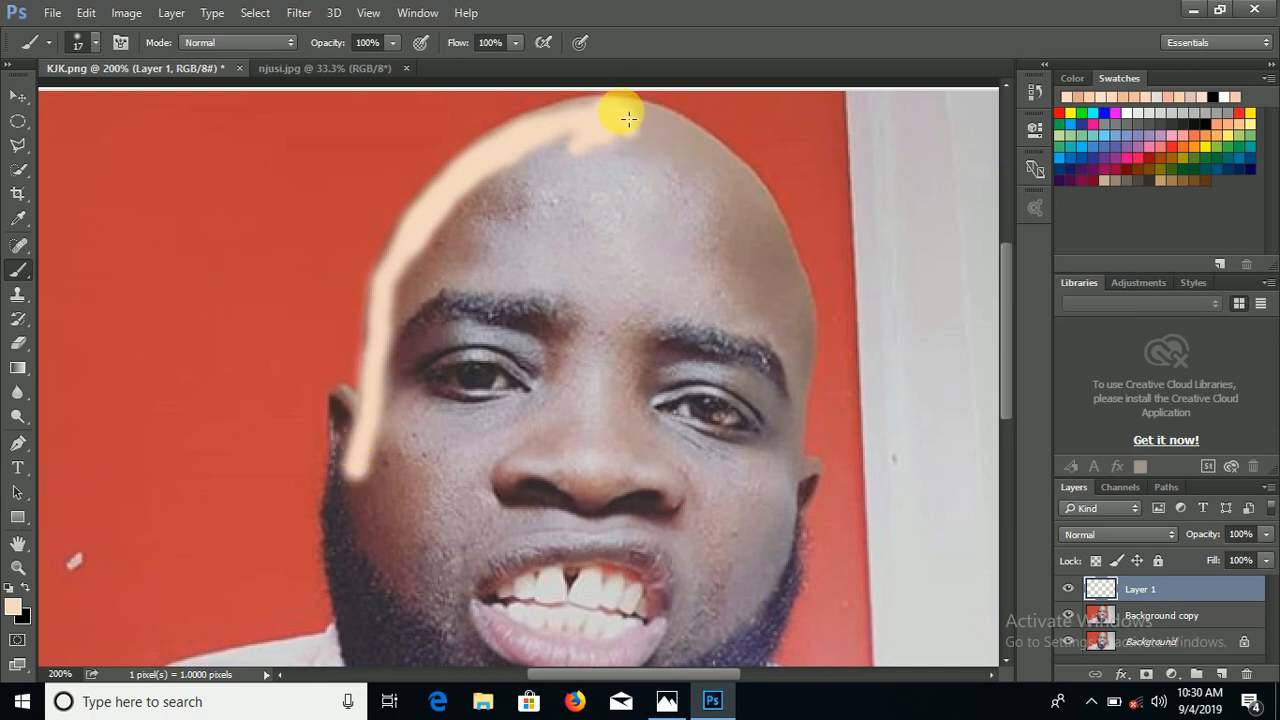
{"action": "mouse_move", "coordinate": [640, 115]}
{"action": "left_mouse_down"}
{"action": "mouse_move", "coordinate": [740, 176]}
{"action": "mouse_move", "coordinate": [721, 165]}
{"action": "mouse_move", "coordinate": [784, 241]}
{"action": "mouse_move", "coordinate": [808, 308]}
{"action": "mouse_move", "coordinate": [803, 389]}
{"action": "left_mouse_up"}
{"action": "left_click_drag", "start_coordinate": [802, 399], "coordinate": [776, 572]}
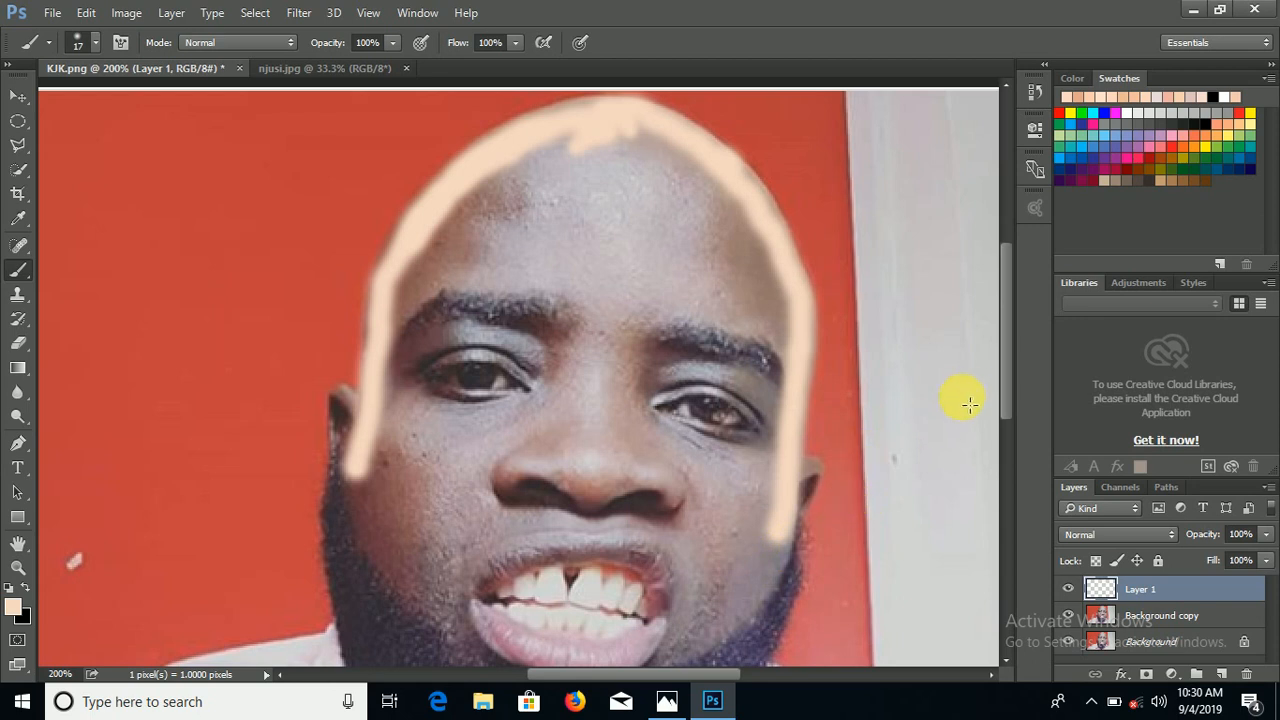
Step: Close the skin-tone outline by painting a band from one ear along the jaw and below the mouth to the other ear
{"action": "left_click_drag", "start_coordinate": [1001, 384], "coordinate": [1004, 422]}
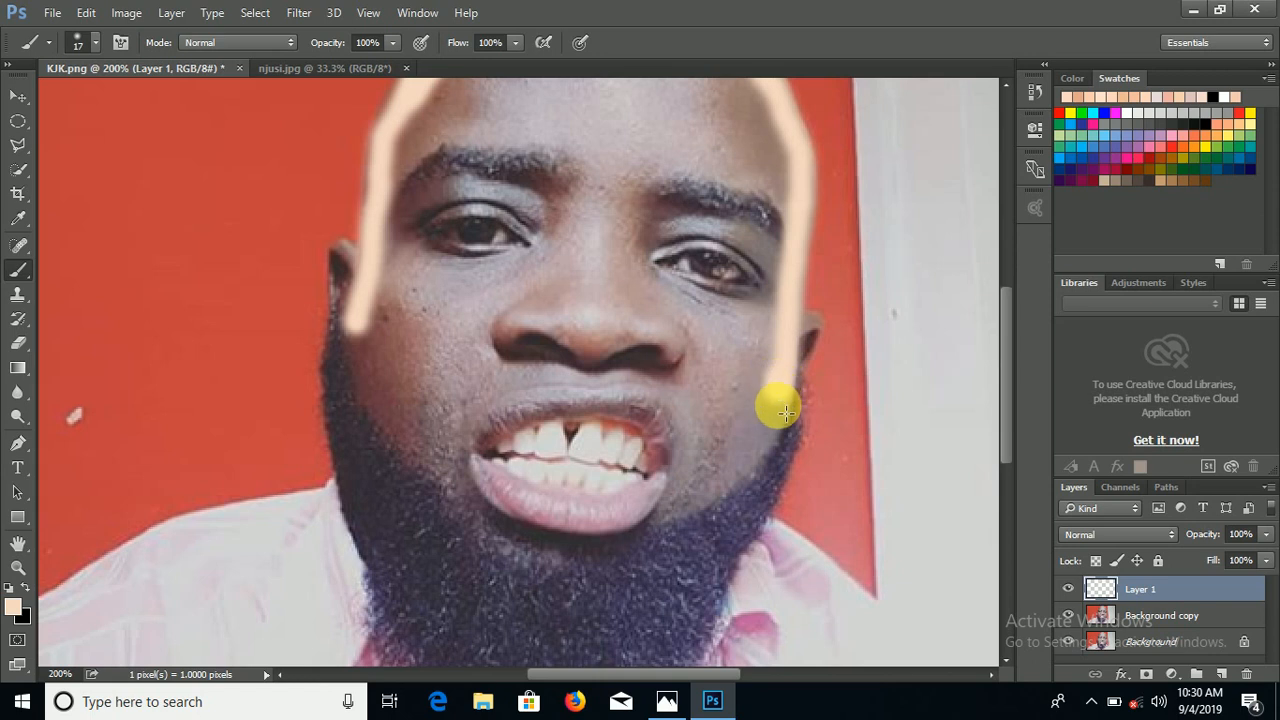
{"action": "mouse_move", "coordinate": [783, 399]}
{"action": "left_mouse_down"}
{"action": "mouse_move", "coordinate": [757, 456]}
{"action": "mouse_move", "coordinate": [686, 506]}
{"action": "mouse_move", "coordinate": [620, 528]}
{"action": "mouse_move", "coordinate": [511, 516]}
{"action": "mouse_move", "coordinate": [600, 529]}
{"action": "mouse_move", "coordinate": [556, 533]}
{"action": "mouse_move", "coordinate": [477, 494]}
{"action": "mouse_move", "coordinate": [406, 429]}
{"action": "mouse_move", "coordinate": [383, 400]}
{"action": "mouse_move", "coordinate": [363, 323]}
{"action": "mouse_move", "coordinate": [366, 374]}
{"action": "mouse_move", "coordinate": [385, 397]}
{"action": "mouse_move", "coordinate": [371, 377]}
{"action": "mouse_move", "coordinate": [377, 343]}
{"action": "left_mouse_up"}
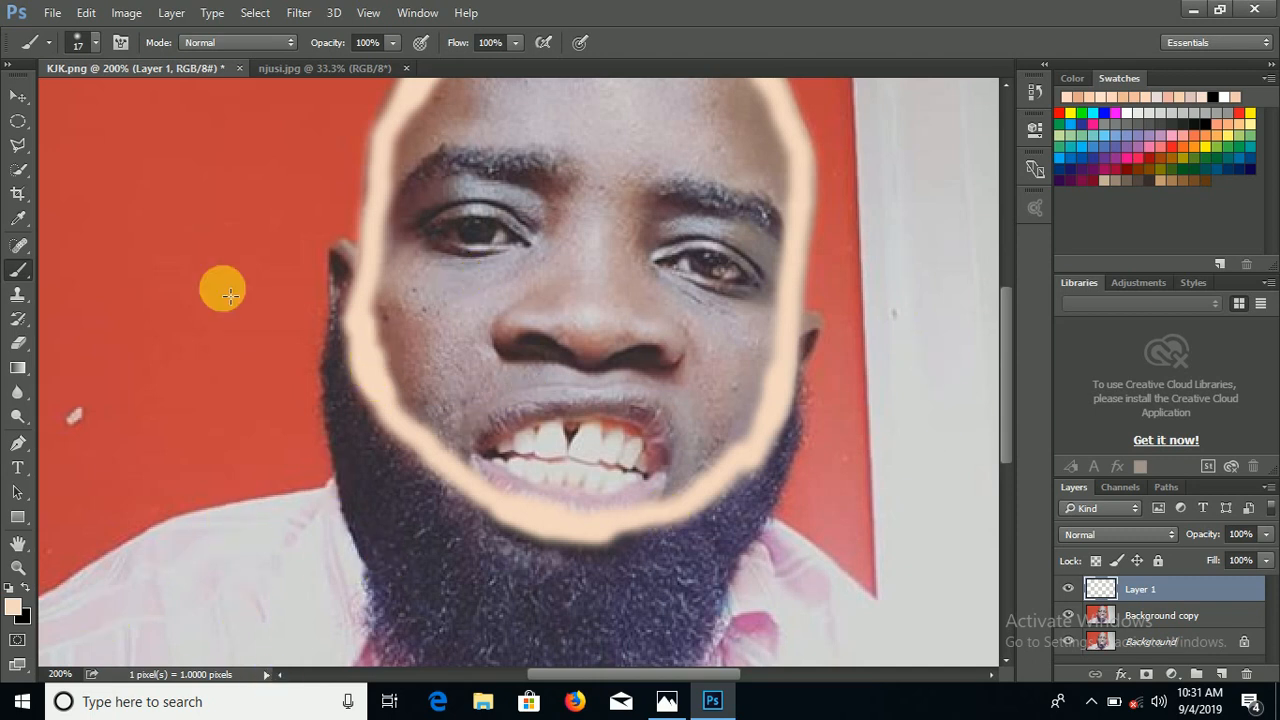
Step: Set the brush size to 40 px and fill the inside of the outlined face with skin tone, from the forehead down to the chin
{"action": "left_click", "coordinate": [18, 567]}
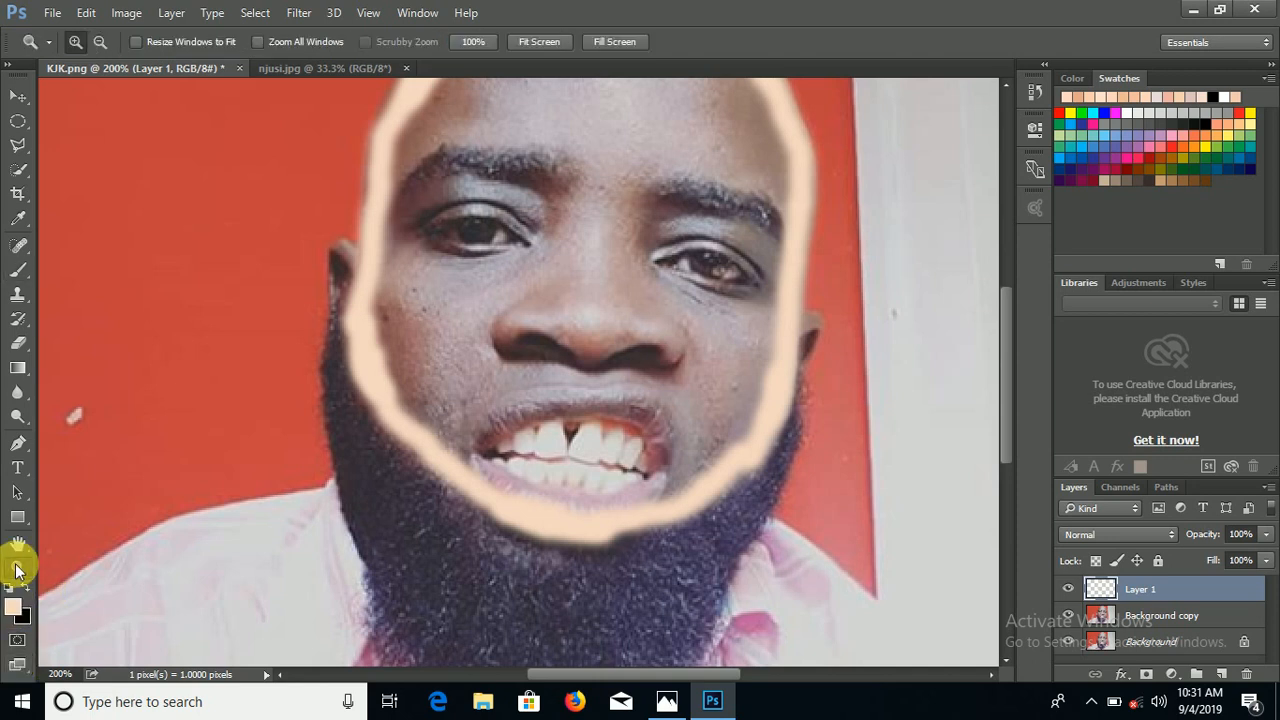
{"action": "left_click", "coordinate": [99, 41]}
{"action": "left_click", "coordinate": [427, 277]}
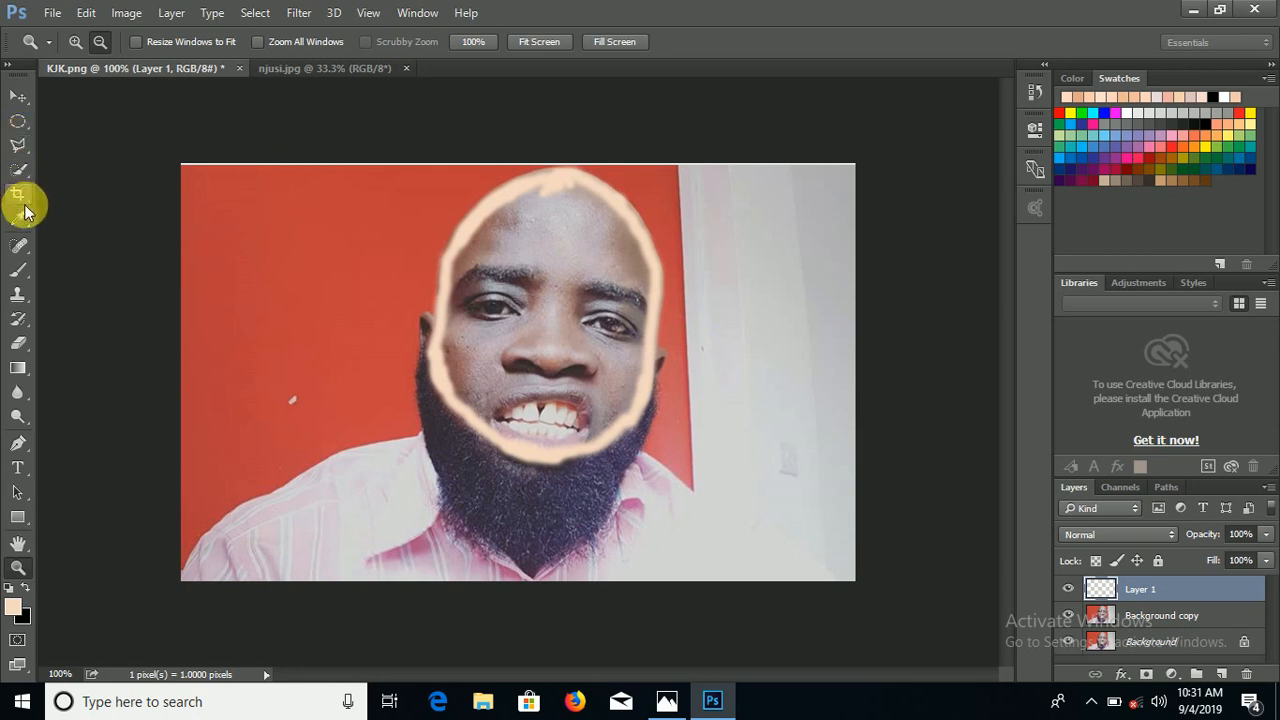
{"action": "left_click", "coordinate": [18, 268]}
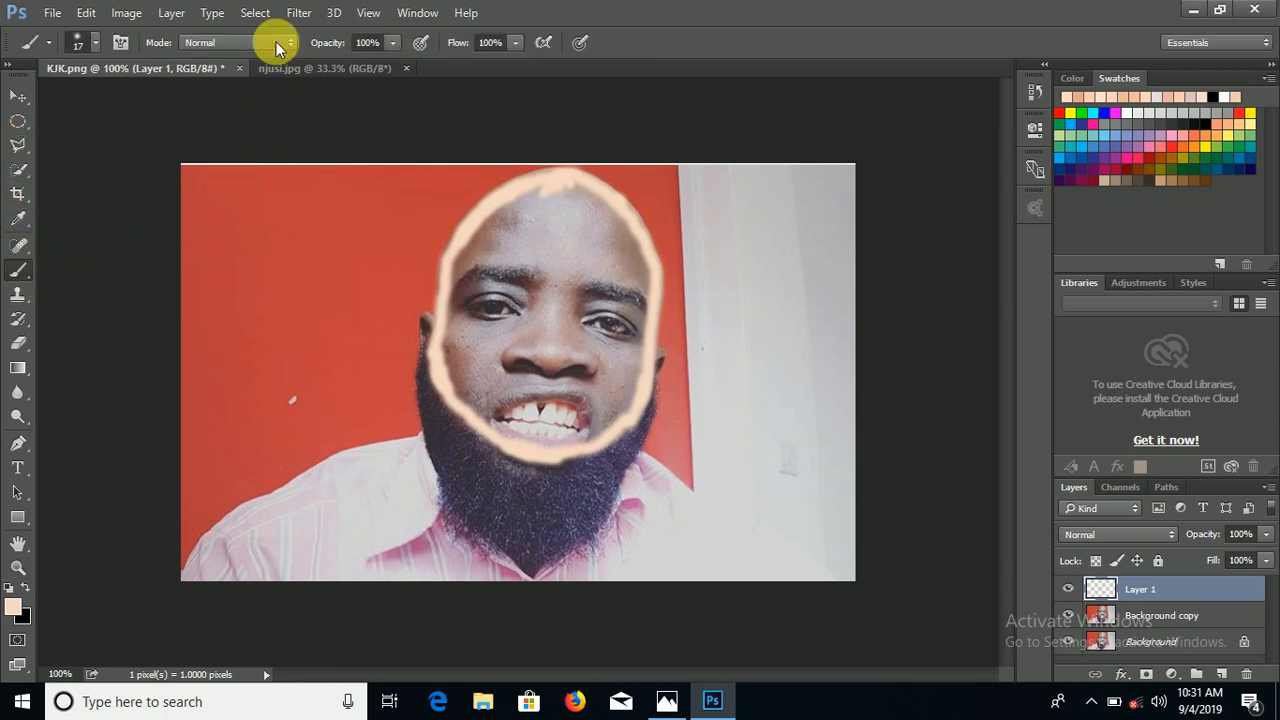
{"action": "left_click", "coordinate": [95, 42]}
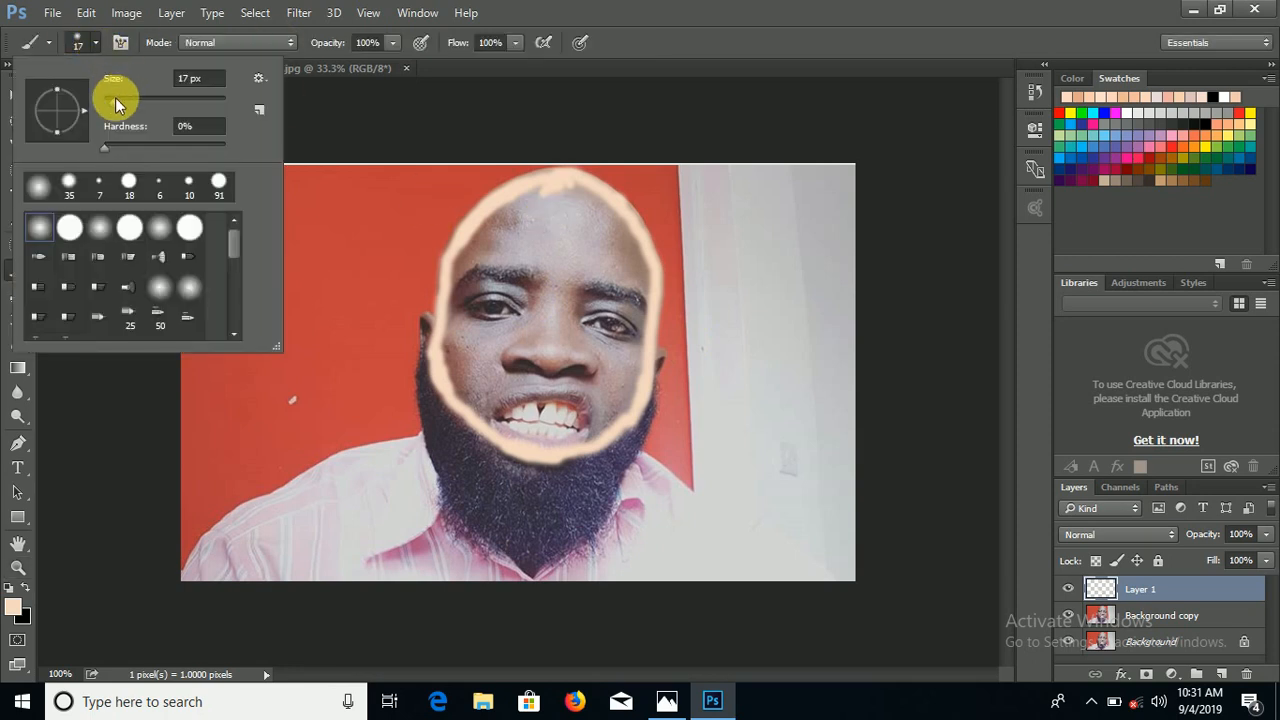
{"action": "left_click_drag", "start_coordinate": [114, 102], "coordinate": [127, 101]}
{"action": "left_click", "coordinate": [571, 241]}
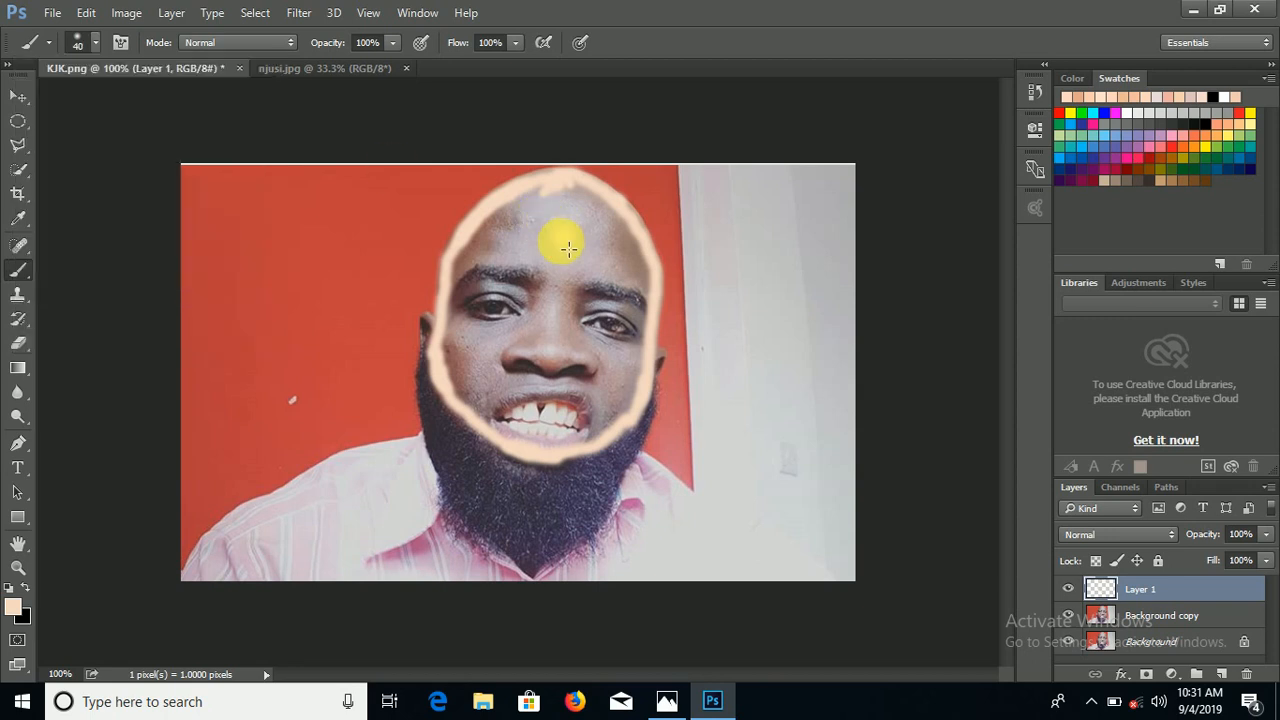
{"action": "mouse_move", "coordinate": [525, 241]}
{"action": "left_mouse_down"}
{"action": "mouse_move", "coordinate": [610, 228]}
{"action": "mouse_move", "coordinate": [539, 231]}
{"action": "mouse_move", "coordinate": [570, 233]}
{"action": "mouse_move", "coordinate": [554, 205]}
{"action": "mouse_move", "coordinate": [542, 214]}
{"action": "mouse_move", "coordinate": [500, 286]}
{"action": "mouse_move", "coordinate": [499, 323]}
{"action": "mouse_move", "coordinate": [499, 245]}
{"action": "mouse_move", "coordinate": [482, 306]}
{"action": "left_mouse_up"}
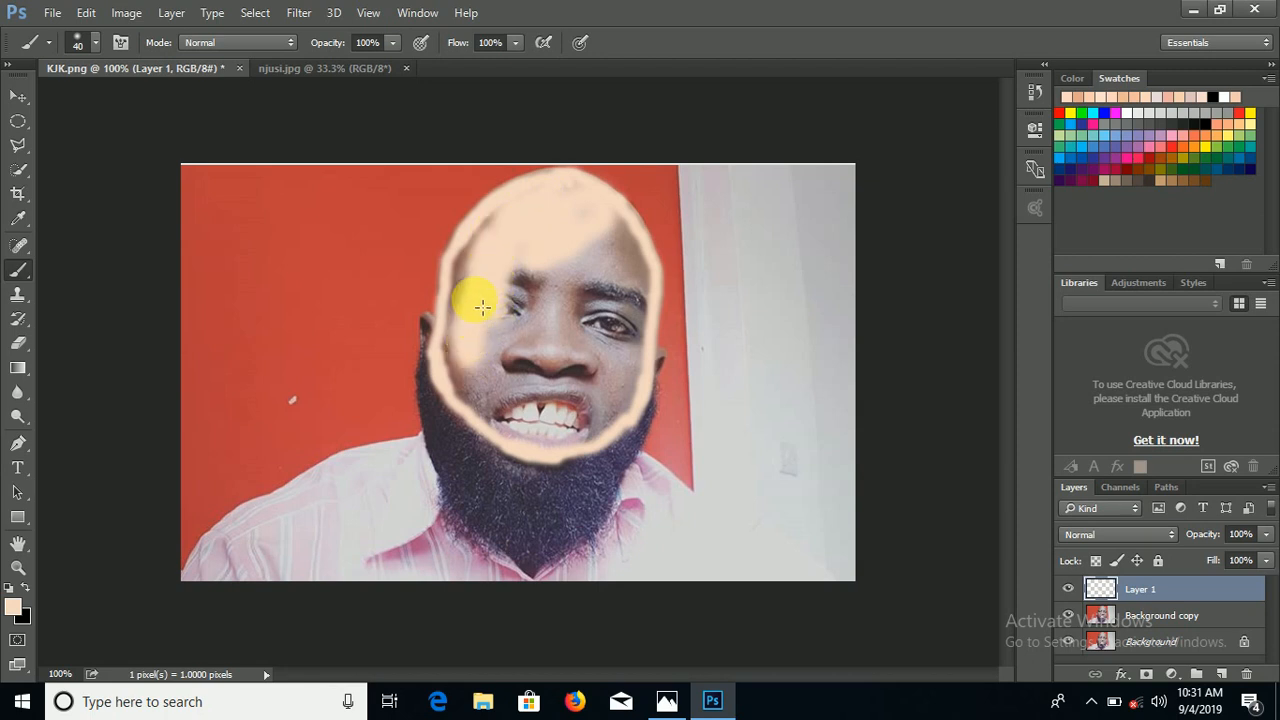
{"action": "mouse_move", "coordinate": [490, 252]}
{"action": "left_mouse_down"}
{"action": "mouse_move", "coordinate": [479, 290]}
{"action": "mouse_move", "coordinate": [514, 220]}
{"action": "mouse_move", "coordinate": [468, 280]}
{"action": "mouse_move", "coordinate": [458, 324]}
{"action": "mouse_move", "coordinate": [470, 361]}
{"action": "mouse_move", "coordinate": [543, 342]}
{"action": "mouse_move", "coordinate": [559, 284]}
{"action": "mouse_move", "coordinate": [545, 271]}
{"action": "mouse_move", "coordinate": [551, 313]}
{"action": "mouse_move", "coordinate": [523, 319]}
{"action": "mouse_move", "coordinate": [537, 281]}
{"action": "mouse_move", "coordinate": [597, 297]}
{"action": "mouse_move", "coordinate": [610, 239]}
{"action": "mouse_move", "coordinate": [632, 246]}
{"action": "mouse_move", "coordinate": [636, 275]}
{"action": "mouse_move", "coordinate": [616, 225]}
{"action": "mouse_move", "coordinate": [642, 265]}
{"action": "mouse_move", "coordinate": [559, 321]}
{"action": "mouse_move", "coordinate": [588, 273]}
{"action": "mouse_move", "coordinate": [577, 292]}
{"action": "mouse_move", "coordinate": [608, 332]}
{"action": "mouse_move", "coordinate": [615, 290]}
{"action": "mouse_move", "coordinate": [636, 268]}
{"action": "mouse_move", "coordinate": [617, 347]}
{"action": "left_mouse_up"}
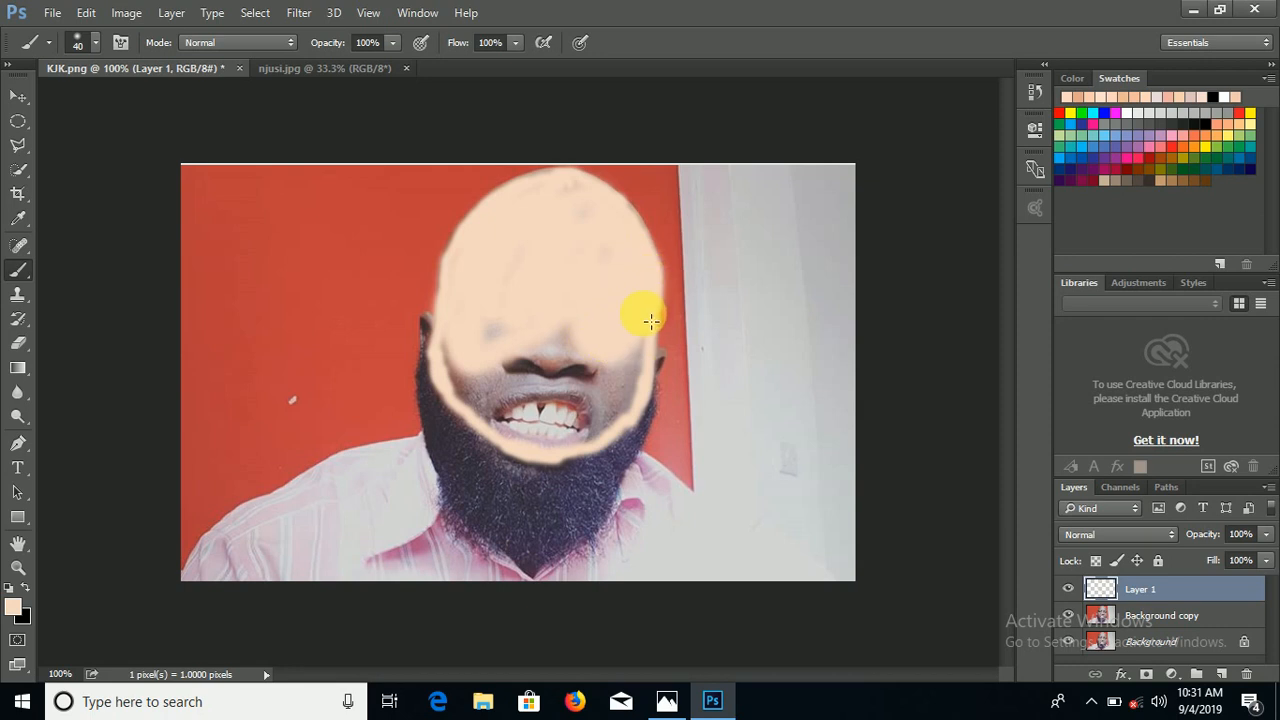
{"action": "mouse_move", "coordinate": [651, 321]}
{"action": "left_mouse_down"}
{"action": "mouse_move", "coordinate": [513, 372]}
{"action": "mouse_move", "coordinate": [489, 334]}
{"action": "mouse_move", "coordinate": [457, 344]}
{"action": "mouse_move", "coordinate": [463, 381]}
{"action": "mouse_move", "coordinate": [494, 413]}
{"action": "mouse_move", "coordinate": [561, 415]}
{"action": "mouse_move", "coordinate": [526, 409]}
{"action": "mouse_move", "coordinate": [498, 376]}
{"action": "mouse_move", "coordinate": [529, 367]}
{"action": "mouse_move", "coordinate": [527, 400]}
{"action": "mouse_move", "coordinate": [495, 394]}
{"action": "mouse_move", "coordinate": [532, 421]}
{"action": "mouse_move", "coordinate": [475, 386]}
{"action": "mouse_move", "coordinate": [535, 428]}
{"action": "mouse_move", "coordinate": [488, 416]}
{"action": "mouse_move", "coordinate": [475, 399]}
{"action": "mouse_move", "coordinate": [500, 423]}
{"action": "mouse_move", "coordinate": [564, 438]}
{"action": "mouse_move", "coordinate": [598, 425]}
{"action": "mouse_move", "coordinate": [628, 373]}
{"action": "mouse_move", "coordinate": [580, 424]}
{"action": "mouse_move", "coordinate": [547, 427]}
{"action": "left_mouse_up"}
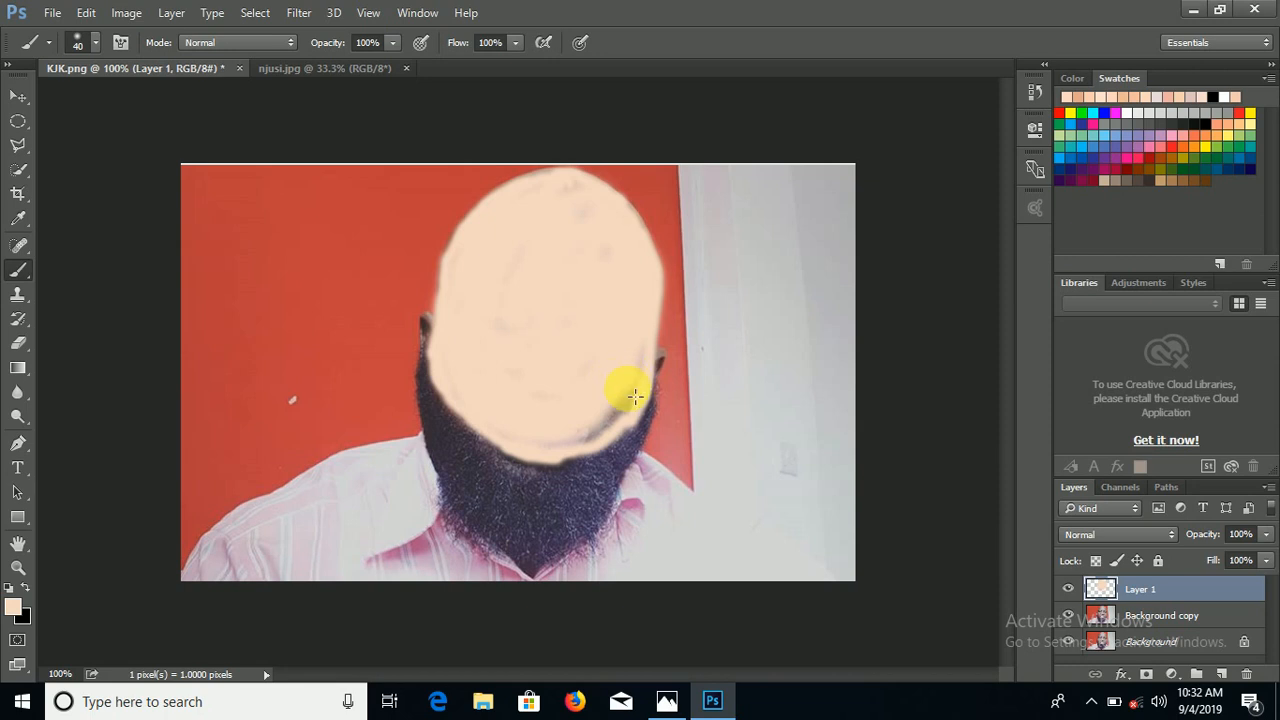
Step: Cover the remaining dark gaps along the lower jaw edge, between the ear beside the grey wall and the chin
{"action": "left_click_drag", "start_coordinate": [635, 397], "coordinate": [587, 444]}
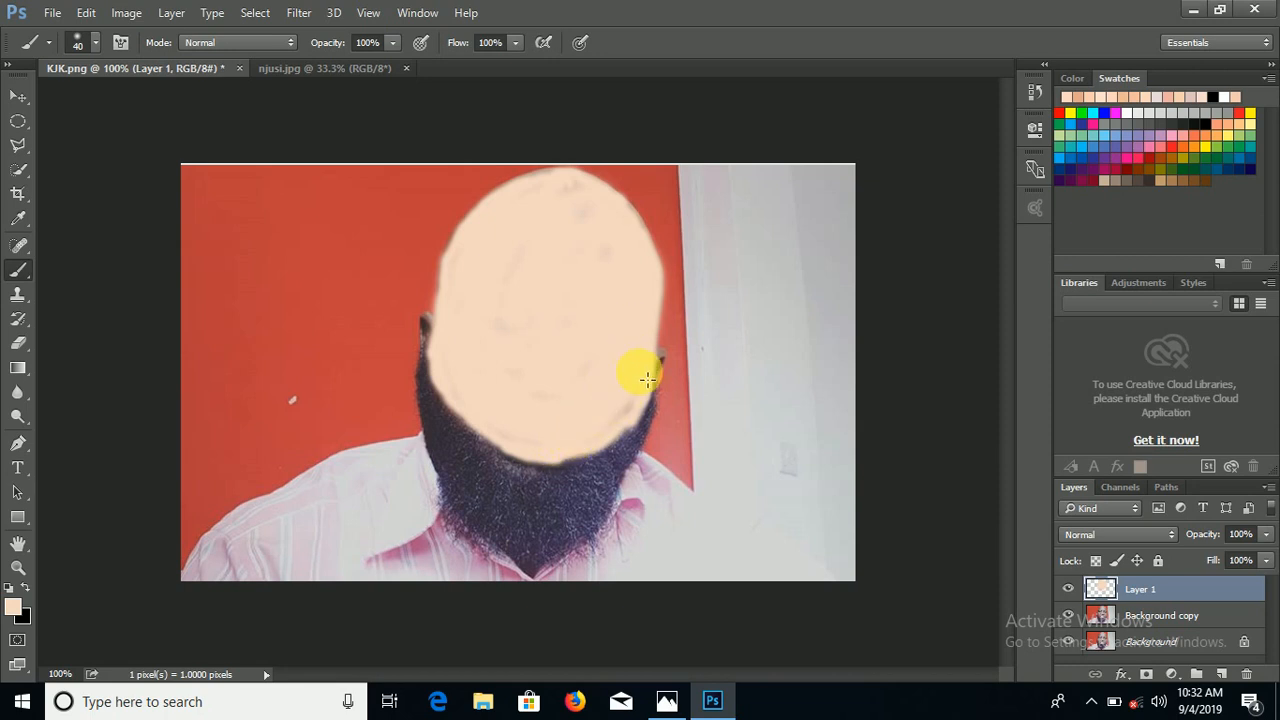
{"action": "left_click_drag", "start_coordinate": [647, 378], "coordinate": [617, 440]}
{"action": "left_click", "coordinate": [596, 449]}
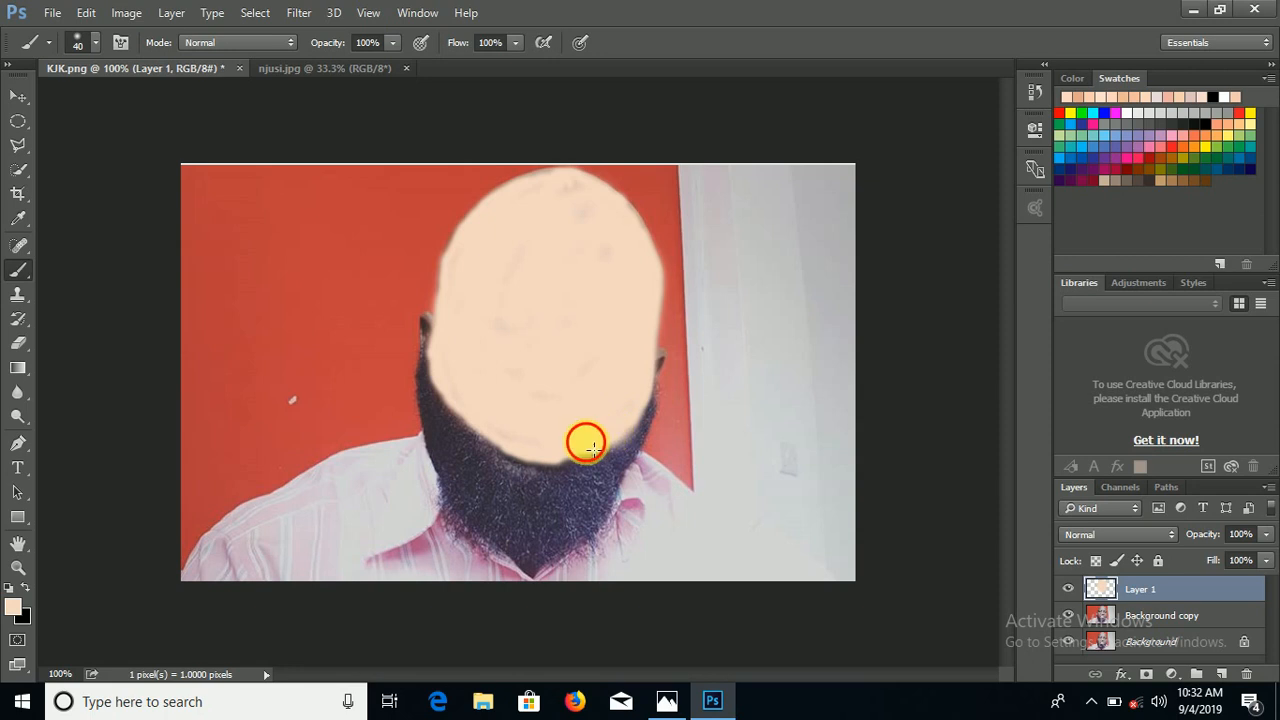
{"action": "left_click", "coordinate": [580, 451]}
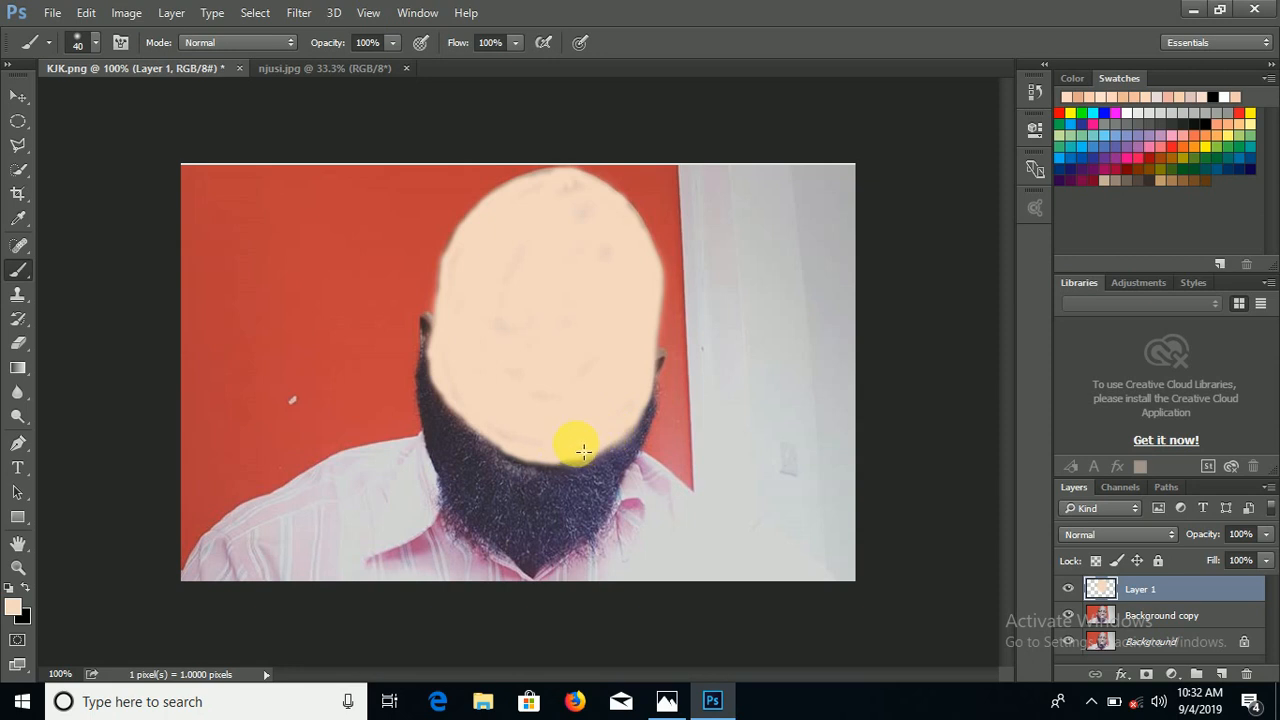
Step: Set the brush size to 9 px and paint both ears with skin tone at 200% zoom
{"action": "left_click", "coordinate": [19, 568]}
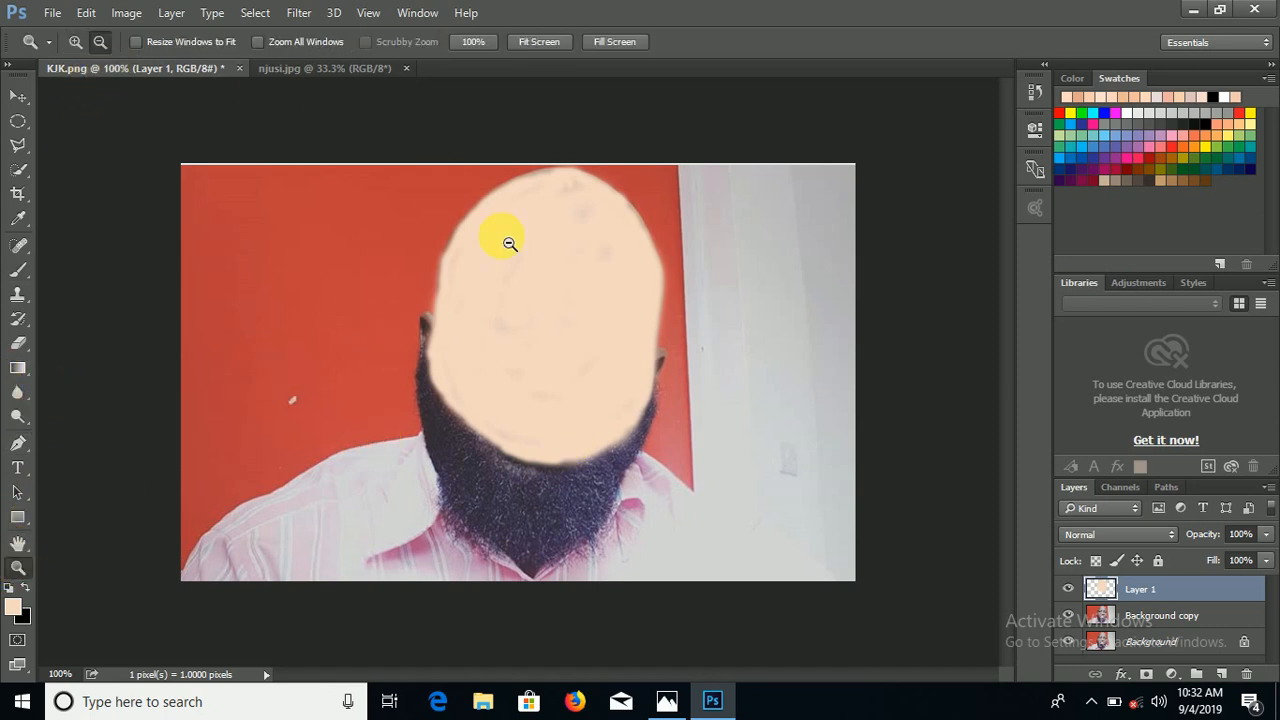
{"action": "left_click", "coordinate": [75, 44]}
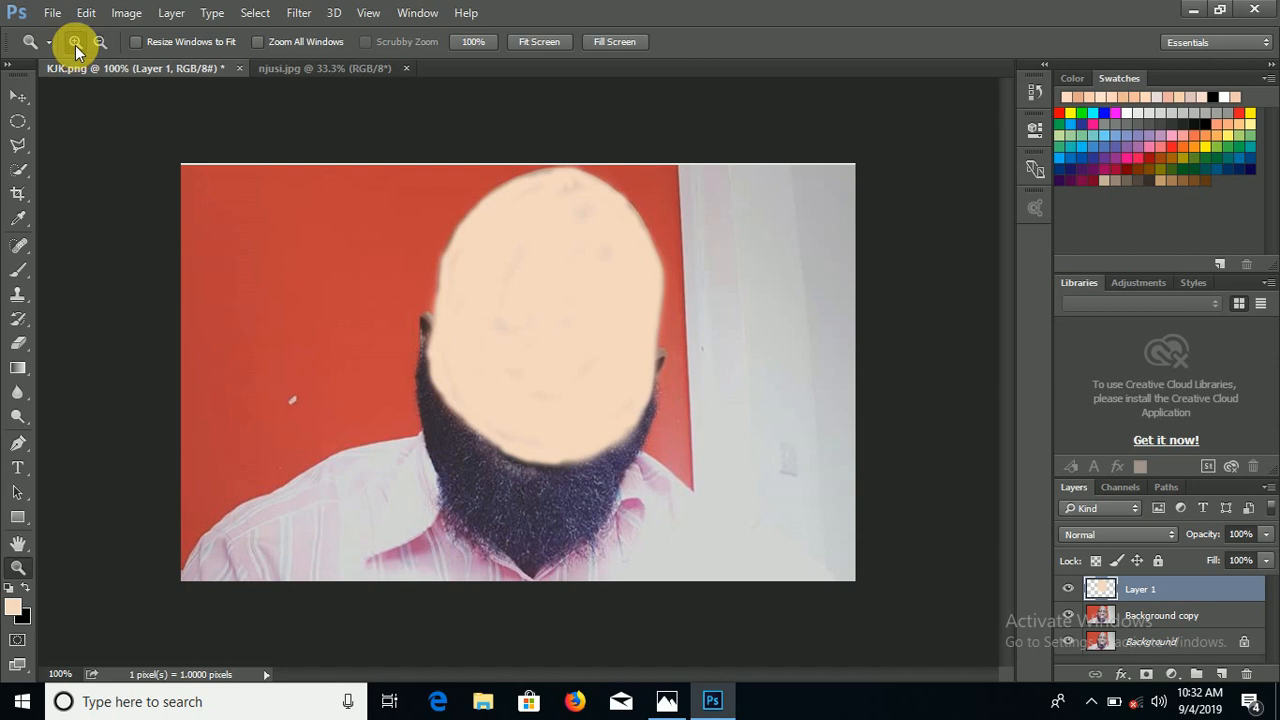
{"action": "left_click", "coordinate": [601, 248]}
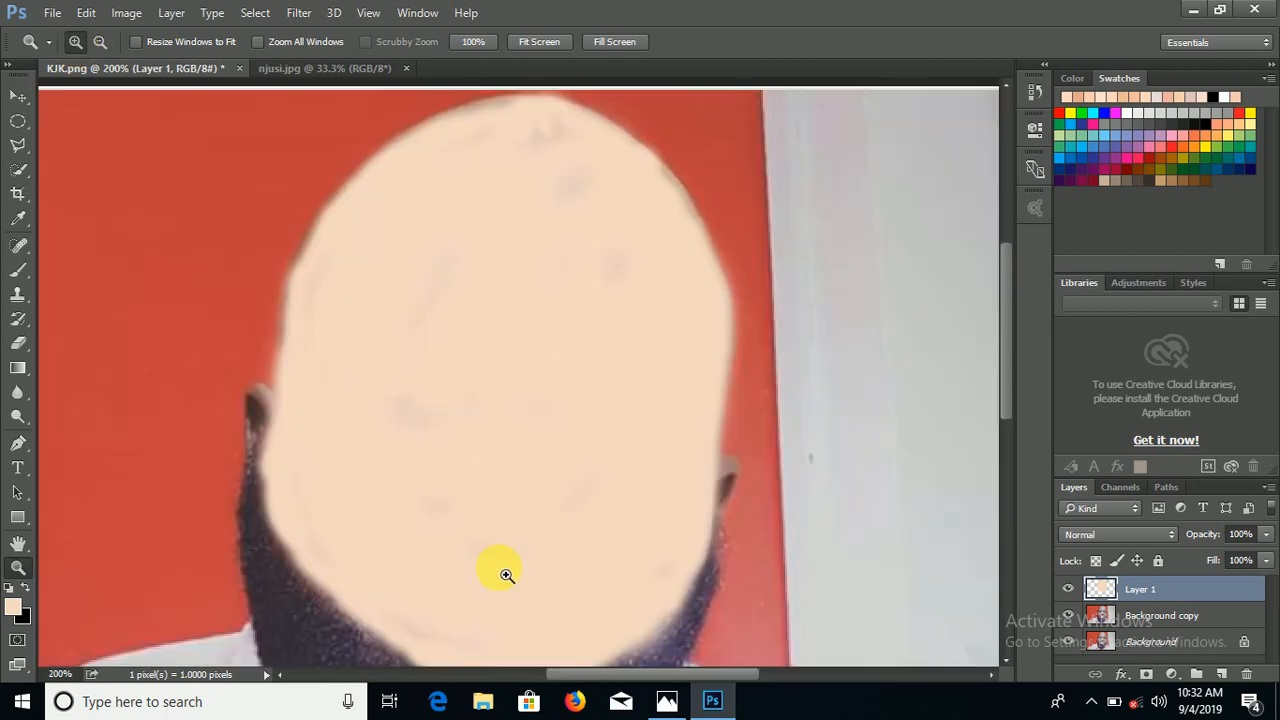
{"action": "left_click", "coordinate": [19, 271]}
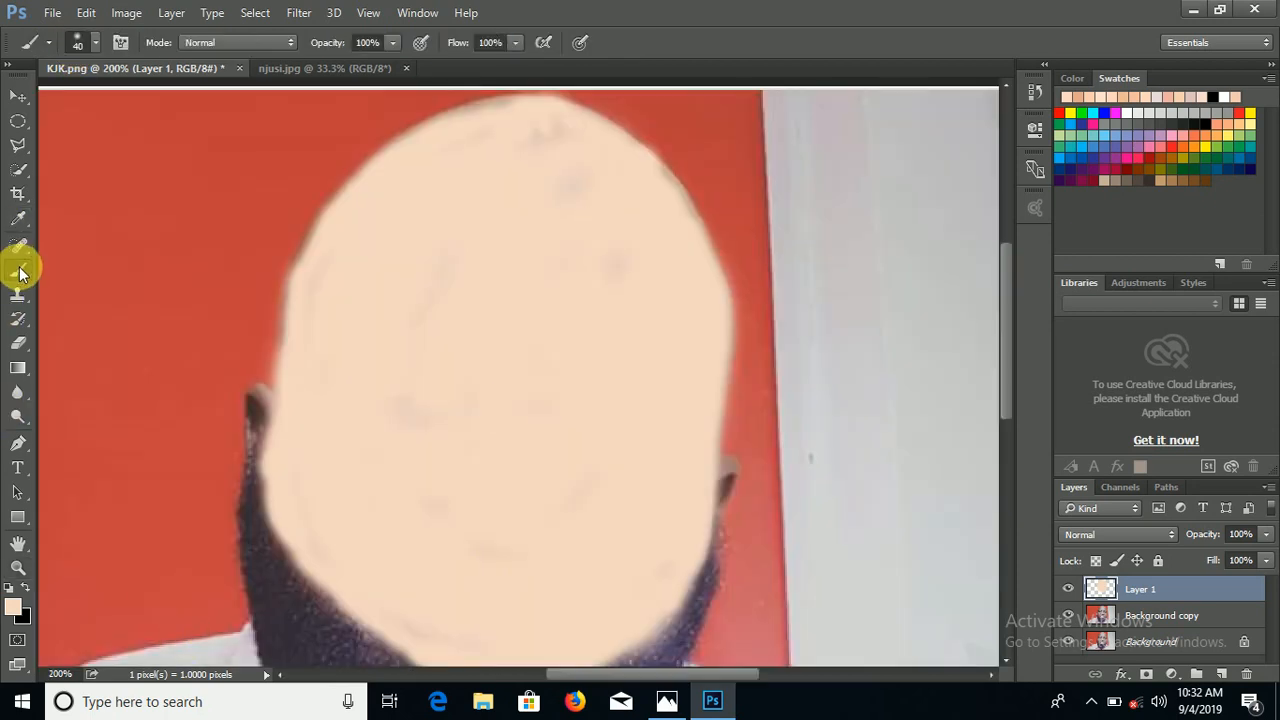
{"action": "left_click", "coordinate": [97, 42]}
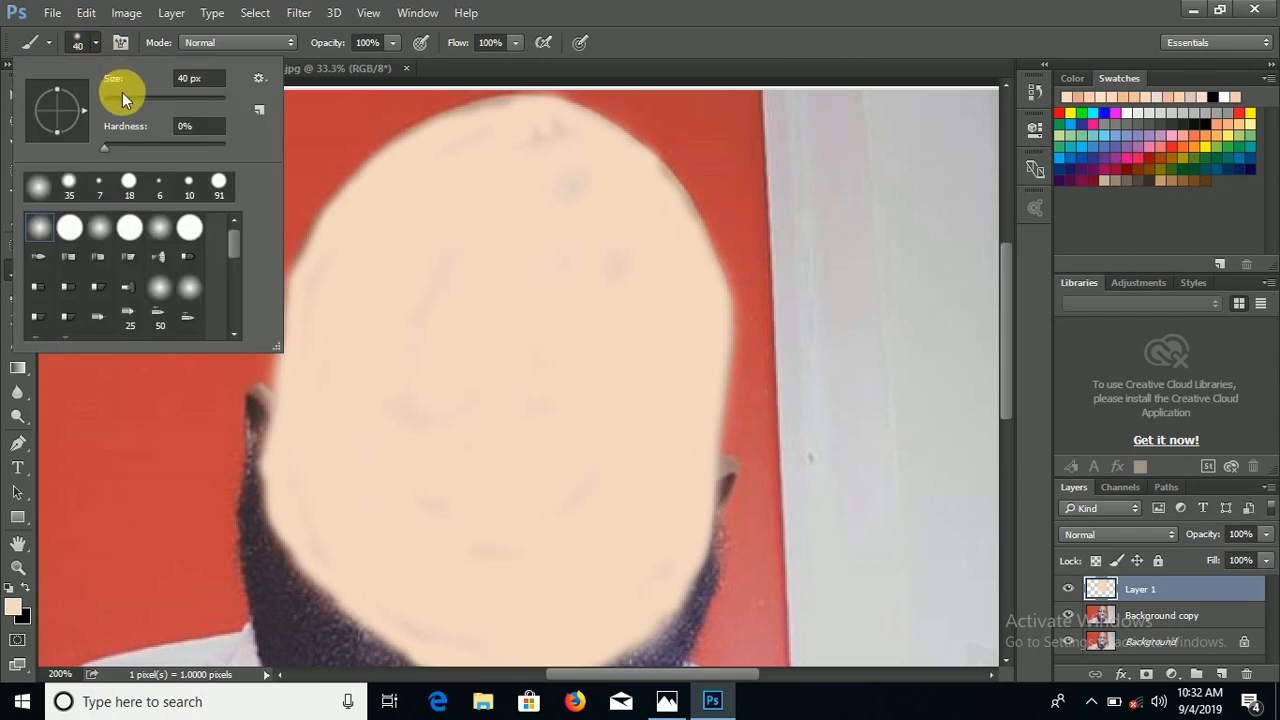
{"action": "left_click_drag", "start_coordinate": [122, 95], "coordinate": [110, 100]}
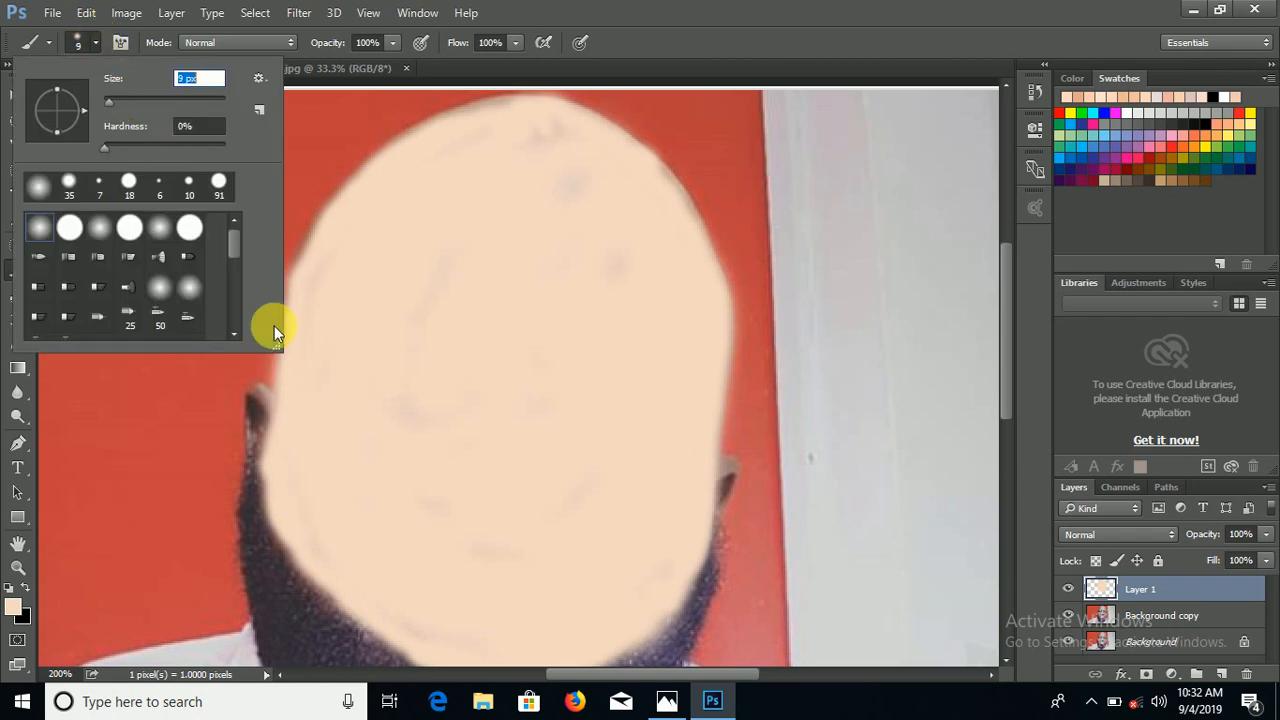
{"action": "mouse_move", "coordinate": [281, 452]}
{"action": "left_mouse_down"}
{"action": "mouse_move", "coordinate": [268, 412]}
{"action": "mouse_move", "coordinate": [286, 425]}
{"action": "mouse_move", "coordinate": [251, 406]}
{"action": "mouse_move", "coordinate": [251, 443]}
{"action": "mouse_move", "coordinate": [267, 466]}
{"action": "mouse_move", "coordinate": [262, 418]}
{"action": "mouse_move", "coordinate": [263, 451]}
{"action": "mouse_move", "coordinate": [304, 505]}
{"action": "left_mouse_up"}
{"action": "mouse_move", "coordinate": [643, 472]}
{"action": "left_mouse_down"}
{"action": "mouse_move", "coordinate": [738, 473]}
{"action": "mouse_move", "coordinate": [703, 544]}
{"action": "left_mouse_up"}
{"action": "left_click_drag", "start_coordinate": [732, 497], "coordinate": [712, 546]}
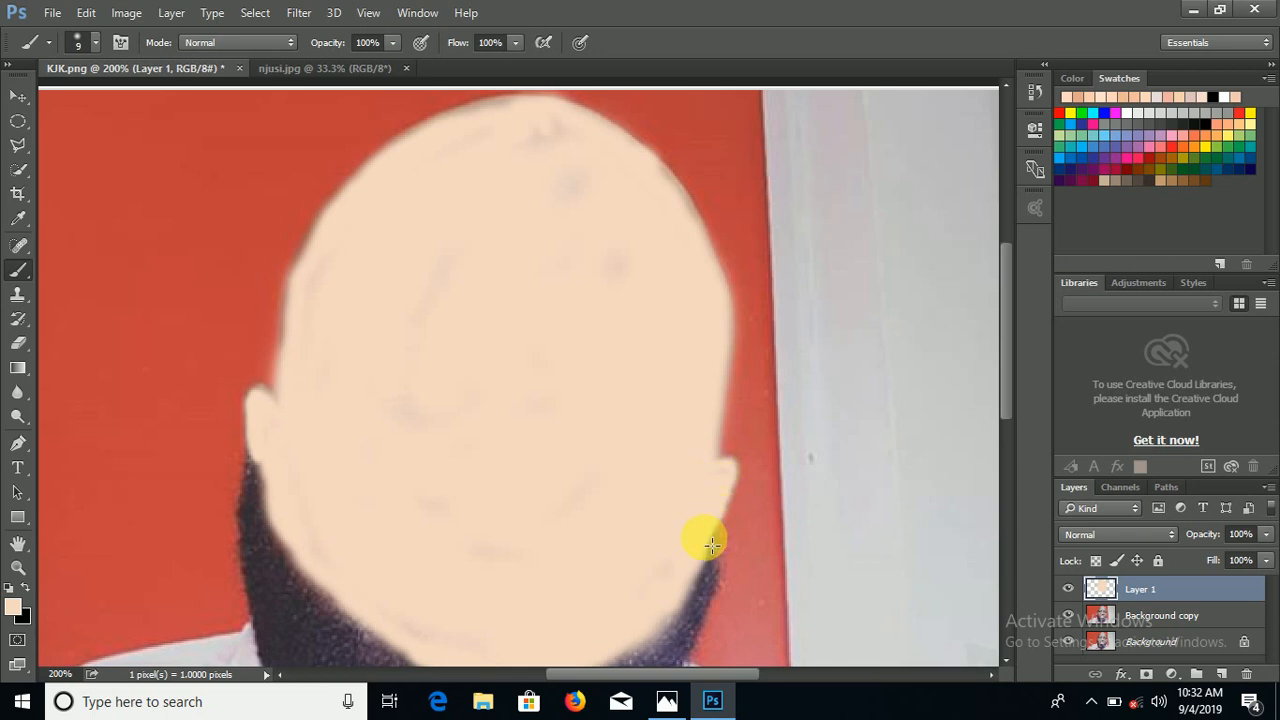
Step: Set Layer 1's blend mode to Soft Light and duplicate the layer
{"action": "left_click", "coordinate": [18, 566]}
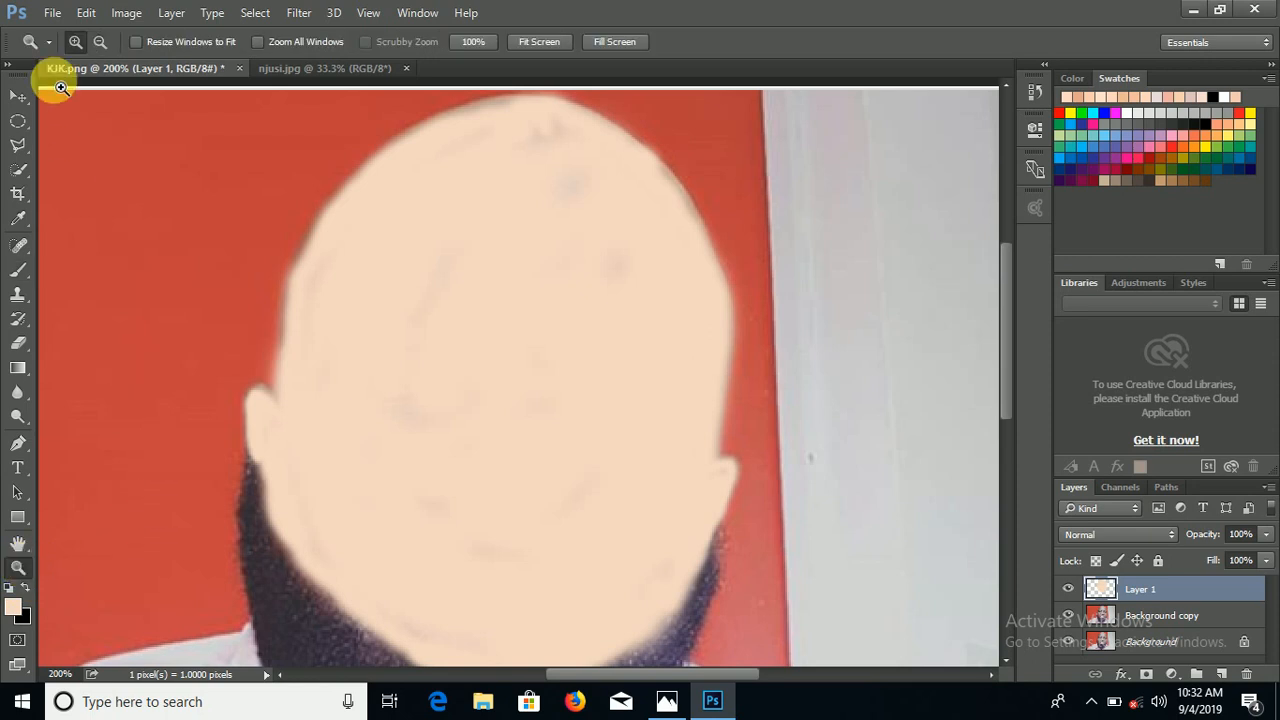
{"action": "left_click", "coordinate": [100, 41]}
{"action": "left_click", "coordinate": [272, 277]}
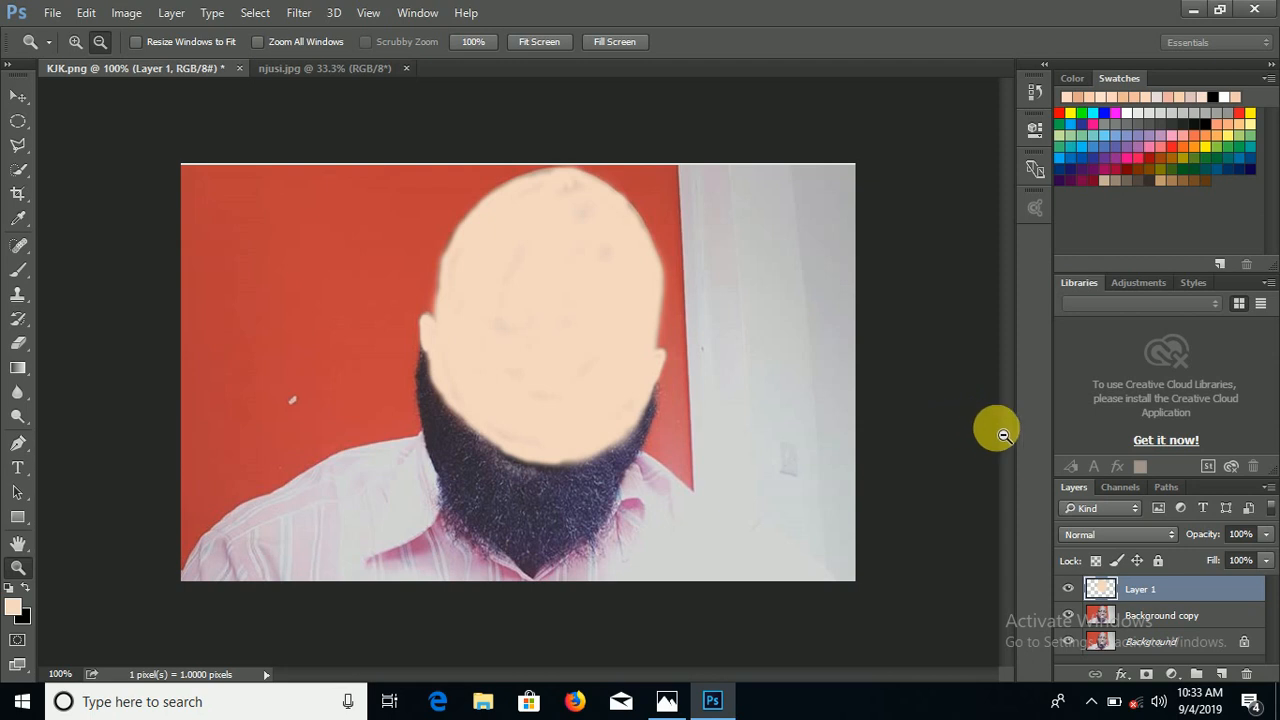
{"action": "left_click", "coordinate": [1109, 534]}
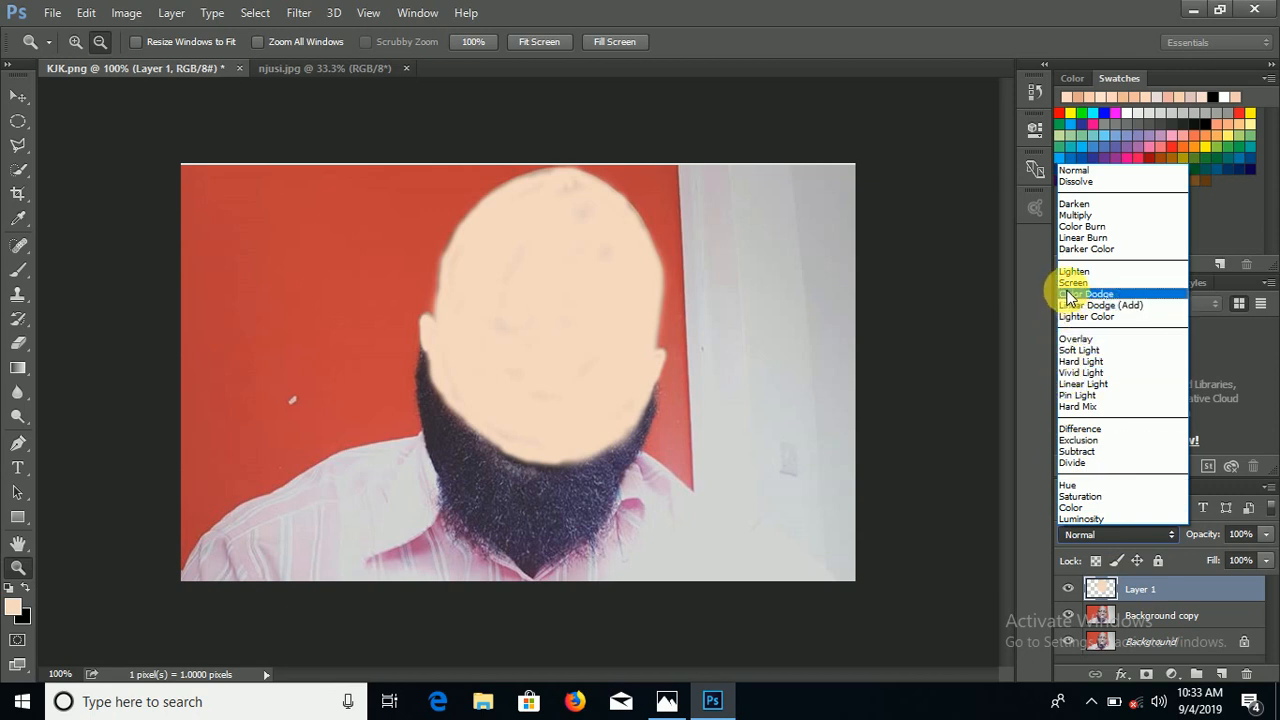
{"action": "left_click", "coordinate": [1081, 351]}
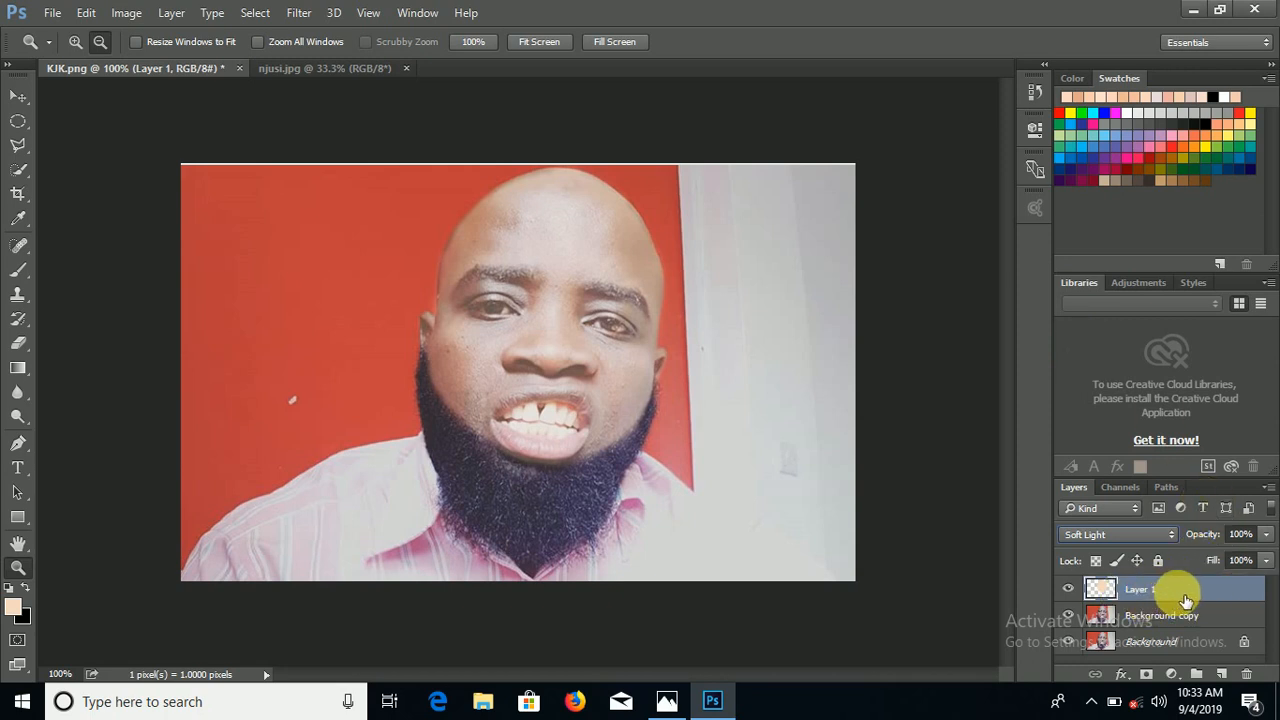
{"action": "left_click_drag", "start_coordinate": [1222, 597], "coordinate": [1230, 680]}
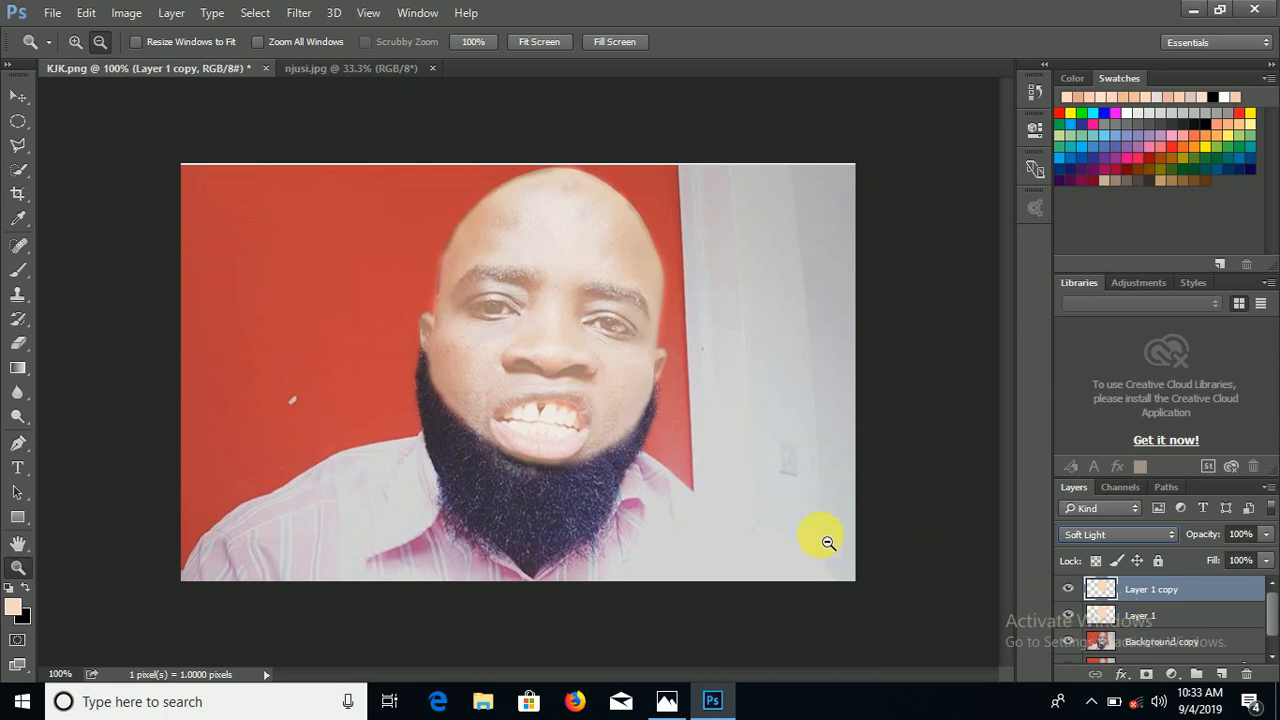
Step: Add a Black & White adjustment layer with Reds, Yellows, Greens, Cyans and Blues at 300, and merge it down into Layer 1 copy
{"action": "left_click", "coordinate": [1181, 678]}
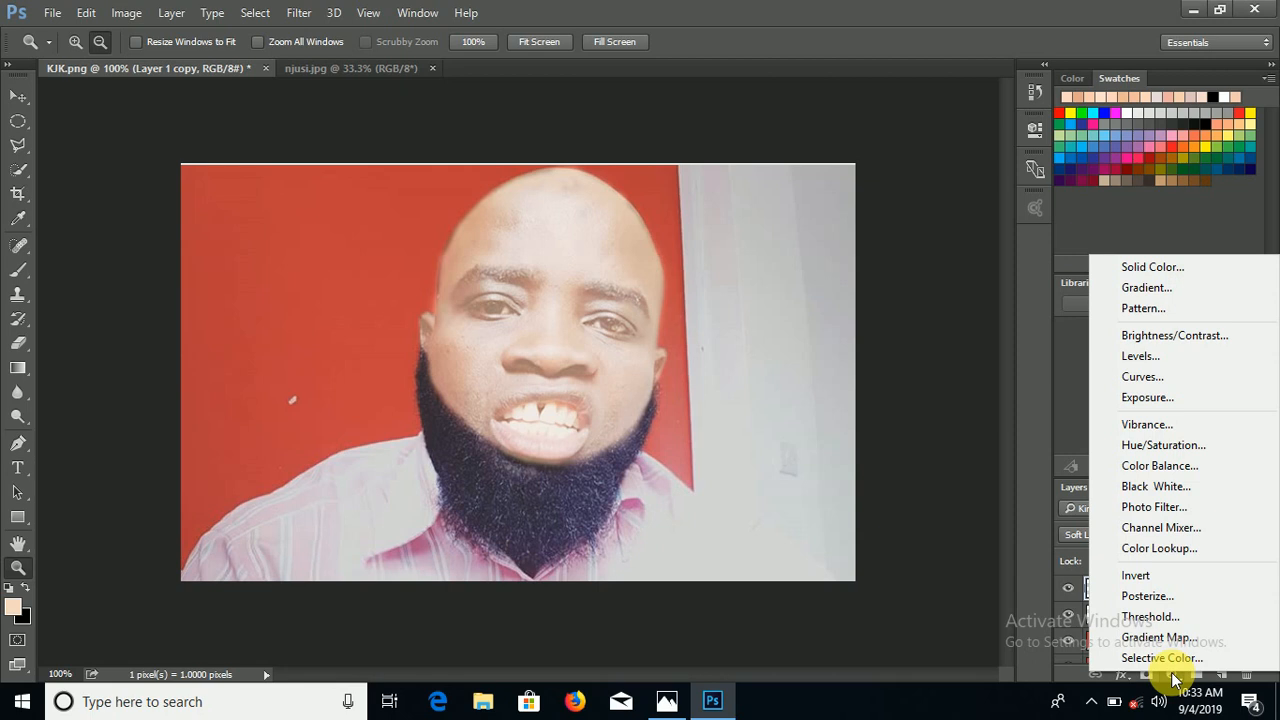
{"action": "left_click", "coordinate": [1166, 486]}
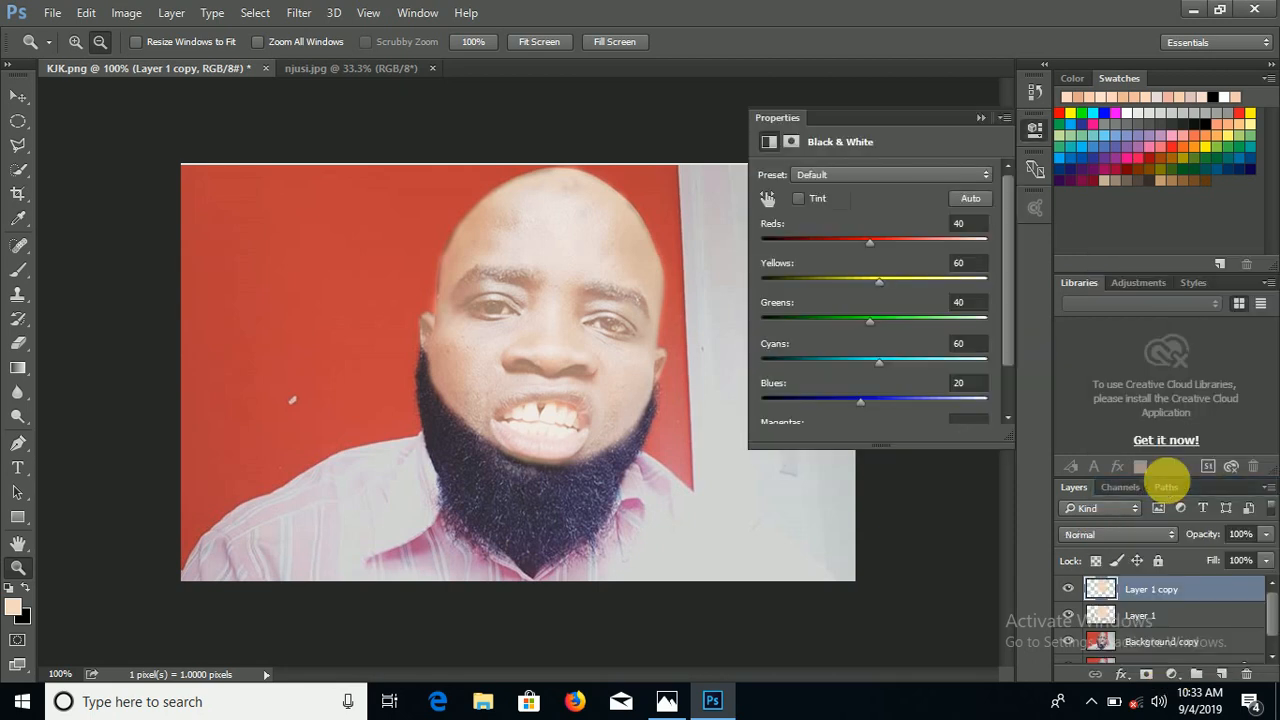
{"action": "left_click_drag", "start_coordinate": [871, 245], "coordinate": [1036, 249]}
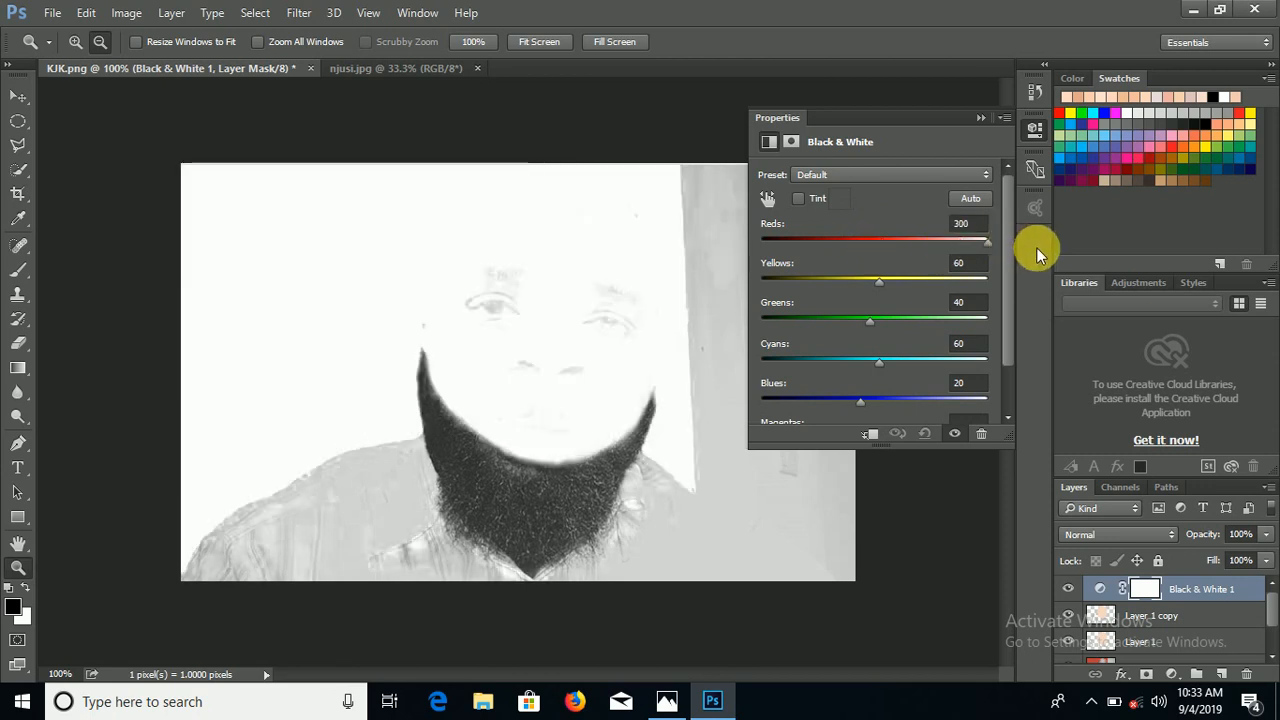
{"action": "left_click_drag", "start_coordinate": [877, 282], "coordinate": [983, 273]}
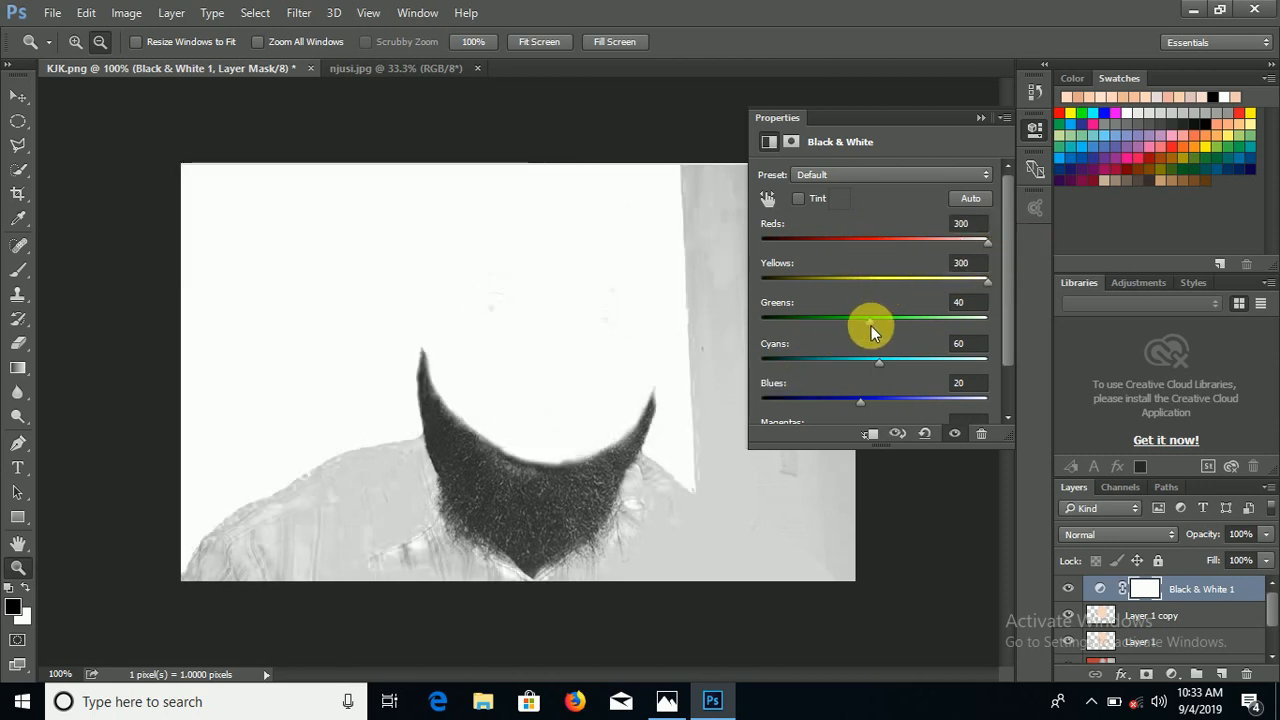
{"action": "left_click_drag", "start_coordinate": [880, 365], "coordinate": [987, 368]}
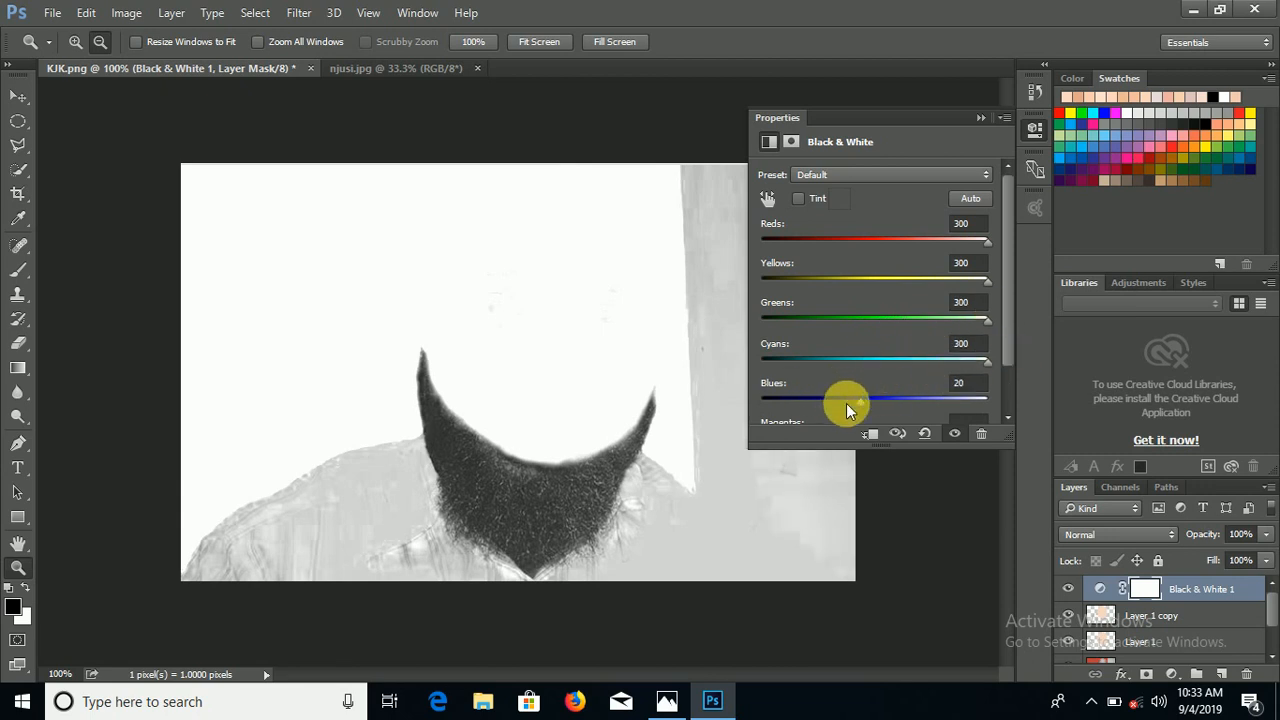
{"action": "left_click_drag", "start_coordinate": [869, 404], "coordinate": [986, 397]}
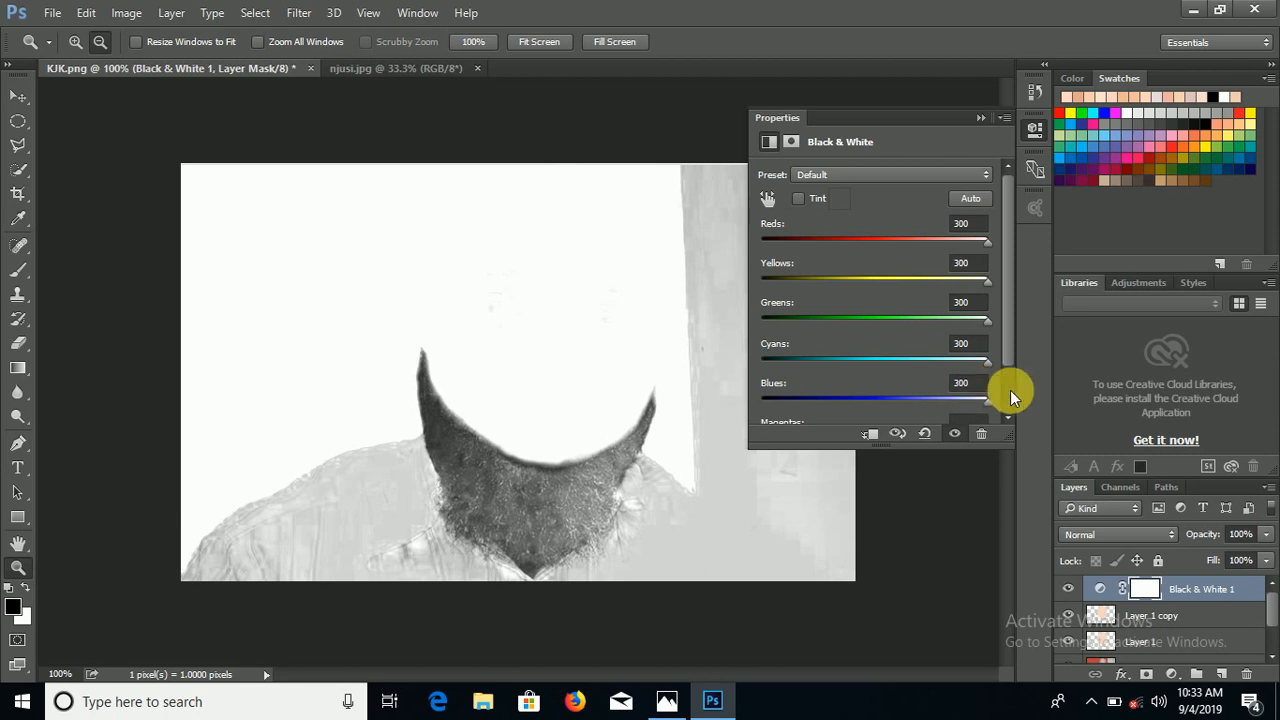
{"action": "left_click", "coordinate": [980, 119]}
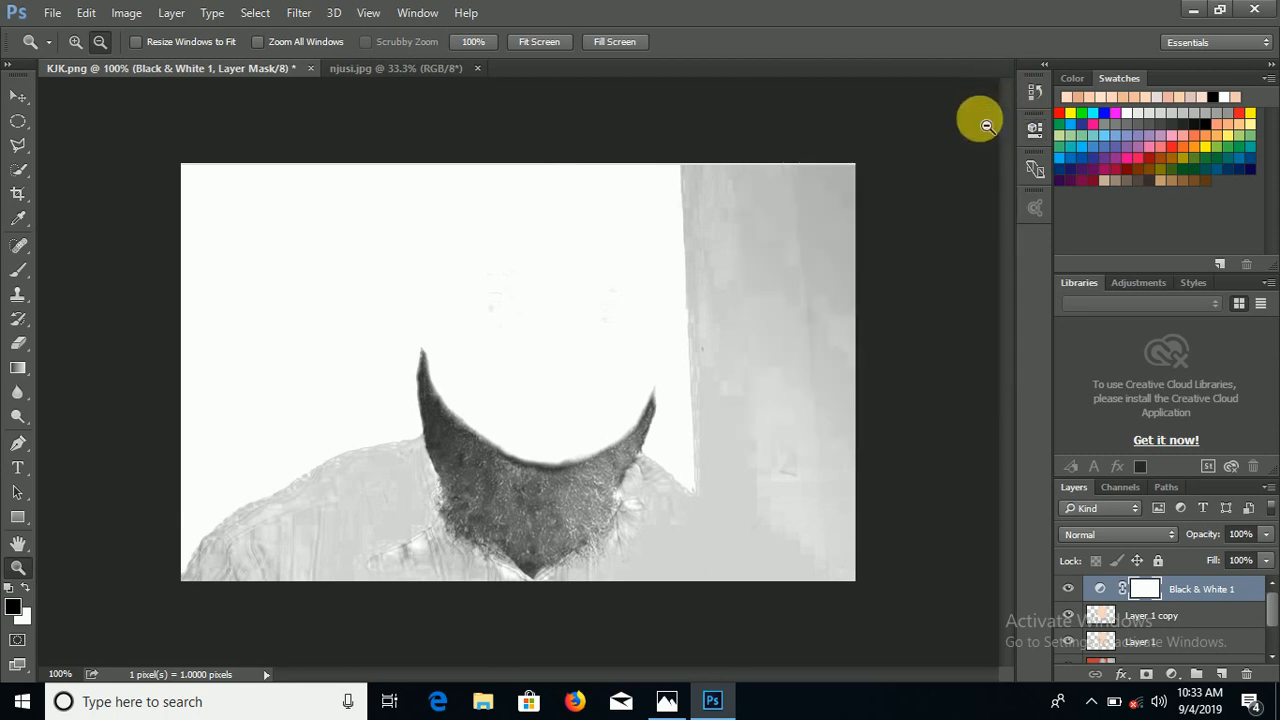
{"action": "right_click", "coordinate": [1202, 596]}
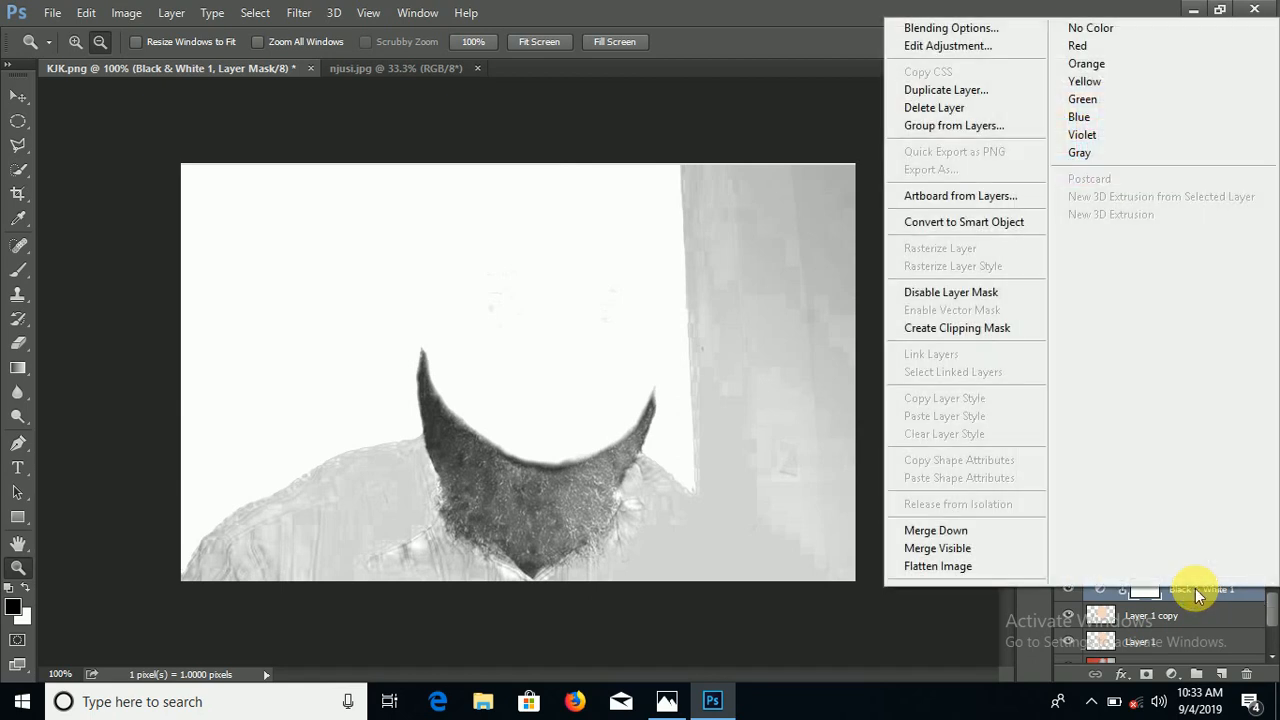
{"action": "left_click", "coordinate": [949, 530]}
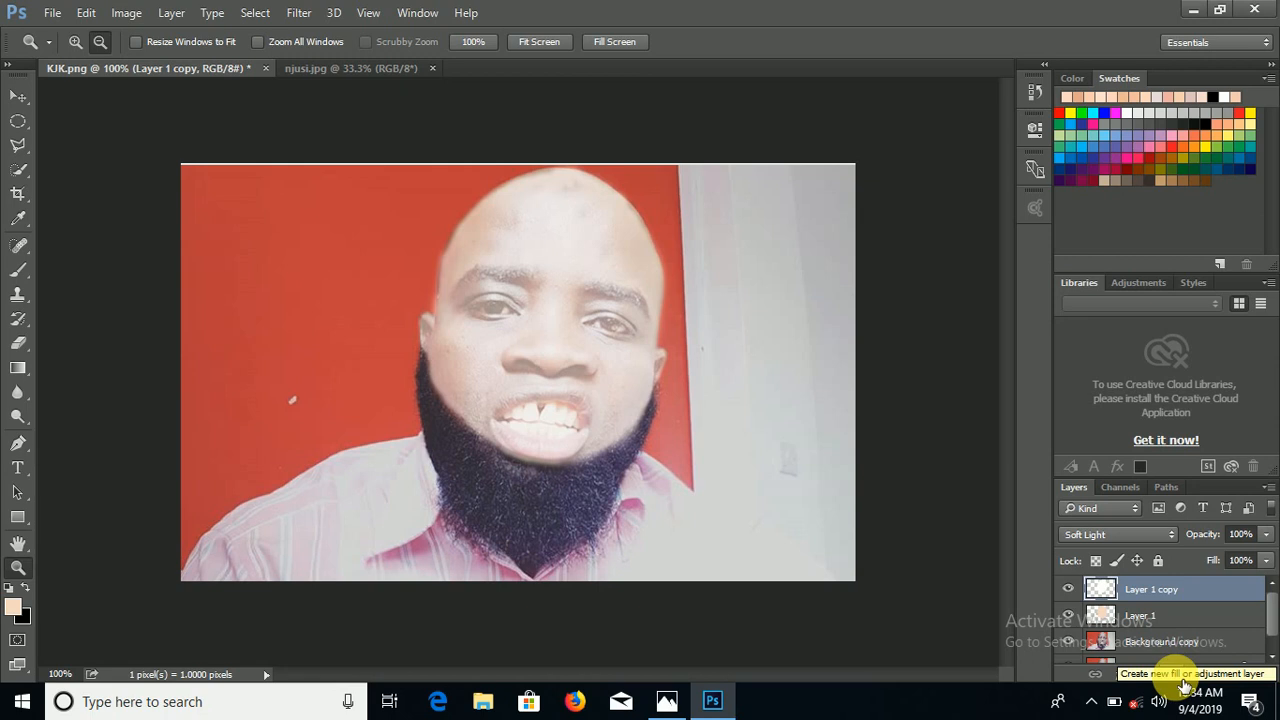
Step: Add a Selective Color adjustment layer with Whites at Cyan +12, Magenta +17, Yellow +30 and Black +23
{"action": "left_click", "coordinate": [1182, 674]}
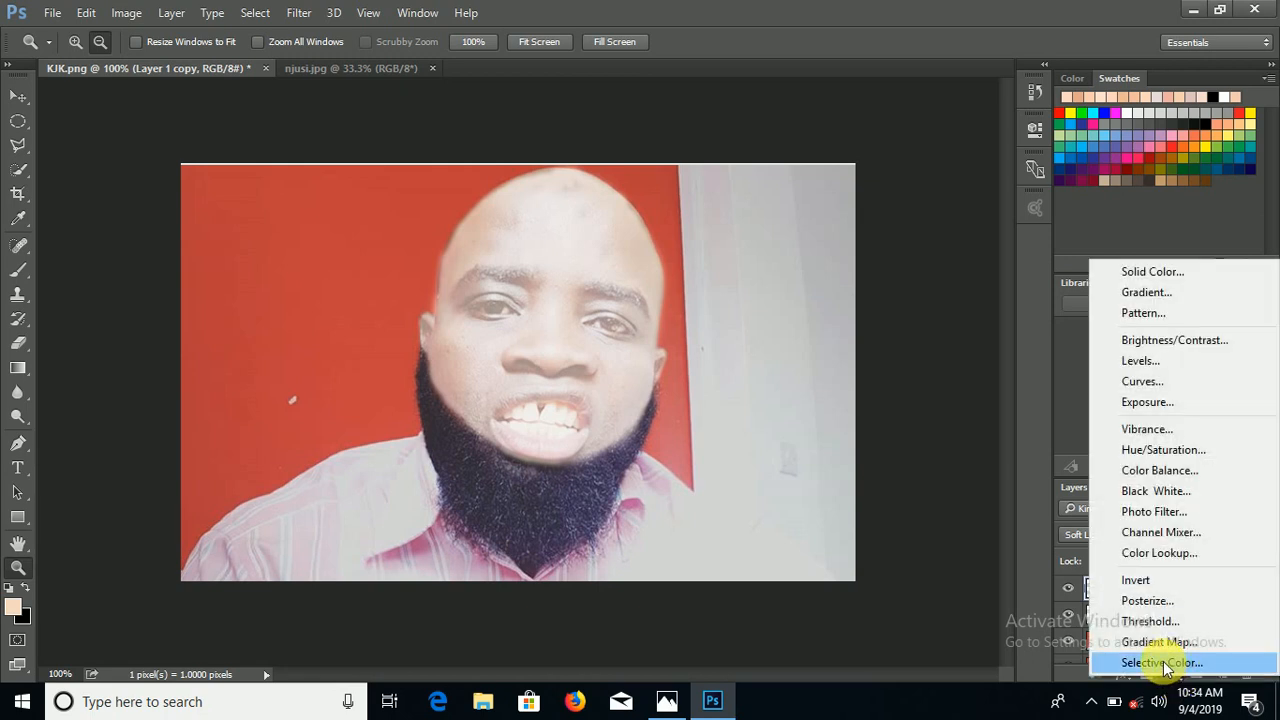
{"action": "left_click", "coordinate": [1163, 662]}
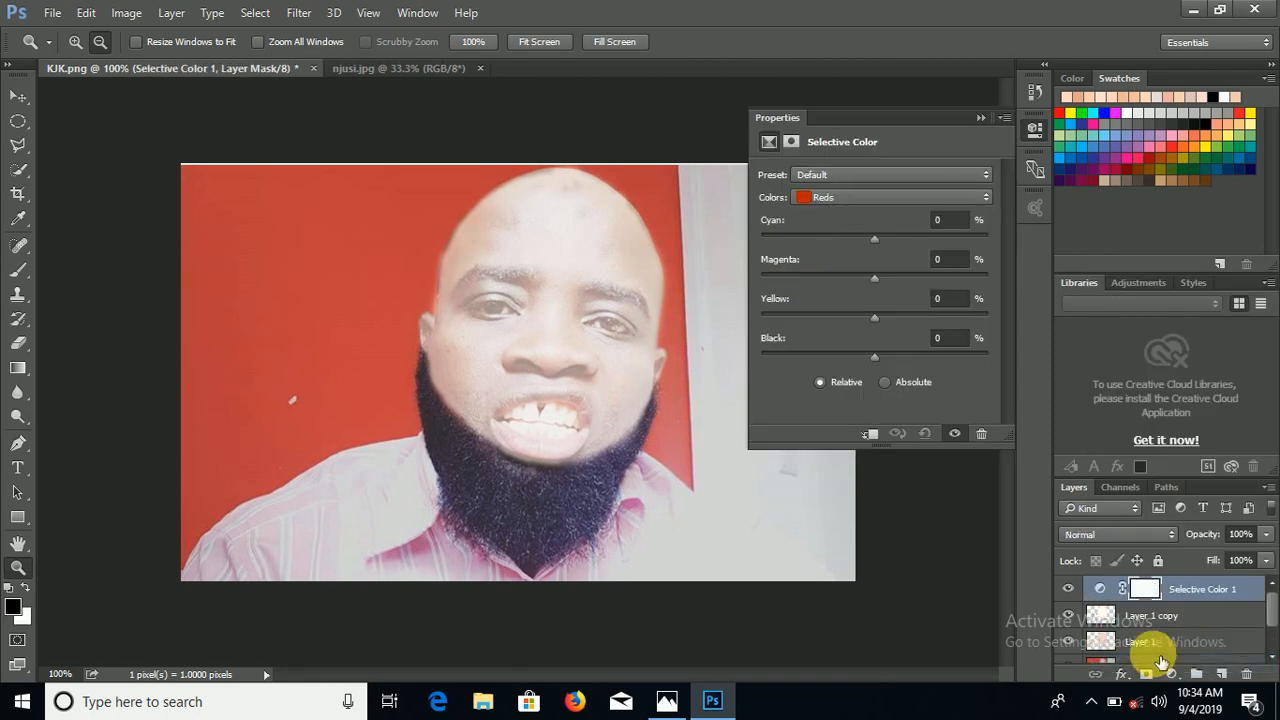
{"action": "left_click", "coordinate": [822, 199]}
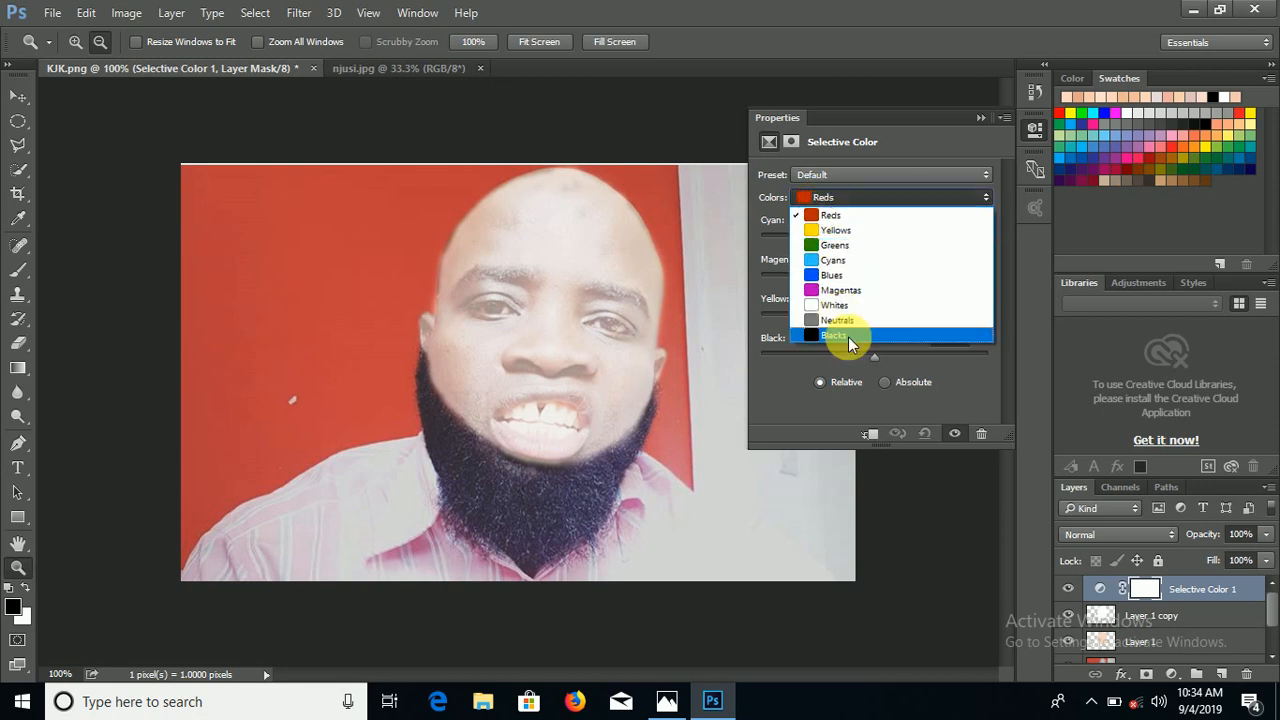
{"action": "left_click", "coordinate": [833, 305]}
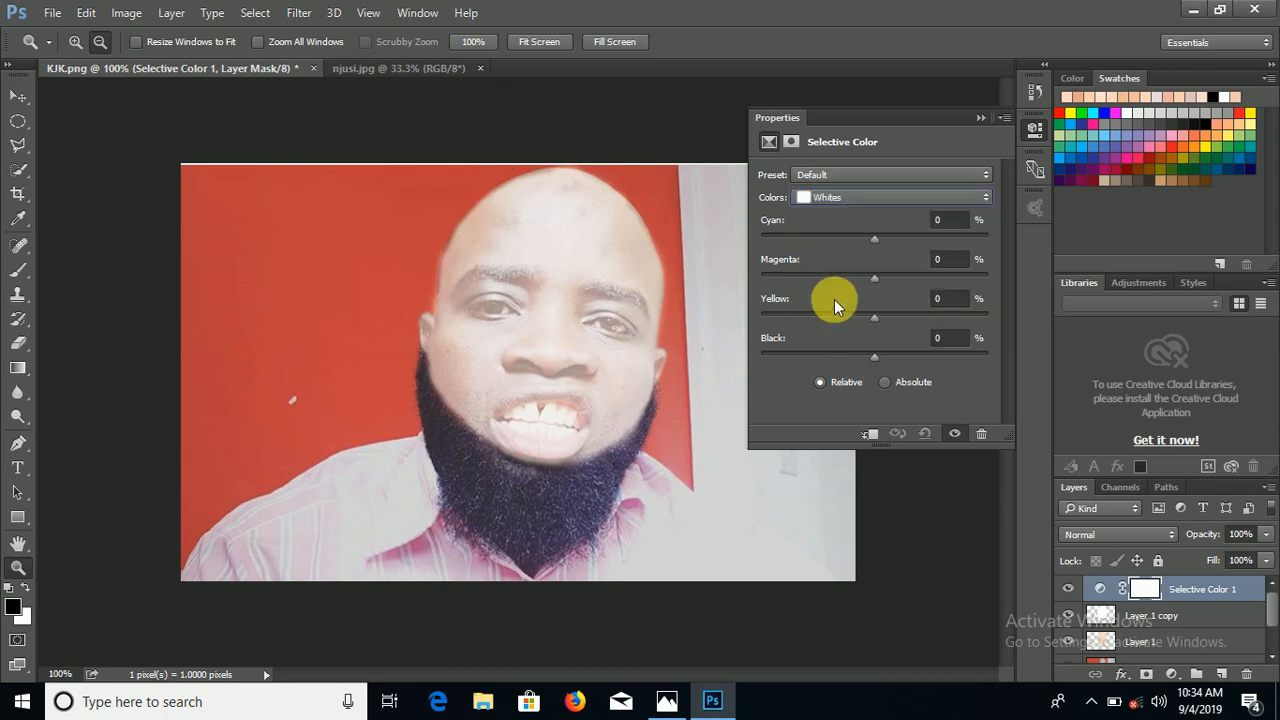
{"action": "left_click_drag", "start_coordinate": [873, 234], "coordinate": [885, 285]}
{"action": "left_click_drag", "start_coordinate": [874, 316], "coordinate": [905, 316]}
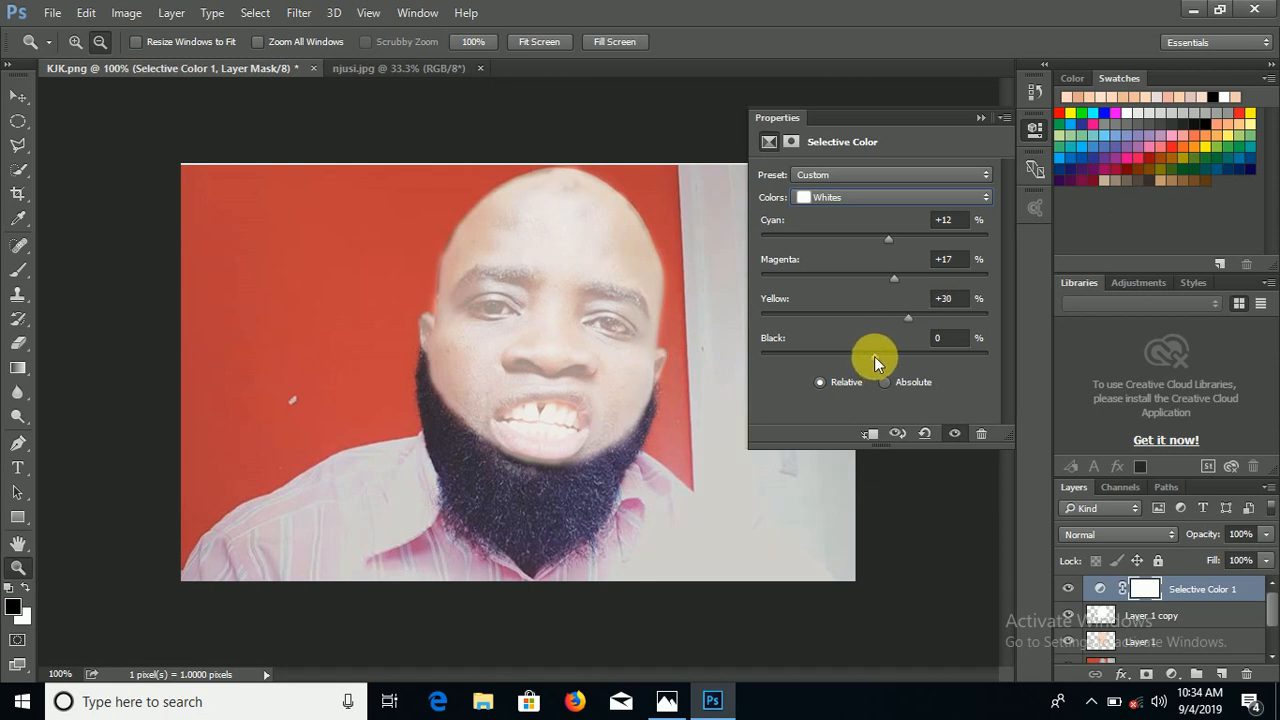
{"action": "left_click_drag", "start_coordinate": [874, 356], "coordinate": [901, 355]}
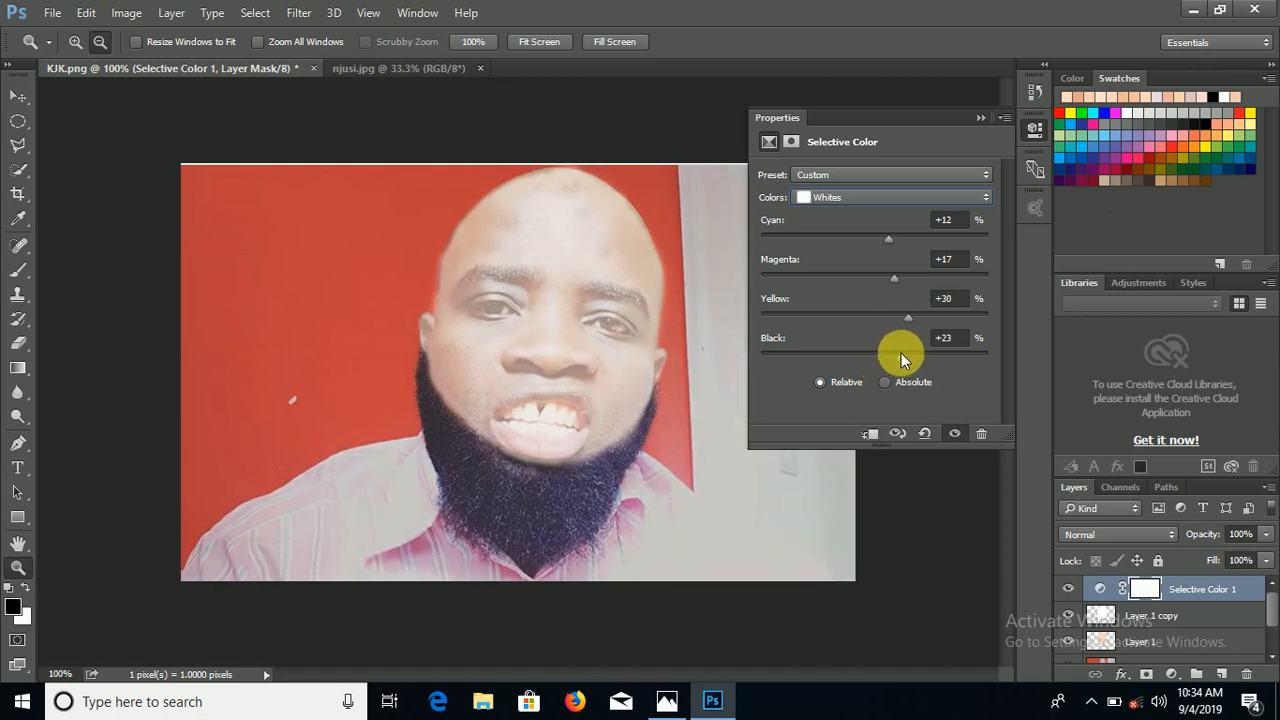
{"action": "left_click", "coordinate": [980, 118]}
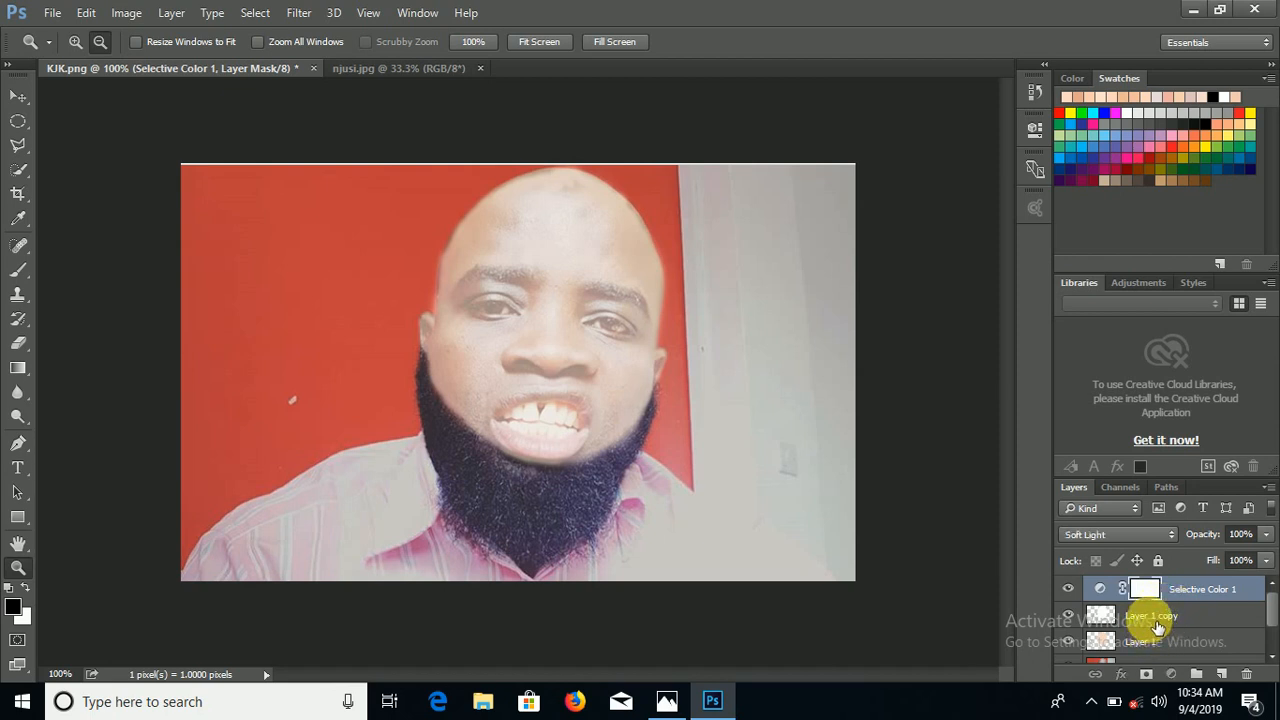
Step: Add a layer mask to Layer 1
{"action": "left_click", "coordinate": [1158, 625]}
{"action": "left_click", "coordinate": [1152, 645]}
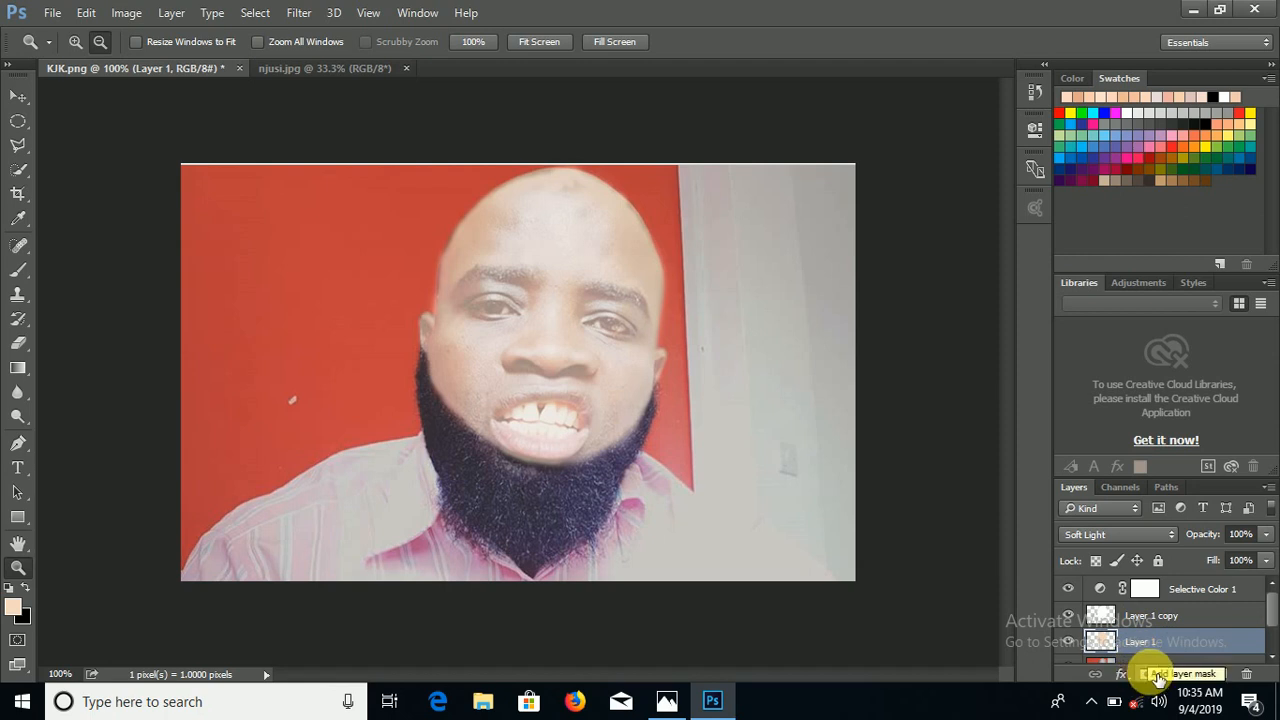
{"action": "left_click", "coordinate": [1147, 675]}
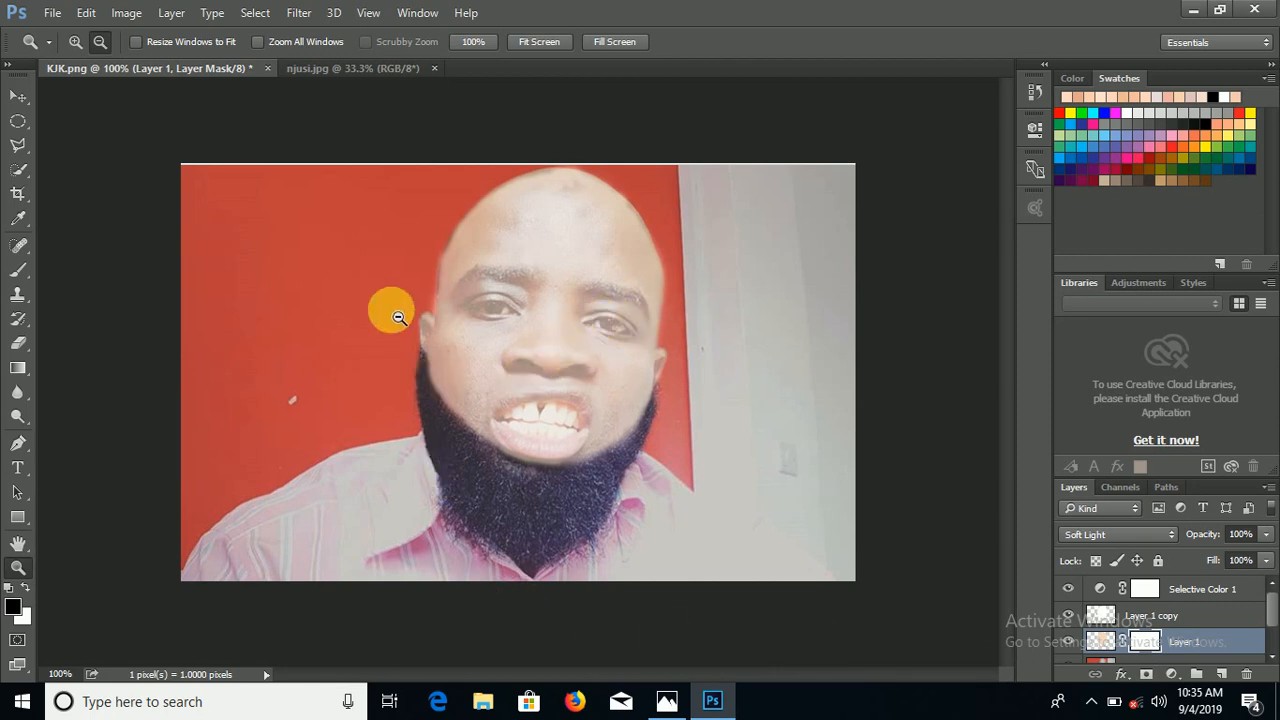
Step: Set the brush size to 10 px and paint black on Layer 1's mask over both eyes at 200% zoom
{"action": "left_click", "coordinate": [72, 41]}
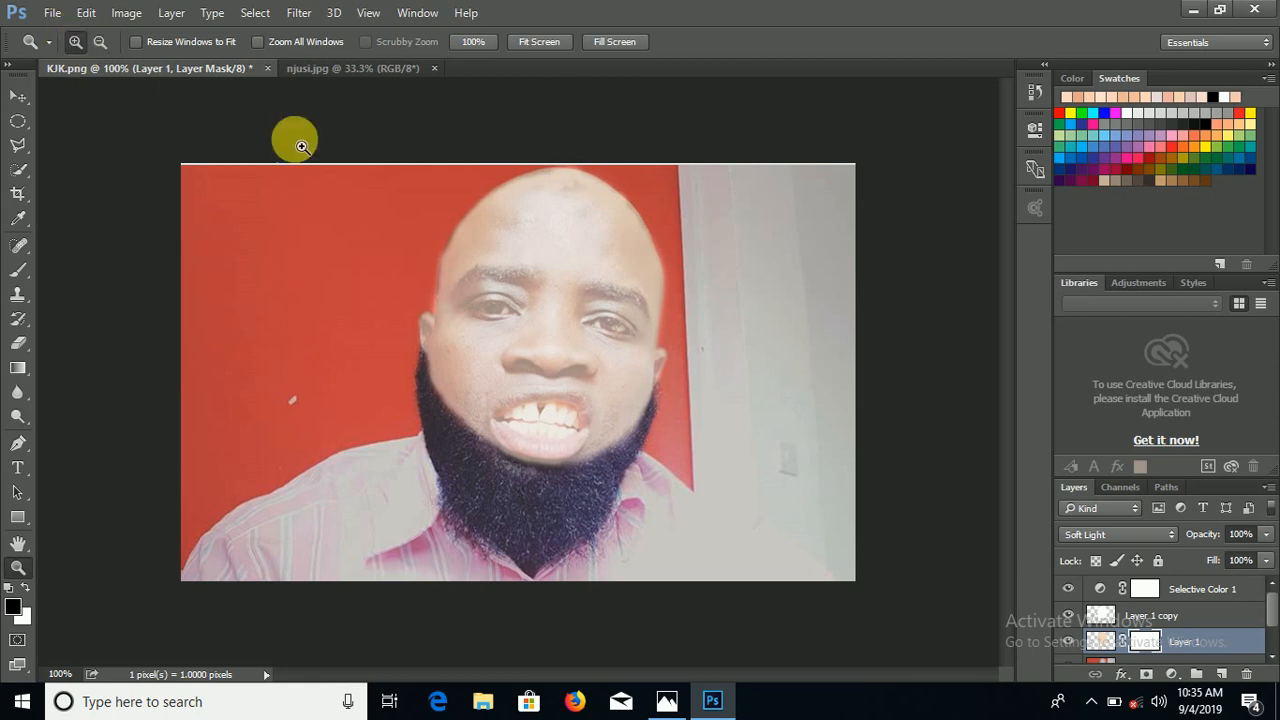
{"action": "left_click", "coordinate": [530, 314]}
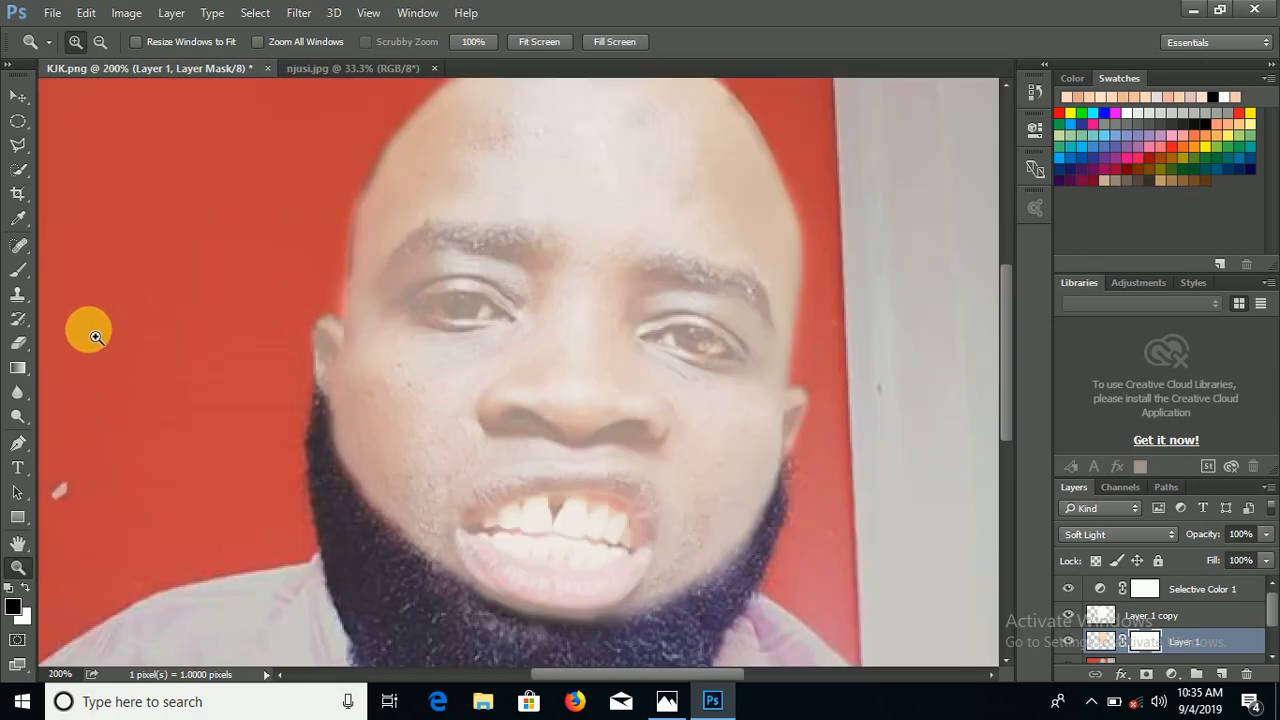
{"action": "left_click", "coordinate": [17, 272]}
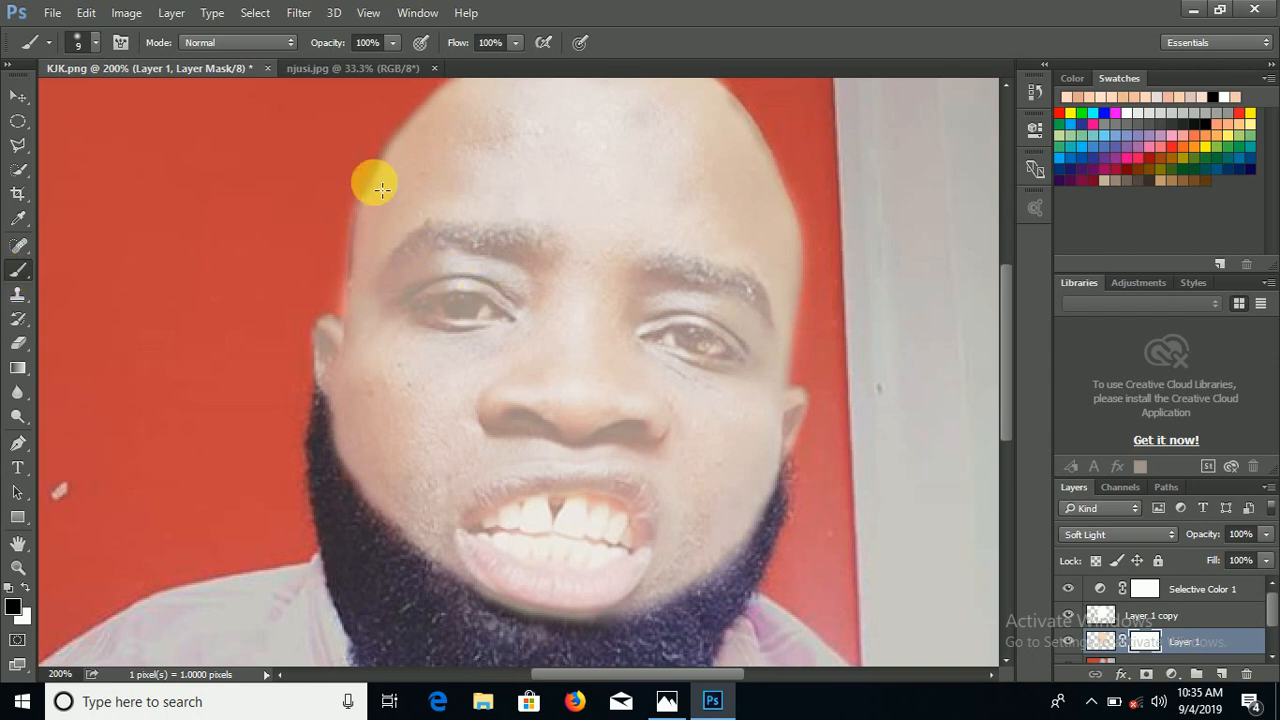
{"action": "left_click", "coordinate": [93, 43]}
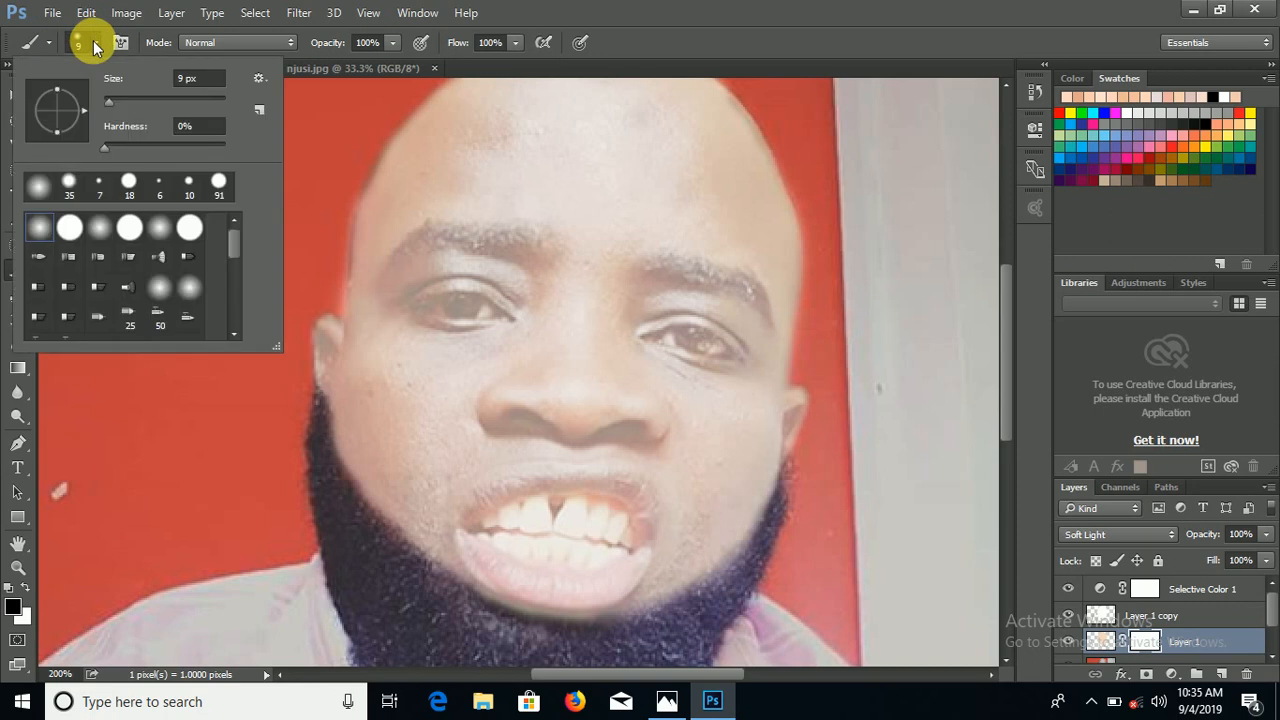
{"action": "left_click_drag", "start_coordinate": [111, 99], "coordinate": [113, 100]}
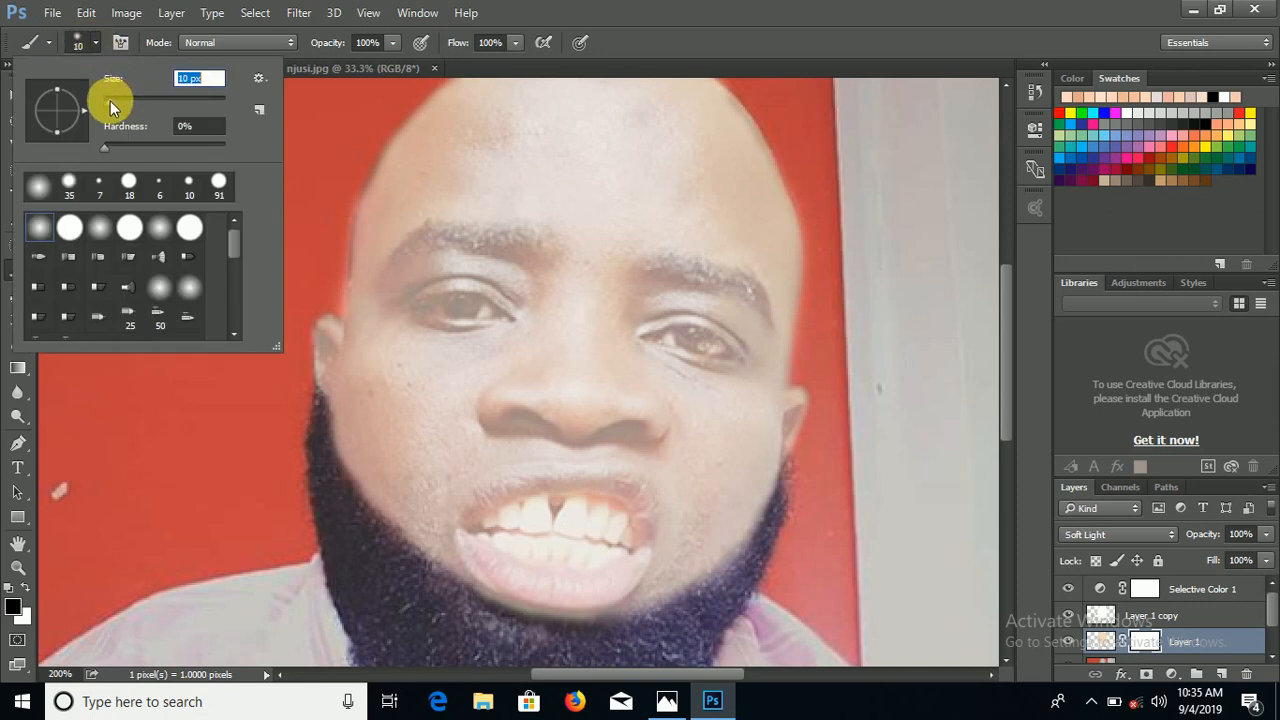
{"action": "left_click", "coordinate": [495, 311]}
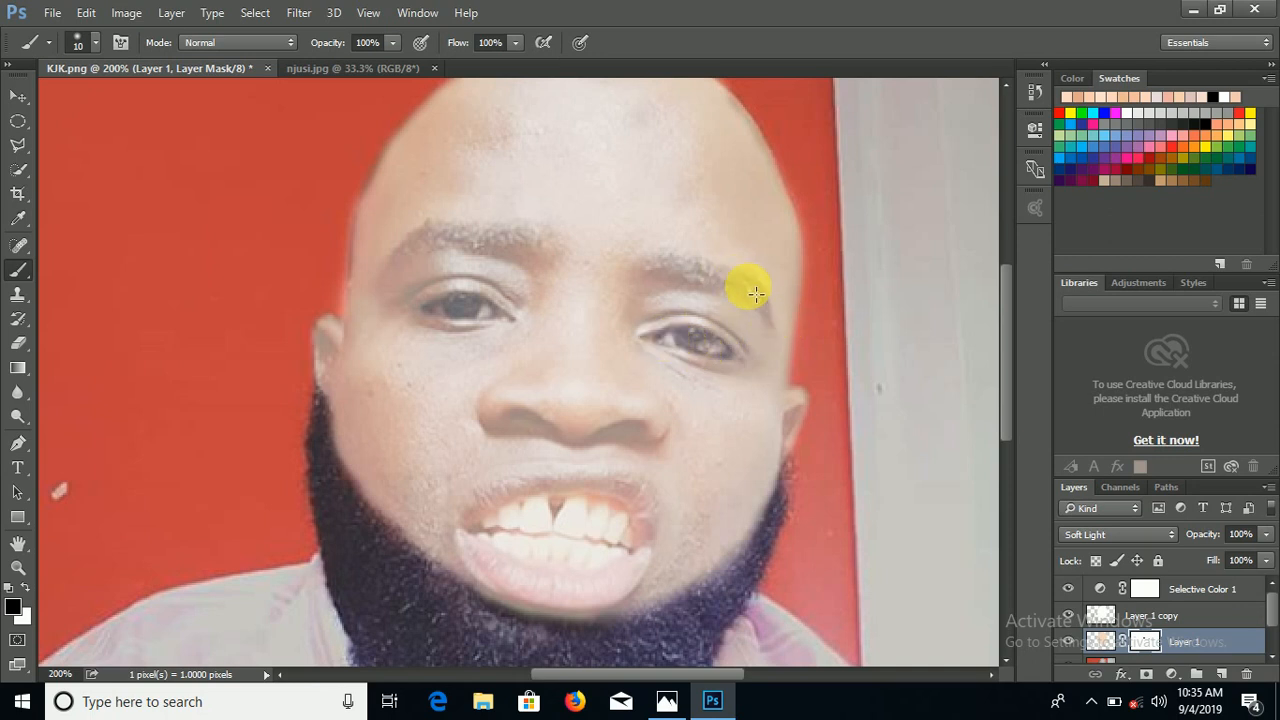
Step: Paint black on Layer 1's mask over both eyebrows to bring back their dark color
{"action": "left_click_drag", "start_coordinate": [741, 290], "coordinate": [660, 270]}
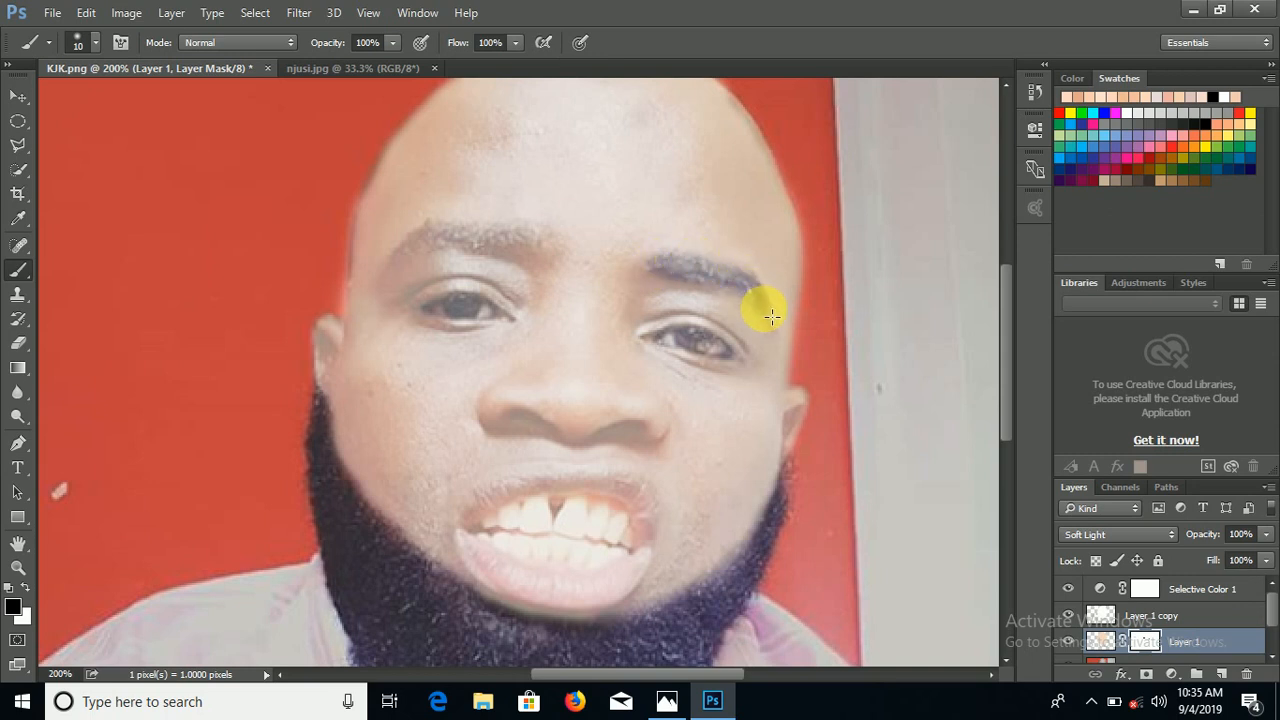
{"action": "mouse_move", "coordinate": [772, 316]}
{"action": "left_mouse_down"}
{"action": "mouse_move", "coordinate": [729, 286]}
{"action": "mouse_move", "coordinate": [694, 277]}
{"action": "mouse_move", "coordinate": [689, 293]}
{"action": "left_mouse_up"}
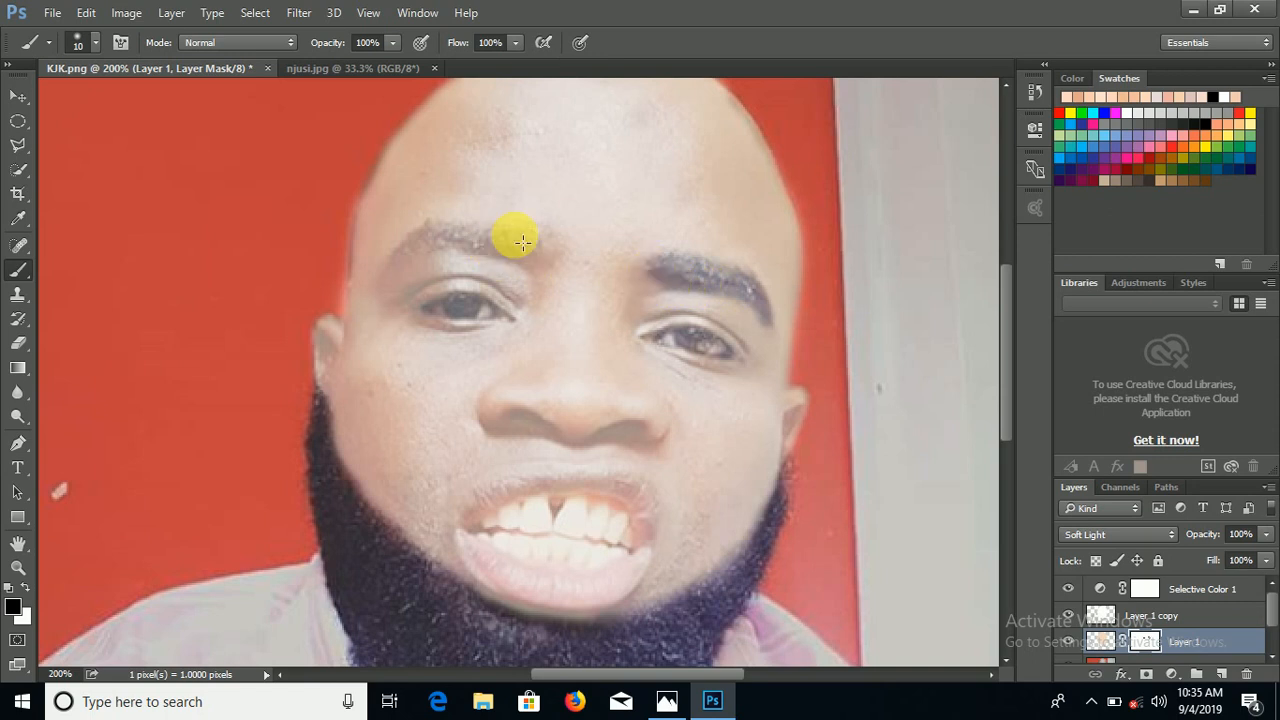
{"action": "mouse_move", "coordinate": [532, 241]}
{"action": "left_mouse_down"}
{"action": "mouse_move", "coordinate": [543, 272]}
{"action": "mouse_move", "coordinate": [491, 251]}
{"action": "mouse_move", "coordinate": [434, 251]}
{"action": "mouse_move", "coordinate": [389, 271]}
{"action": "mouse_move", "coordinate": [457, 223]}
{"action": "mouse_move", "coordinate": [527, 249]}
{"action": "mouse_move", "coordinate": [451, 240]}
{"action": "mouse_move", "coordinate": [509, 234]}
{"action": "mouse_move", "coordinate": [538, 255]}
{"action": "mouse_move", "coordinate": [527, 254]}
{"action": "left_mouse_up"}
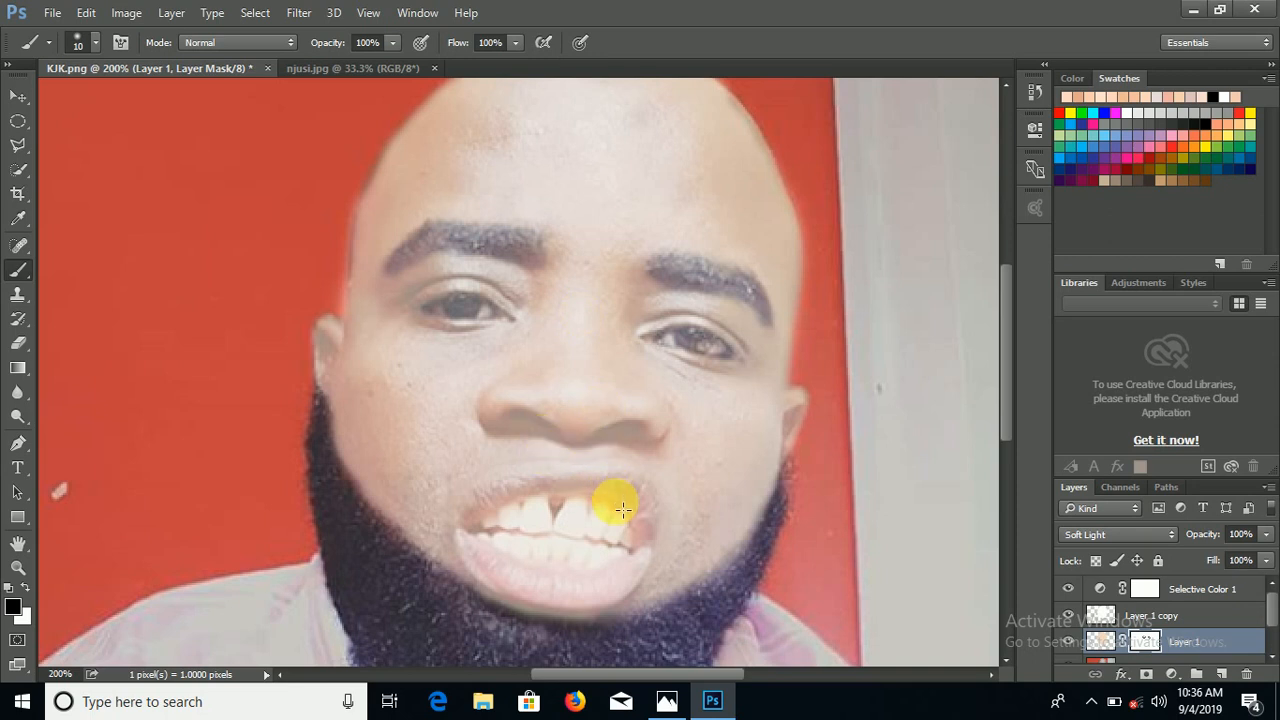
Step: Set the brush to 58% opacity and 66% flow and paint Layer 1's mask over the lips
{"action": "left_click", "coordinate": [394, 42]}
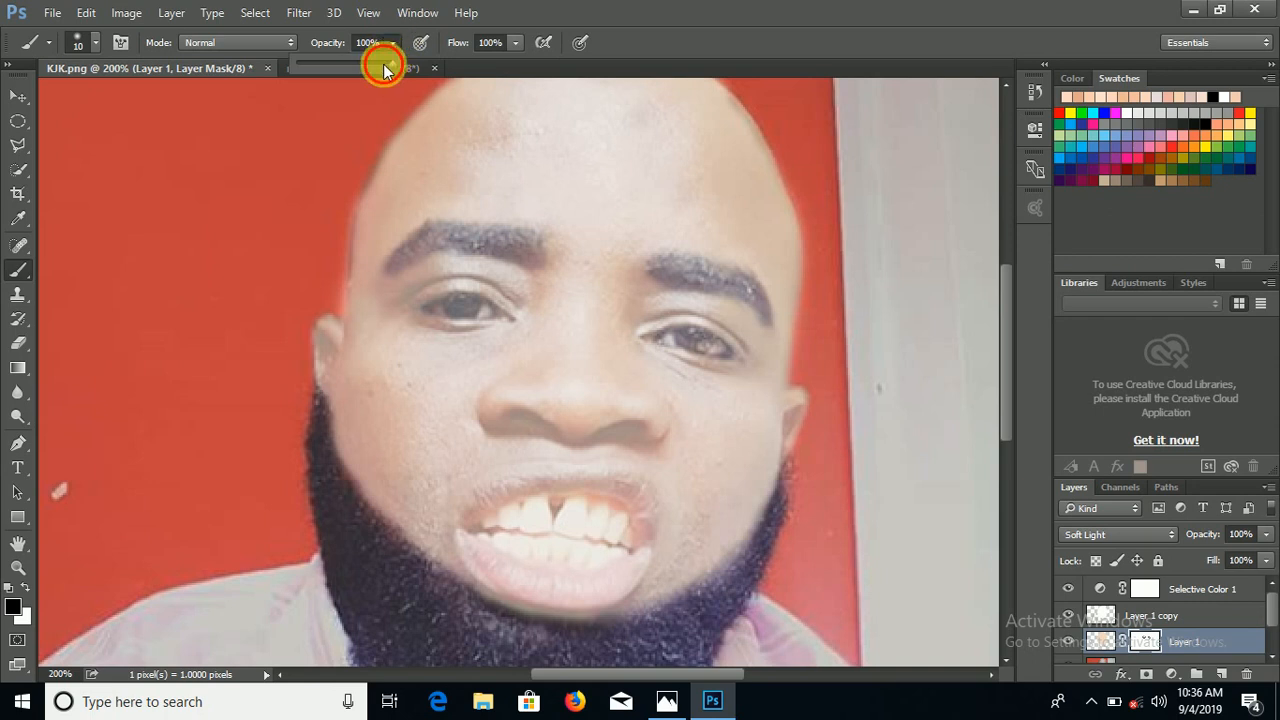
{"action": "mouse_move", "coordinate": [369, 65]}
{"action": "left_mouse_down"}
{"action": "mouse_move", "coordinate": [395, 65]}
{"action": "mouse_move", "coordinate": [352, 63]}
{"action": "left_mouse_up"}
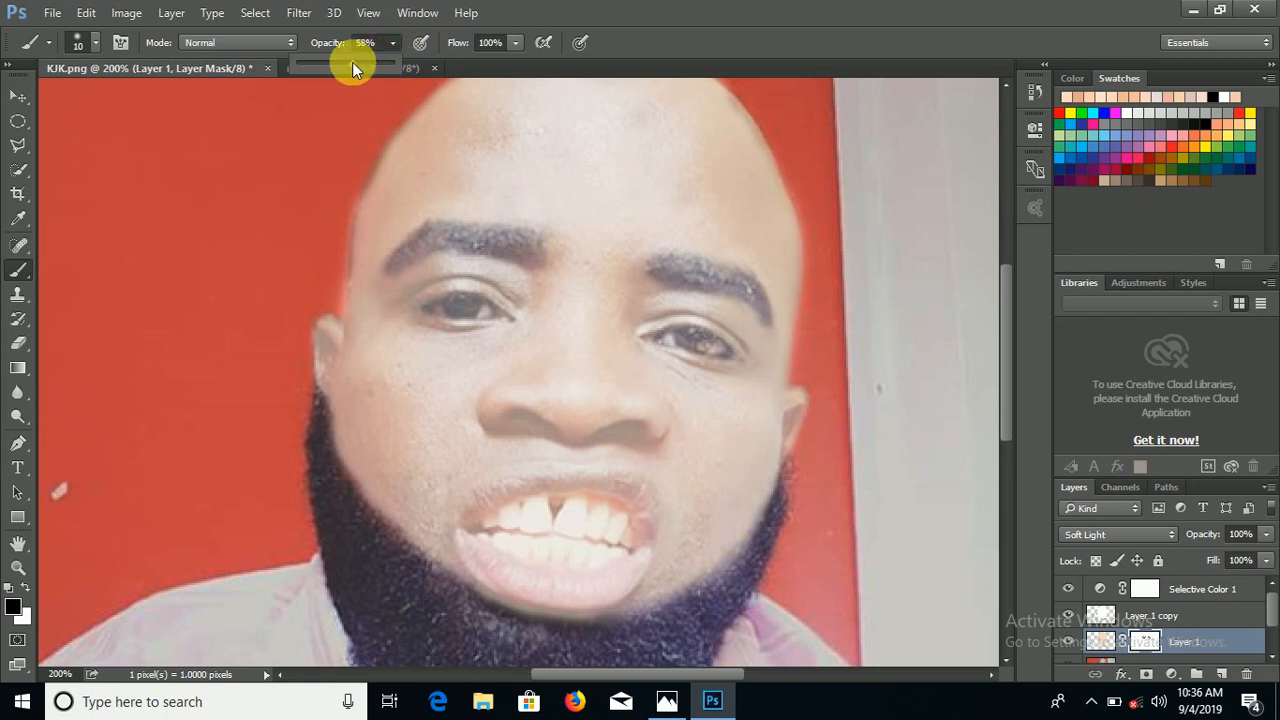
{"action": "left_click", "coordinate": [513, 44]}
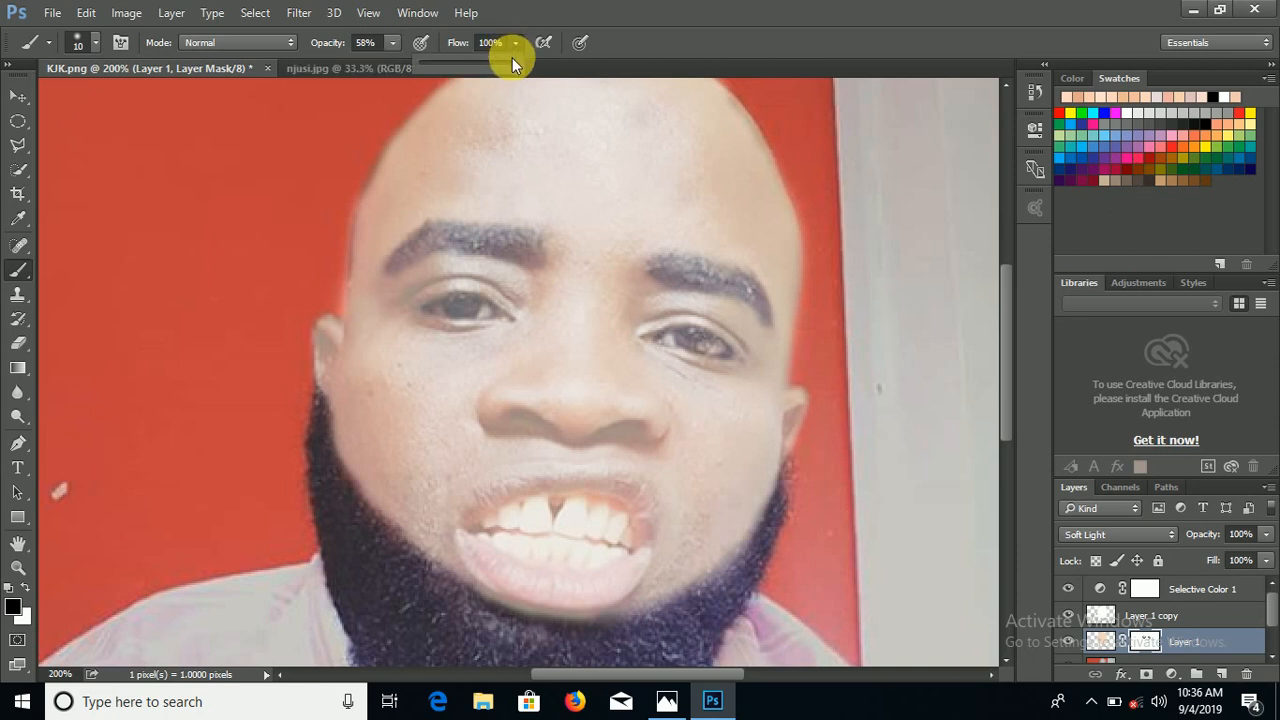
{"action": "left_click_drag", "start_coordinate": [489, 70], "coordinate": [483, 64]}
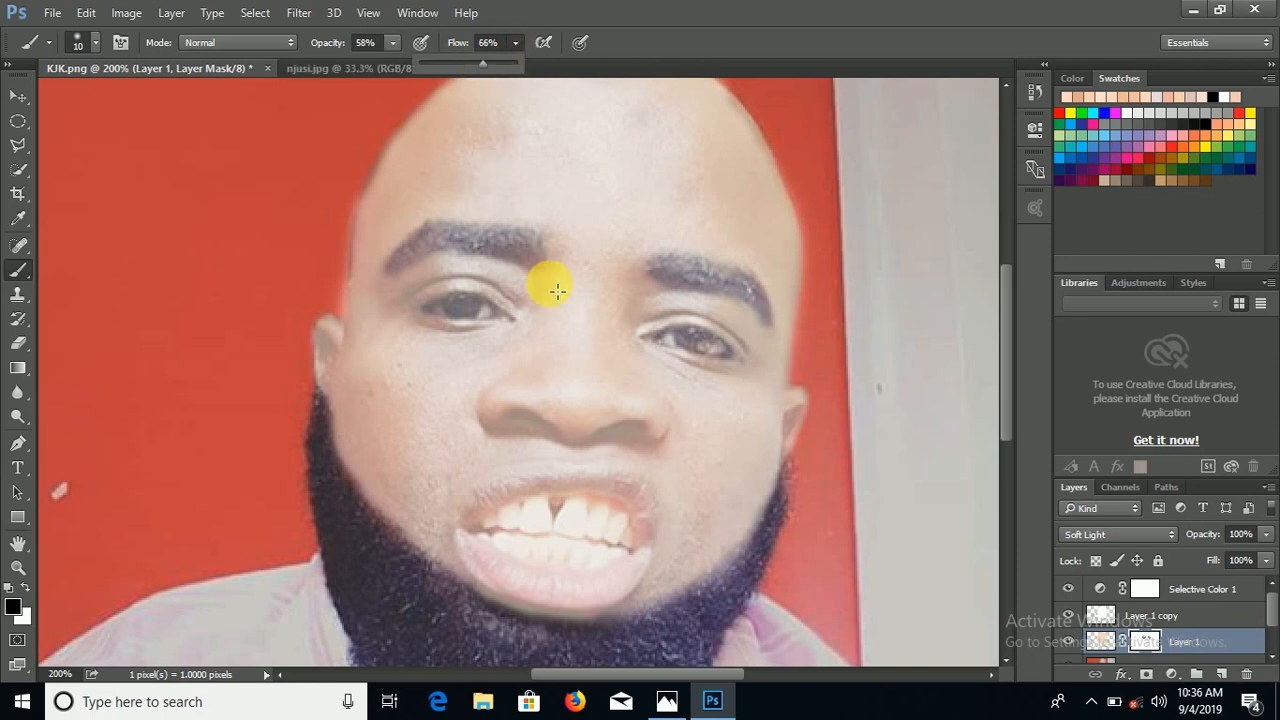
{"action": "left_click", "coordinate": [598, 518]}
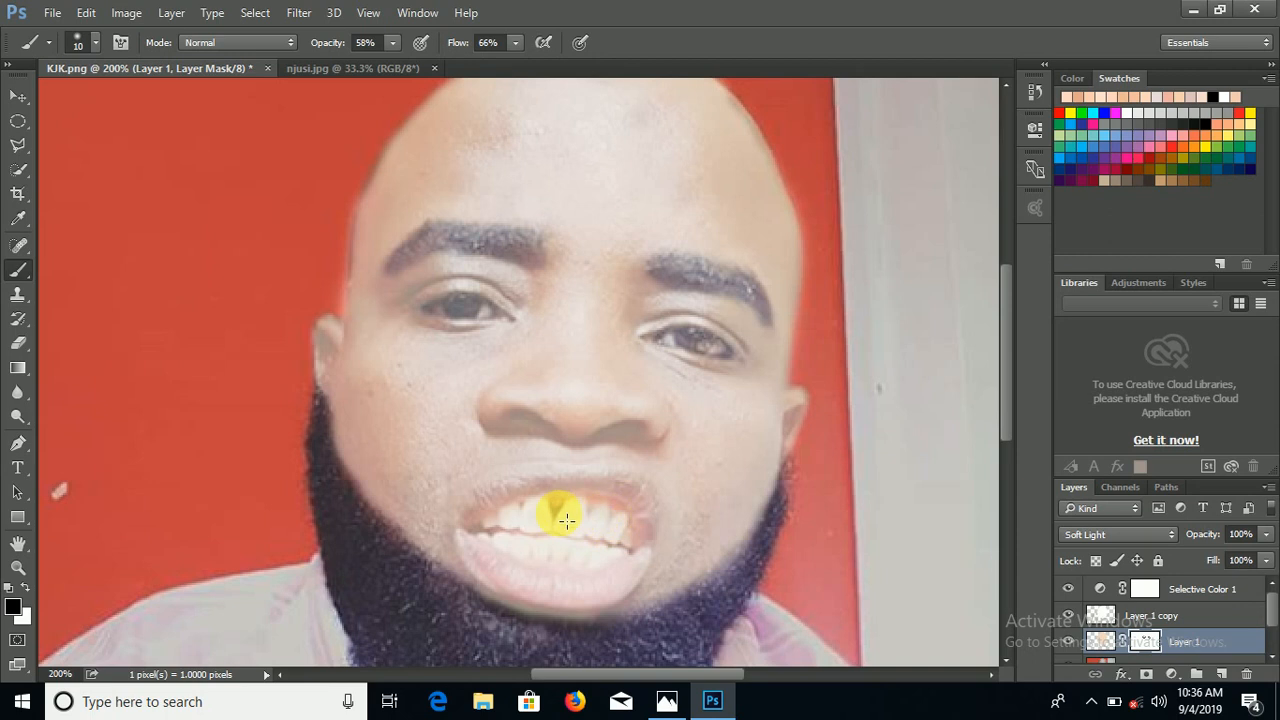
{"action": "mouse_move", "coordinate": [614, 501]}
{"action": "left_mouse_down"}
{"action": "mouse_move", "coordinate": [563, 496]}
{"action": "mouse_move", "coordinate": [649, 509]}
{"action": "mouse_move", "coordinate": [543, 487]}
{"action": "mouse_move", "coordinate": [639, 508]}
{"action": "mouse_move", "coordinate": [648, 547]}
{"action": "mouse_move", "coordinate": [643, 494]}
{"action": "mouse_move", "coordinate": [653, 561]}
{"action": "mouse_move", "coordinate": [581, 594]}
{"action": "mouse_move", "coordinate": [533, 590]}
{"action": "mouse_move", "coordinate": [575, 599]}
{"action": "mouse_move", "coordinate": [650, 568]}
{"action": "mouse_move", "coordinate": [619, 602]}
{"action": "mouse_move", "coordinate": [576, 623]}
{"action": "mouse_move", "coordinate": [482, 576]}
{"action": "mouse_move", "coordinate": [471, 542]}
{"action": "mouse_move", "coordinate": [513, 588]}
{"action": "mouse_move", "coordinate": [568, 605]}
{"action": "mouse_move", "coordinate": [483, 566]}
{"action": "mouse_move", "coordinate": [473, 513]}
{"action": "mouse_move", "coordinate": [568, 487]}
{"action": "mouse_move", "coordinate": [514, 496]}
{"action": "mouse_move", "coordinate": [479, 522]}
{"action": "mouse_move", "coordinate": [553, 493]}
{"action": "mouse_move", "coordinate": [641, 506]}
{"action": "mouse_move", "coordinate": [647, 520]}
{"action": "mouse_move", "coordinate": [600, 496]}
{"action": "left_mouse_up"}
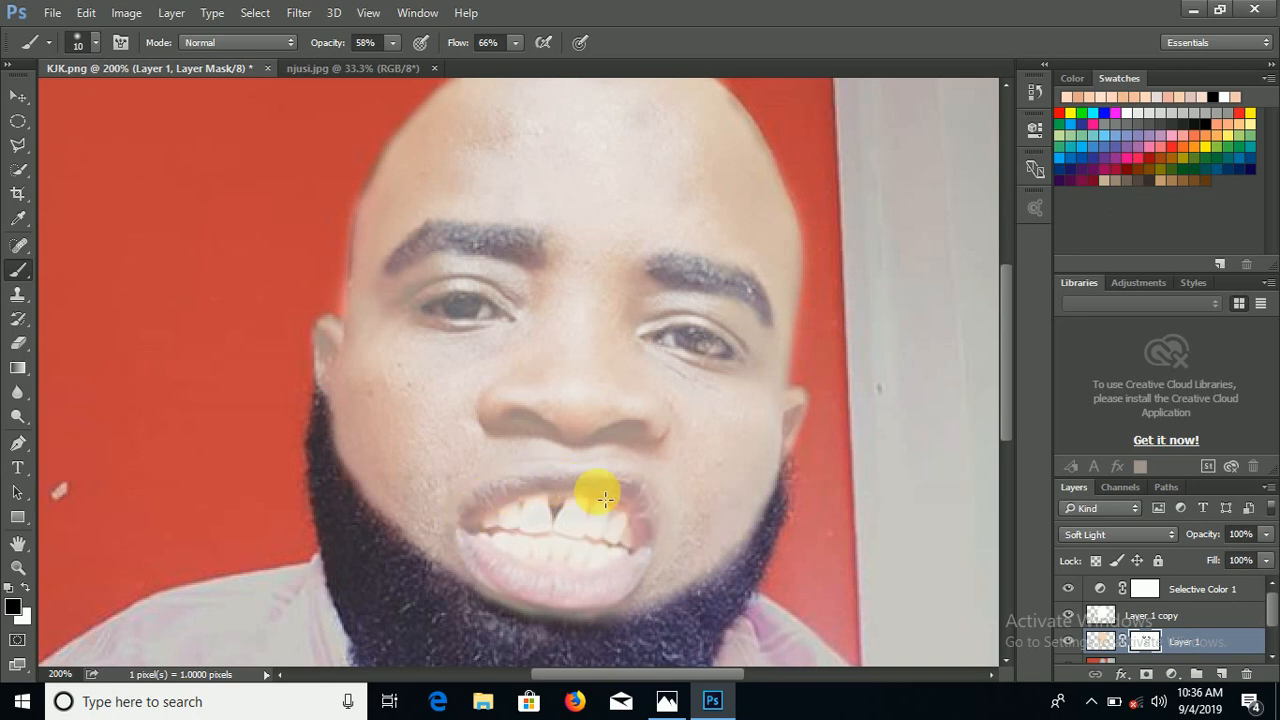
Step: Set brush opacity and flow to 100% and paint Layer 1's mask over the upper and lower teeth
{"action": "left_click", "coordinate": [390, 43]}
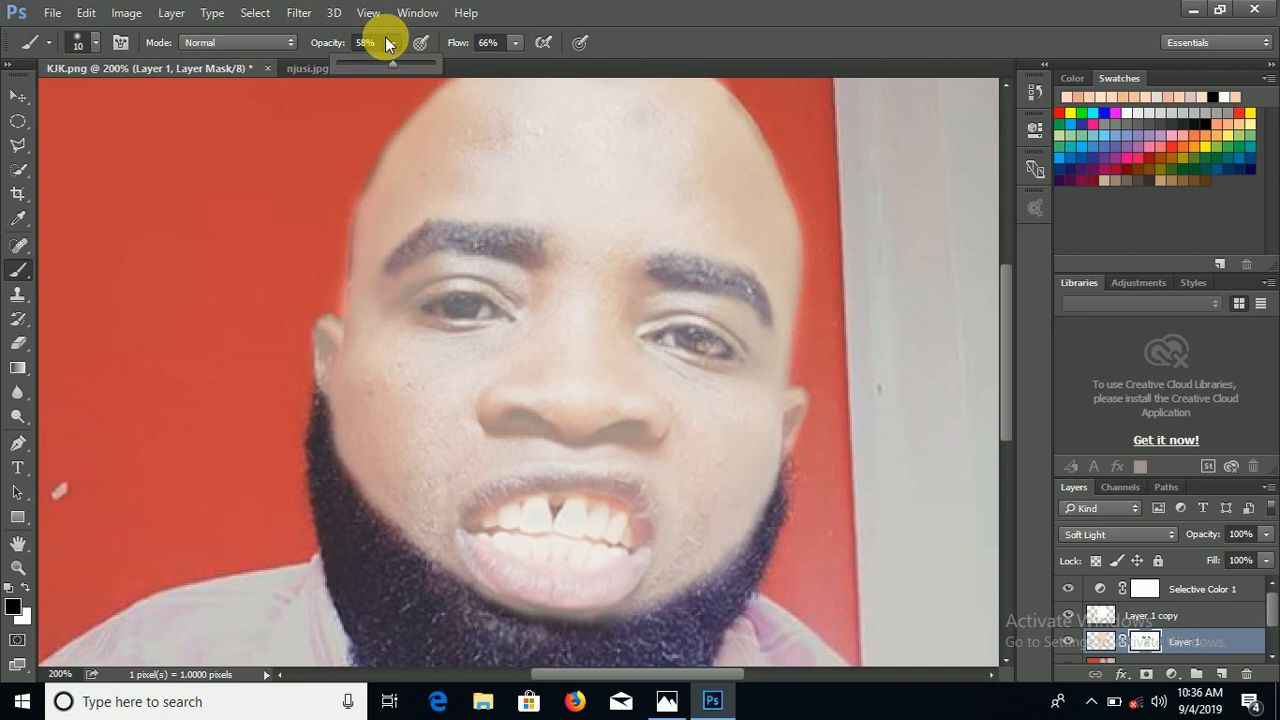
{"action": "left_click", "coordinate": [516, 43]}
{"action": "left_click_drag", "start_coordinate": [516, 68], "coordinate": [600, 57]}
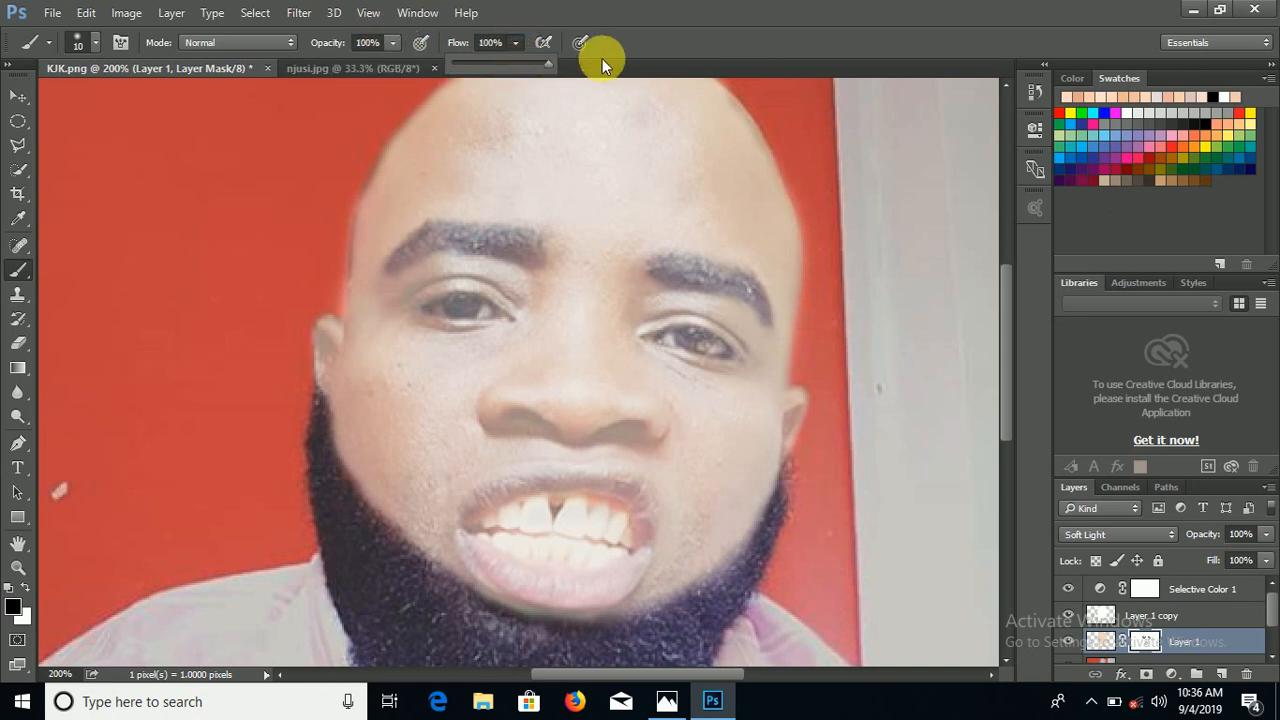
{"action": "mouse_move", "coordinate": [565, 517]}
{"action": "left_mouse_down"}
{"action": "mouse_move", "coordinate": [615, 538]}
{"action": "mouse_move", "coordinate": [541, 509]}
{"action": "mouse_move", "coordinate": [506, 525]}
{"action": "mouse_move", "coordinate": [517, 543]}
{"action": "mouse_move", "coordinate": [603, 556]}
{"action": "left_mouse_up"}
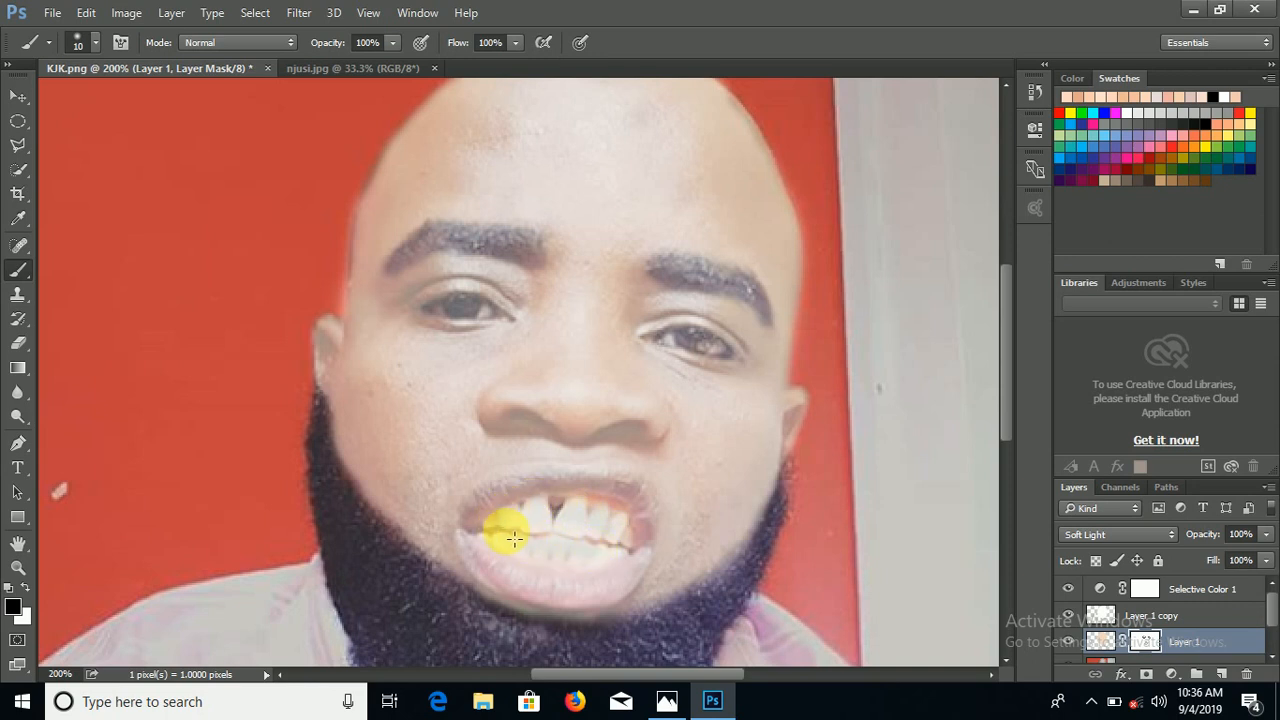
{"action": "mouse_move", "coordinate": [513, 539]}
{"action": "left_mouse_down"}
{"action": "mouse_move", "coordinate": [555, 558]}
{"action": "mouse_move", "coordinate": [622, 555]}
{"action": "mouse_move", "coordinate": [622, 519]}
{"action": "mouse_move", "coordinate": [623, 564]}
{"action": "mouse_move", "coordinate": [520, 567]}
{"action": "mouse_move", "coordinate": [497, 517]}
{"action": "mouse_move", "coordinate": [577, 494]}
{"action": "mouse_move", "coordinate": [619, 512]}
{"action": "mouse_move", "coordinate": [646, 566]}
{"action": "mouse_move", "coordinate": [608, 599]}
{"action": "mouse_move", "coordinate": [546, 609]}
{"action": "mouse_move", "coordinate": [471, 545]}
{"action": "mouse_move", "coordinate": [531, 589]}
{"action": "left_mouse_up"}
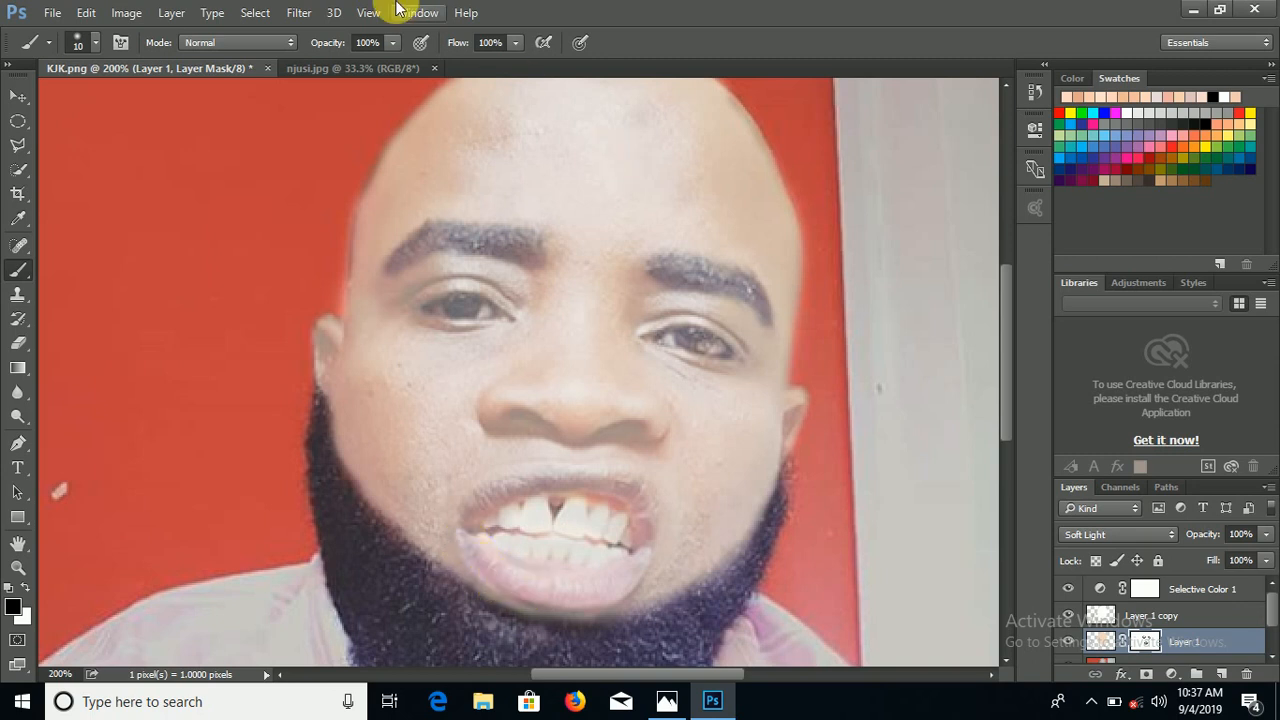
Step: Set the brush to 38% opacity and 40% flow and lightly paint Layer 1's mask around the nostrils and both ears
{"action": "left_click", "coordinate": [515, 42]}
{"action": "left_click_drag", "start_coordinate": [503, 63], "coordinate": [460, 64]}
{"action": "left_click", "coordinate": [390, 43]}
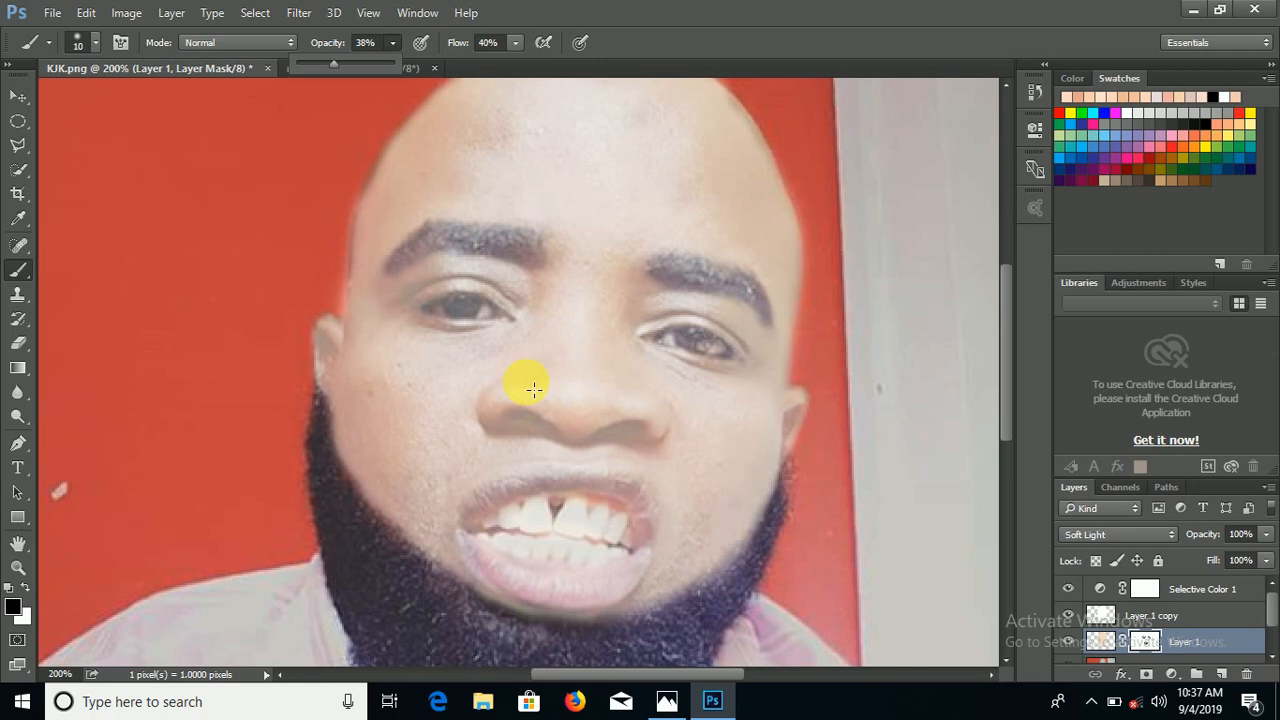
{"action": "left_click", "coordinate": [535, 421]}
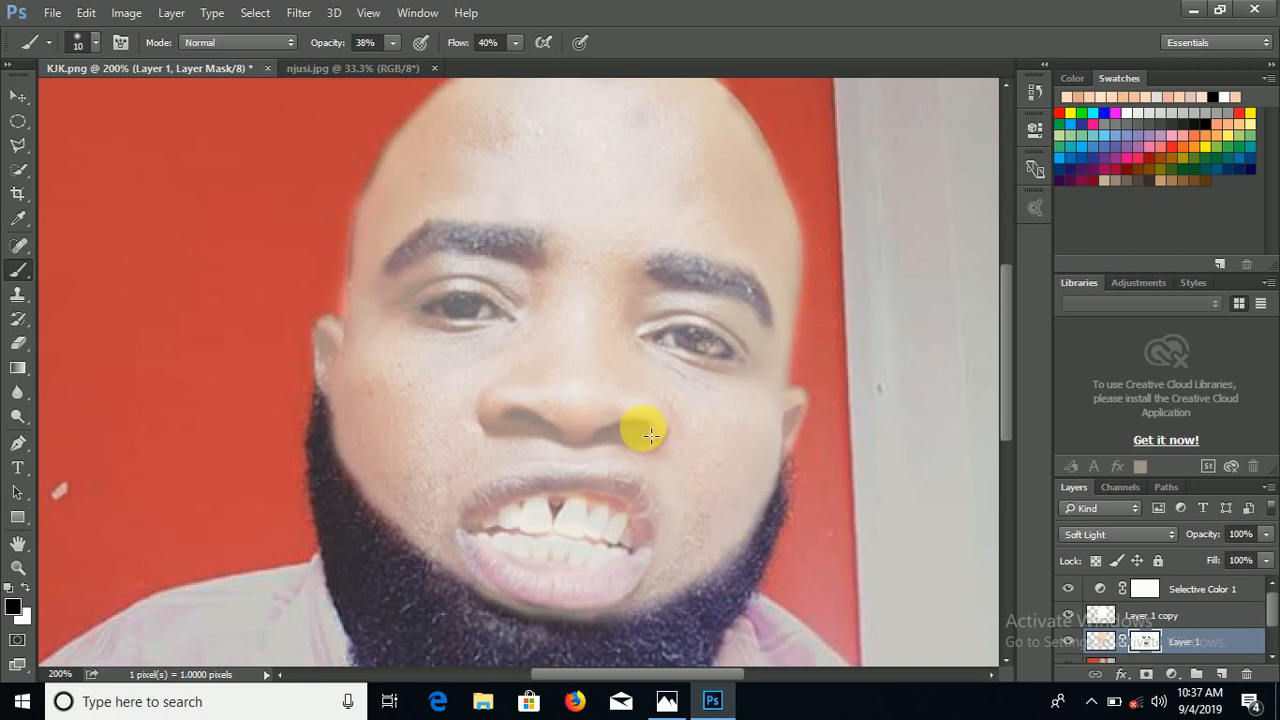
{"action": "mouse_move", "coordinate": [804, 417]}
{"action": "left_mouse_down"}
{"action": "mouse_move", "coordinate": [780, 423]}
{"action": "mouse_move", "coordinate": [786, 443]}
{"action": "mouse_move", "coordinate": [794, 417]}
{"action": "left_mouse_up"}
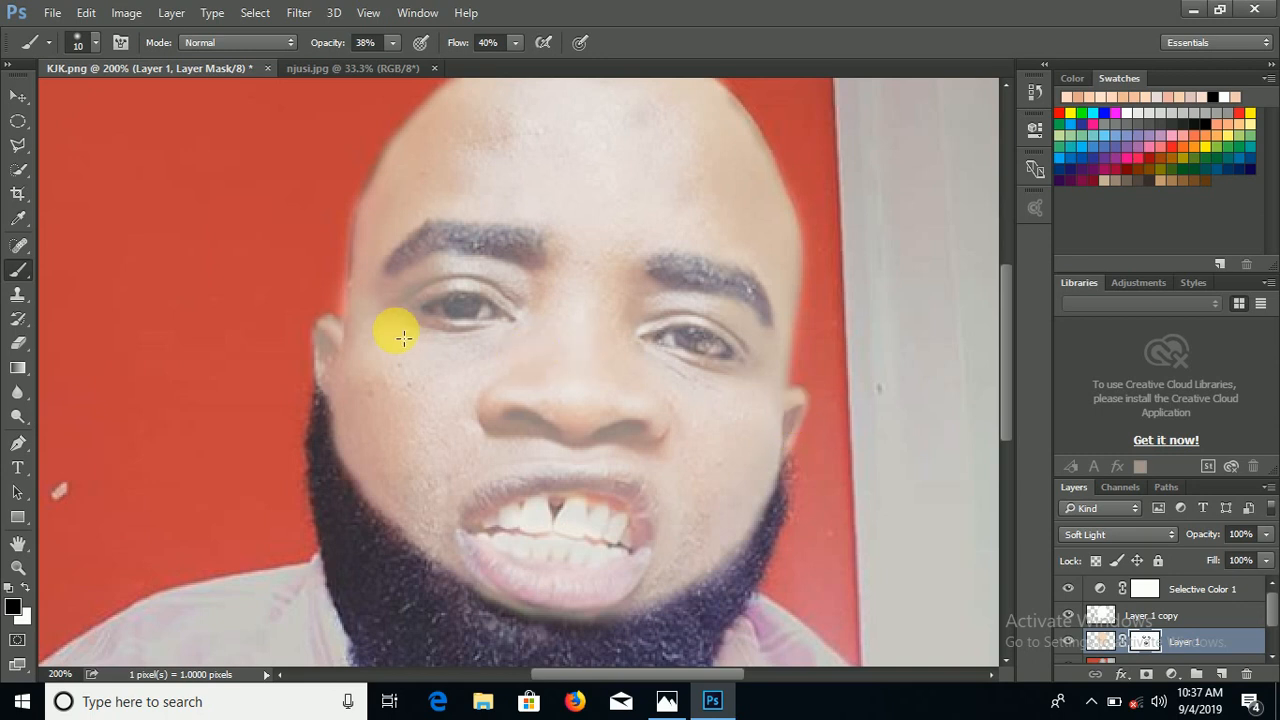
{"action": "mouse_move", "coordinate": [317, 346]}
{"action": "left_mouse_down"}
{"action": "mouse_move", "coordinate": [317, 378]}
{"action": "mouse_move", "coordinate": [329, 349]}
{"action": "mouse_move", "coordinate": [335, 381]}
{"action": "left_mouse_up"}
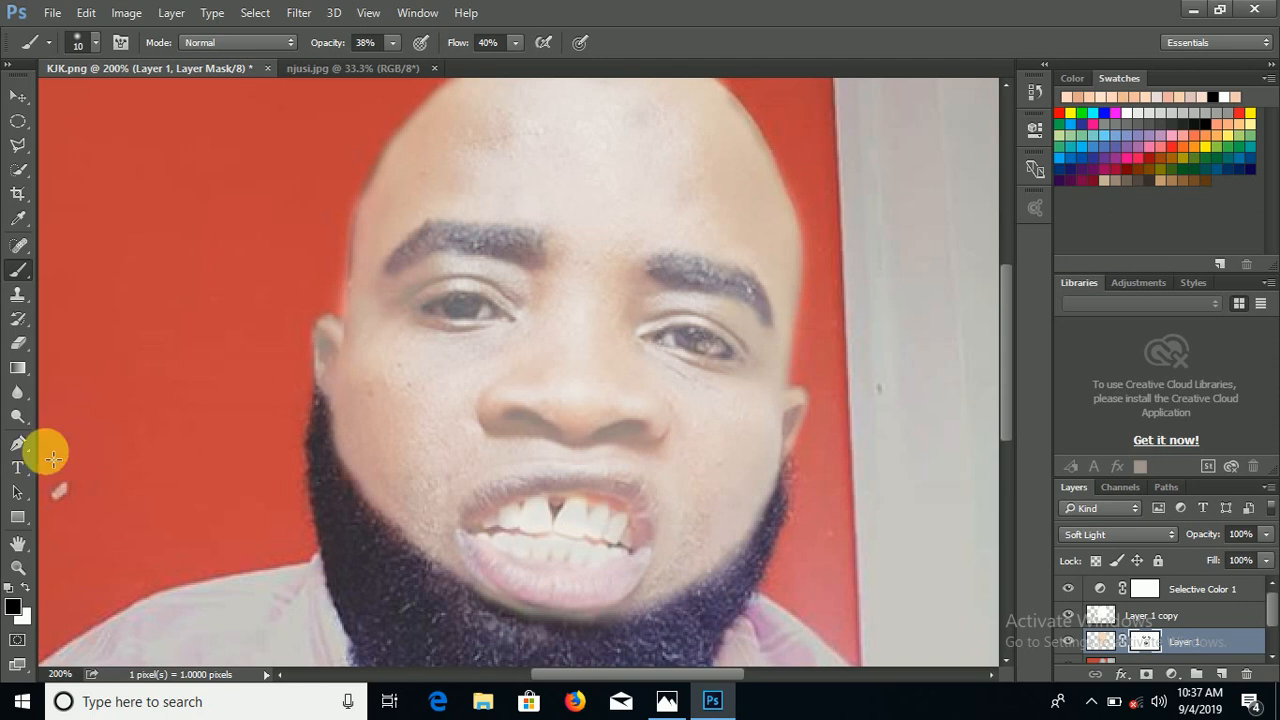
{"action": "left_click", "coordinate": [22, 571]}
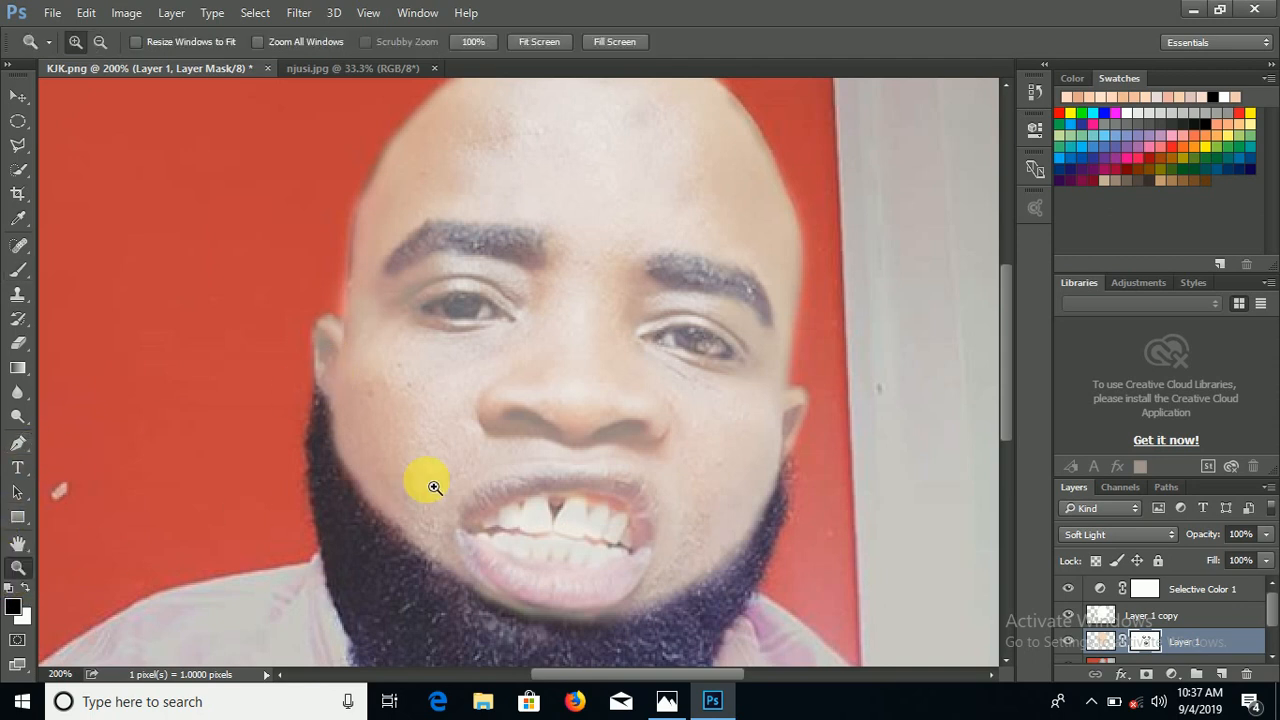
{"action": "left_click", "coordinate": [101, 44]}
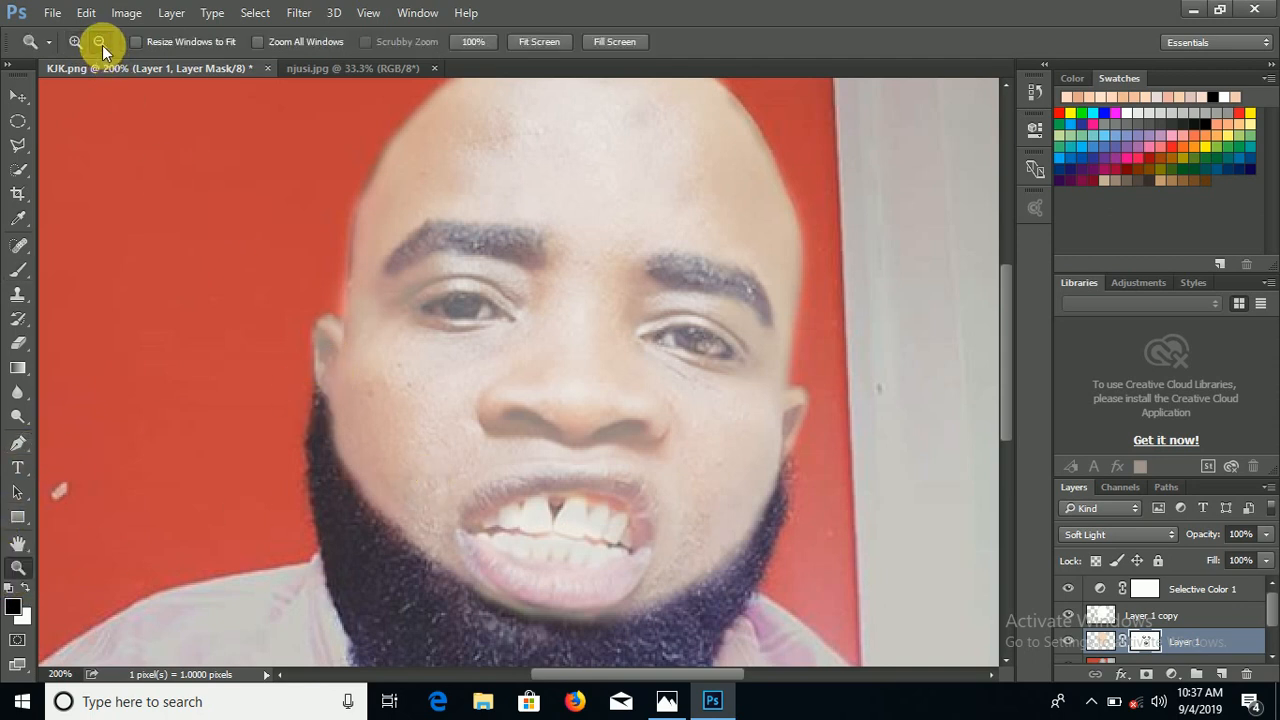
{"action": "left_click", "coordinate": [326, 261]}
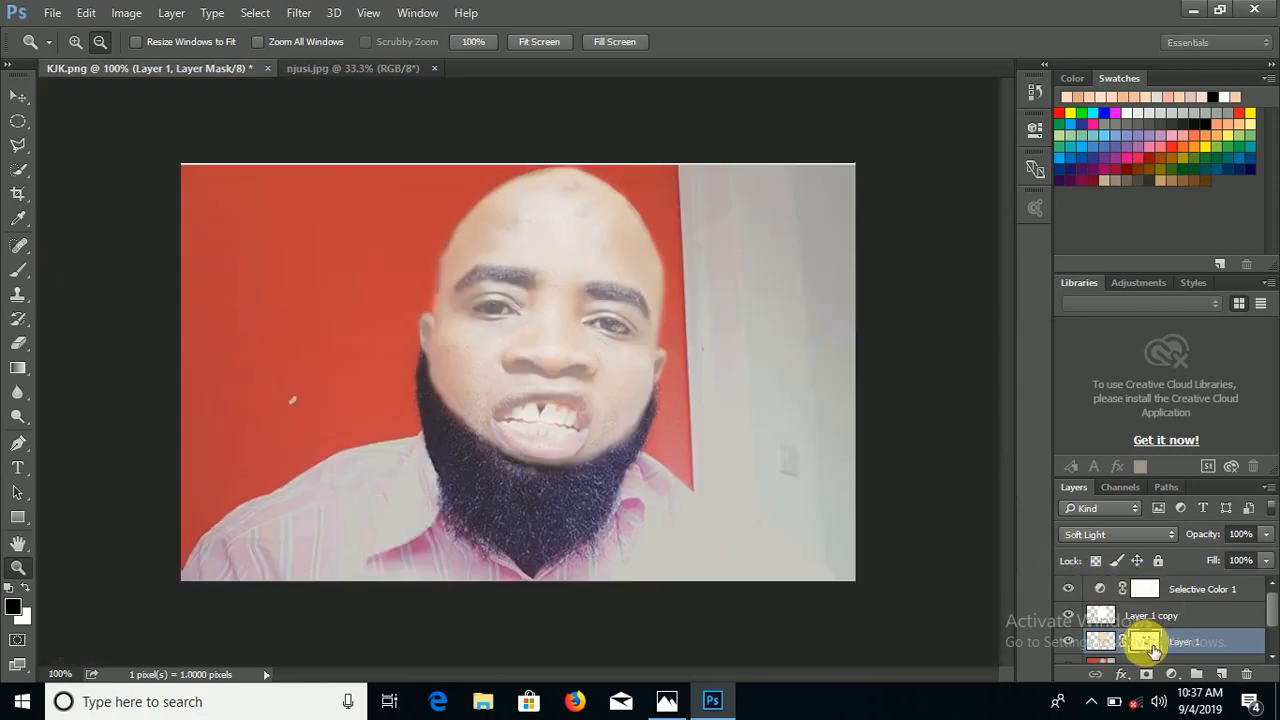
Step: Move the layer mask from Layer 1 onto the Layer 1 copy layer
{"action": "left_click_drag", "start_coordinate": [1153, 650], "coordinate": [1155, 620]}
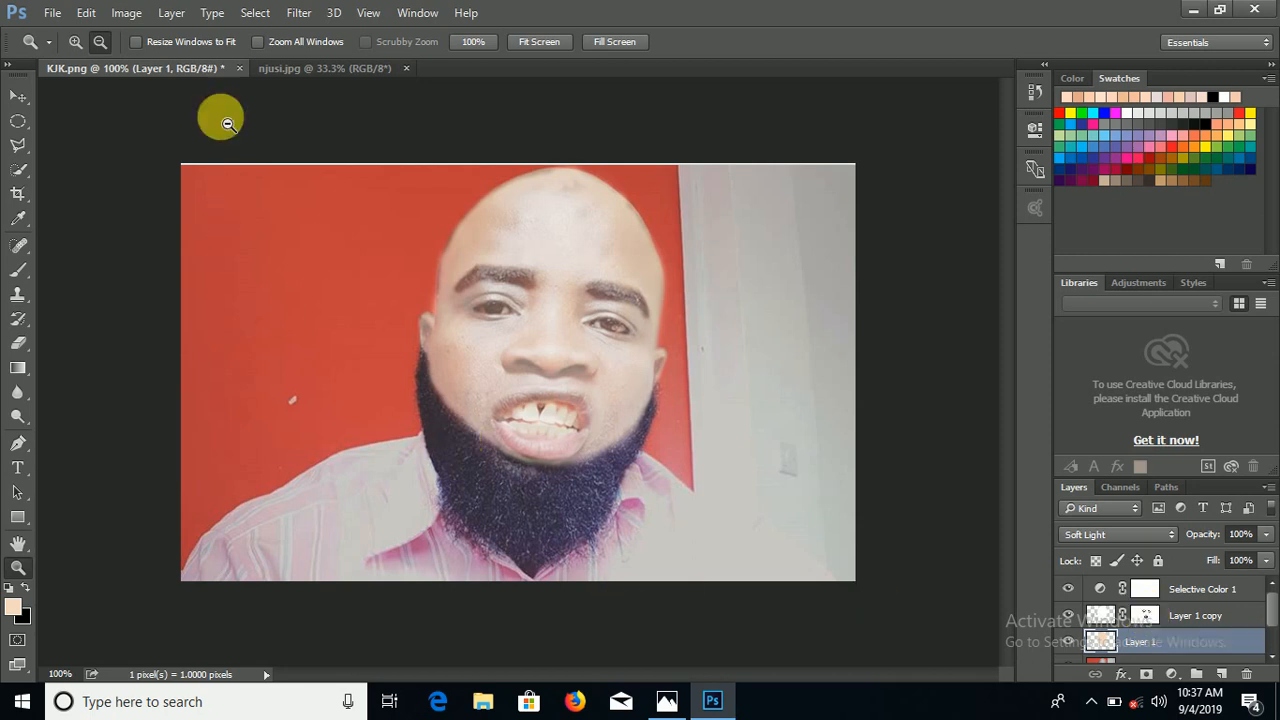
{"action": "left_click", "coordinate": [296, 13]}
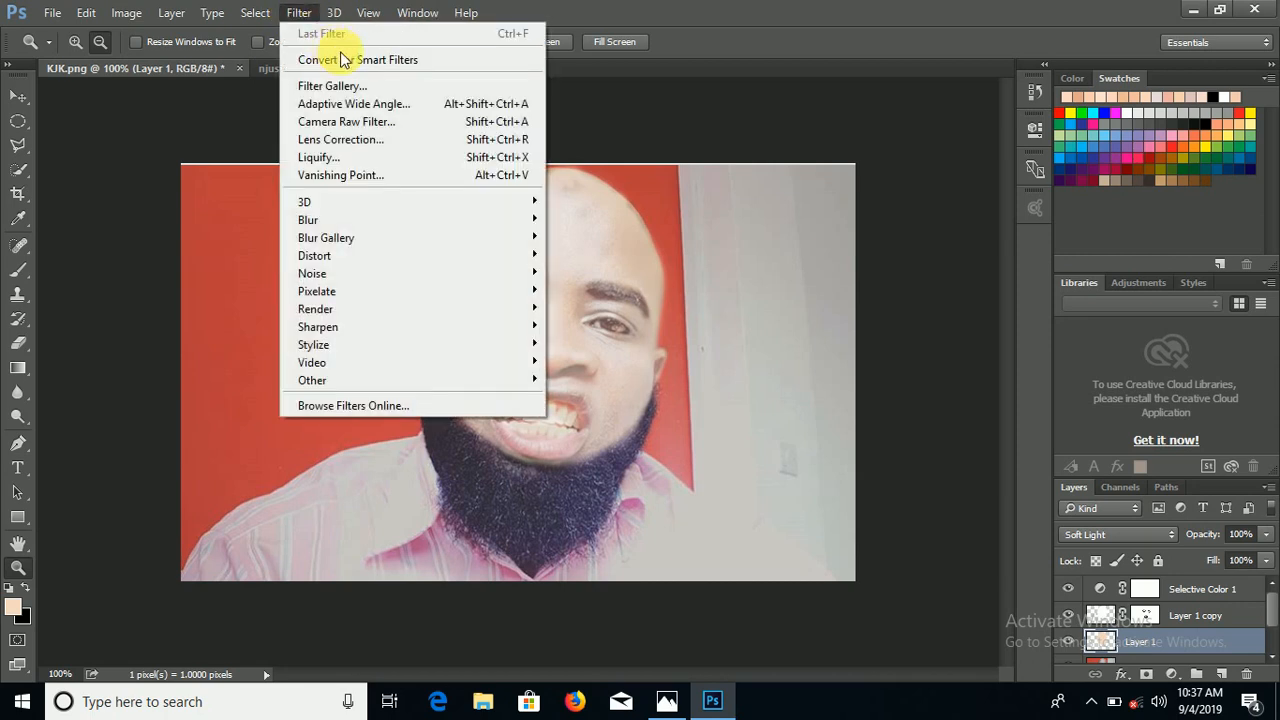
{"action": "left_click", "coordinate": [390, 121]}
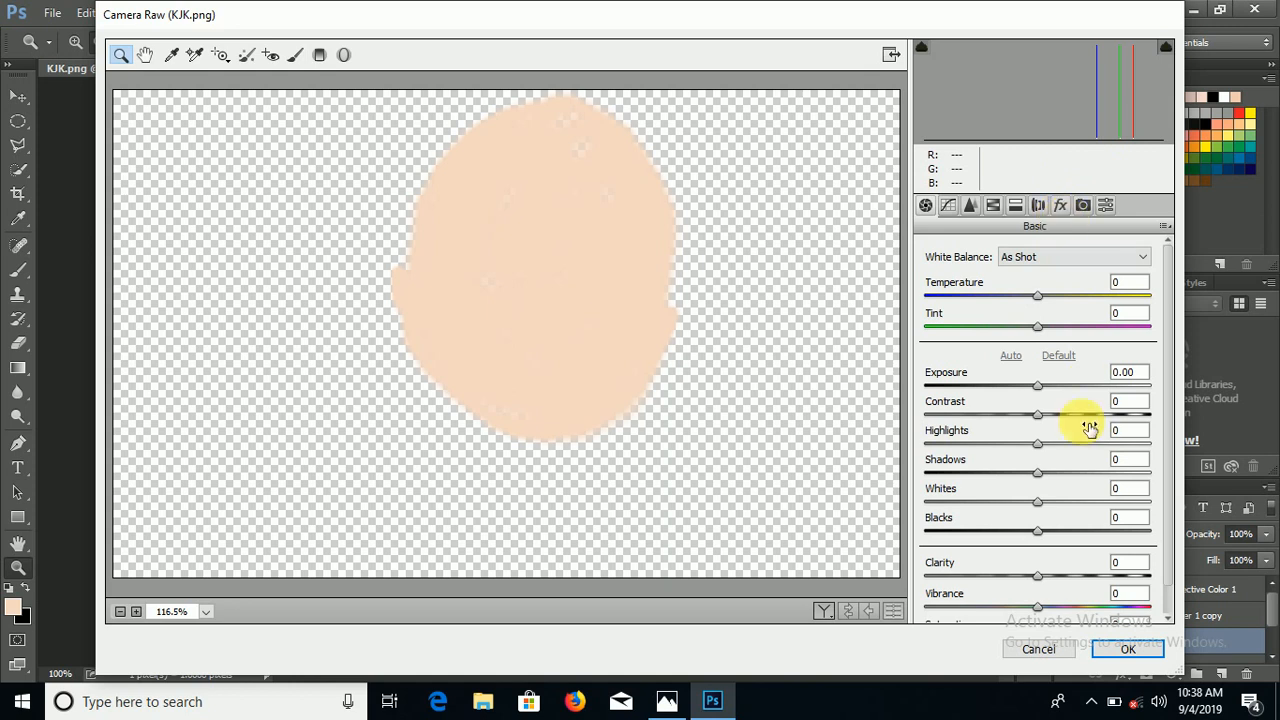
{"action": "left_click", "coordinate": [1046, 652]}
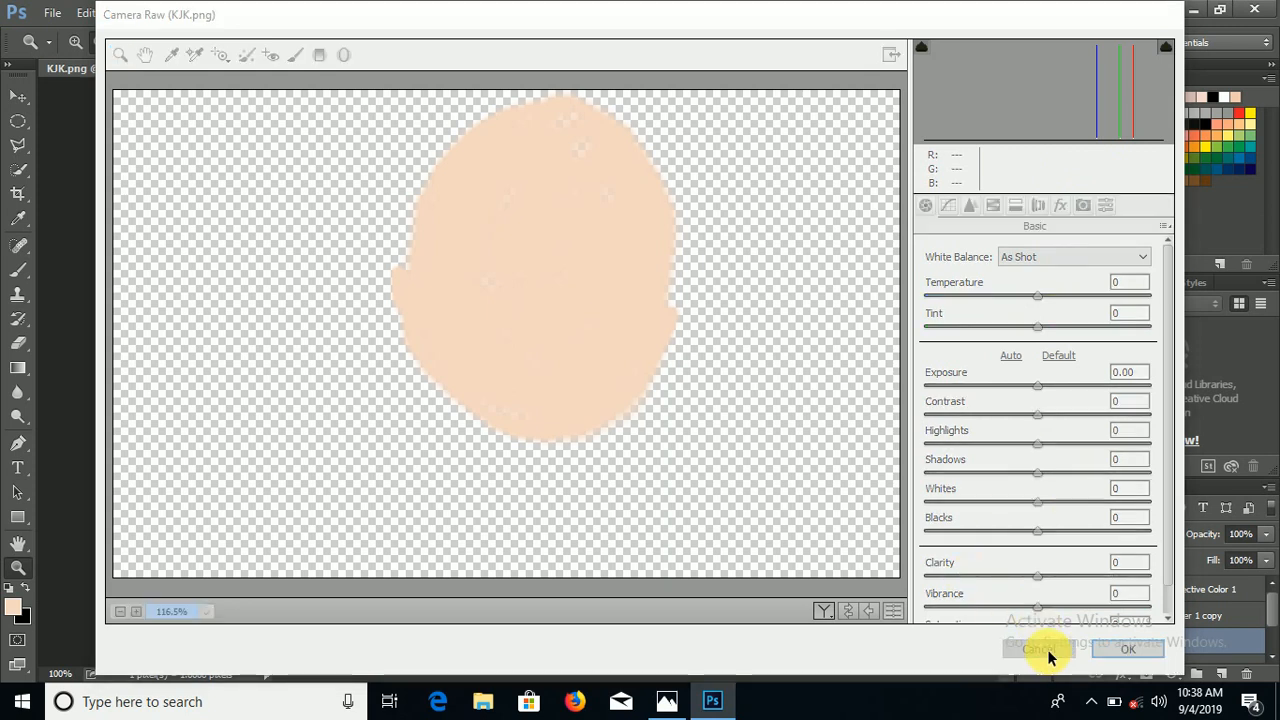
Step: Select all layers from Background copy up to Selective Color 1 and merge them into one layer
{"action": "scroll", "coordinate": [1270, 603], "scroll_direction": "down", "scroll_amount": 2}
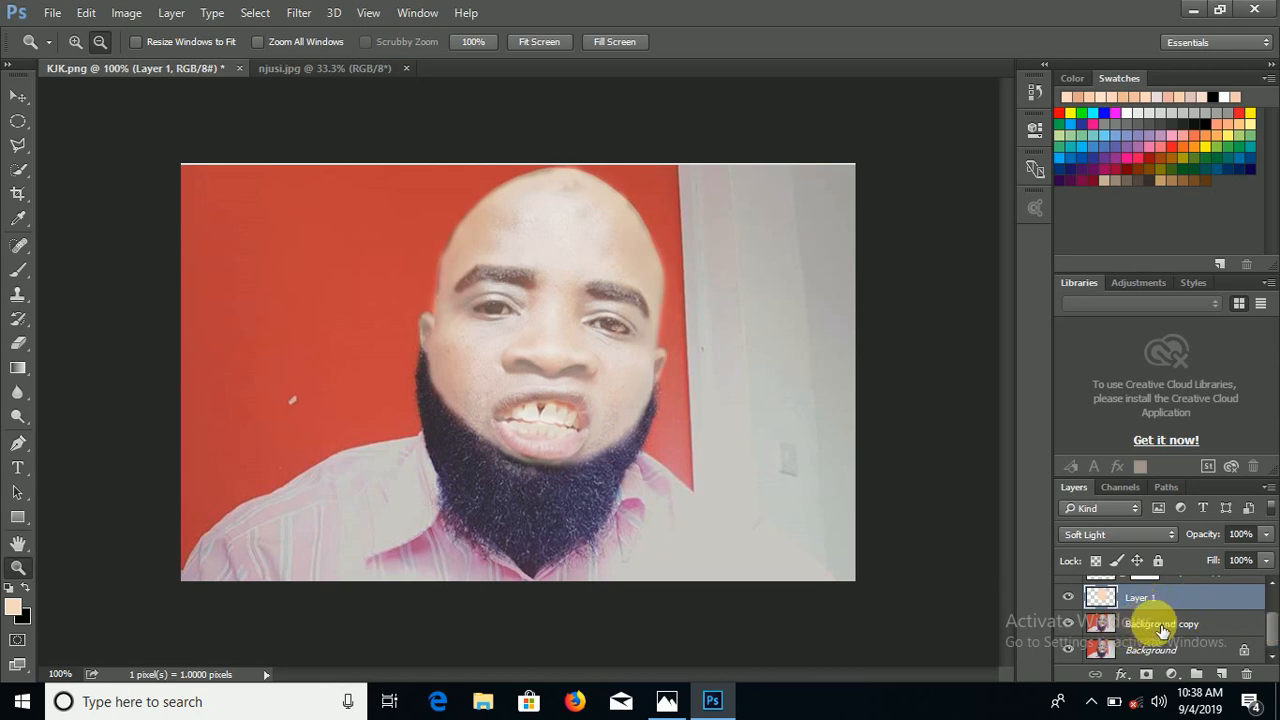
{"action": "left_click", "coordinate": [1163, 626]}
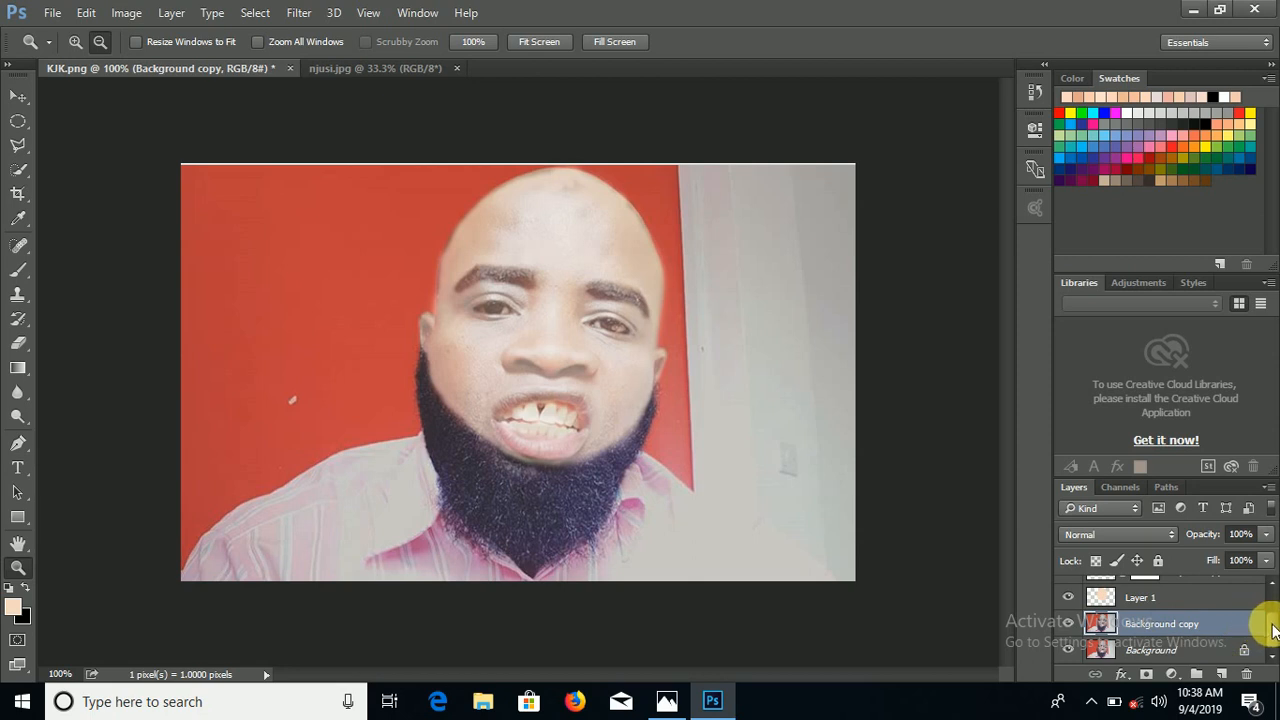
{"action": "left_click_drag", "start_coordinate": [1272, 630], "coordinate": [1273, 600]}
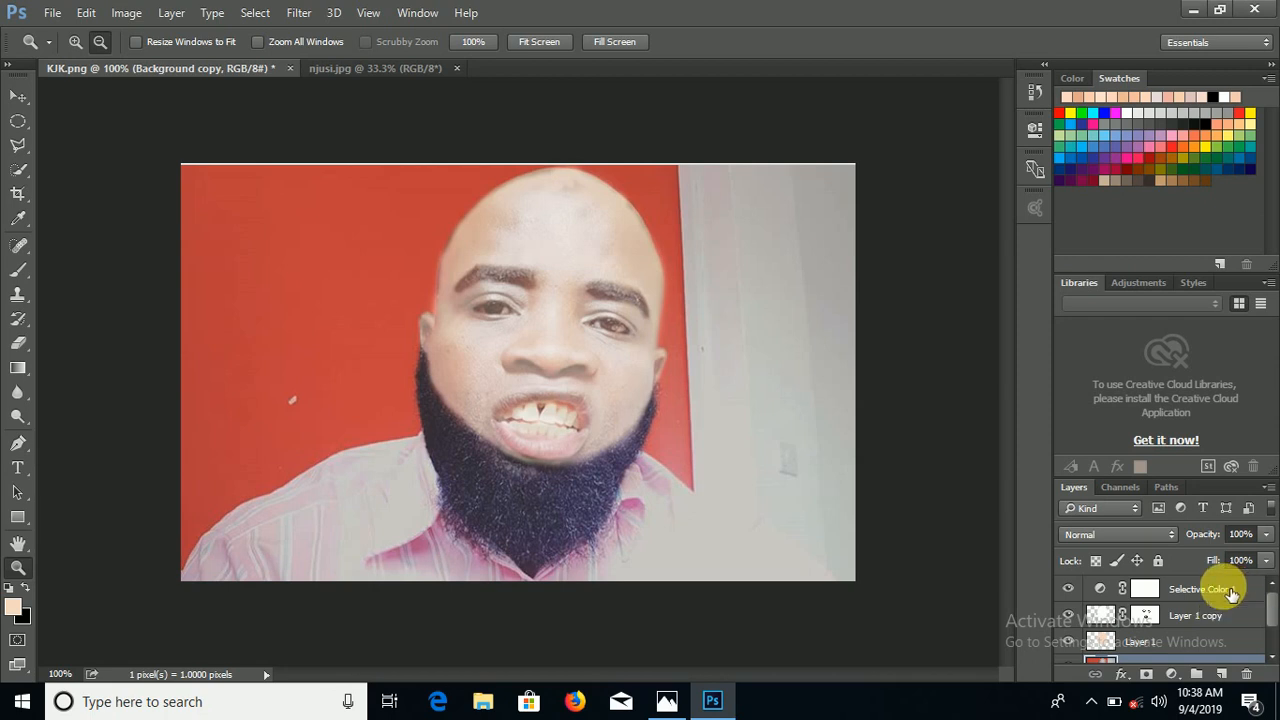
{"action": "left_click", "coordinate": [1231, 590], "text": "shift"}
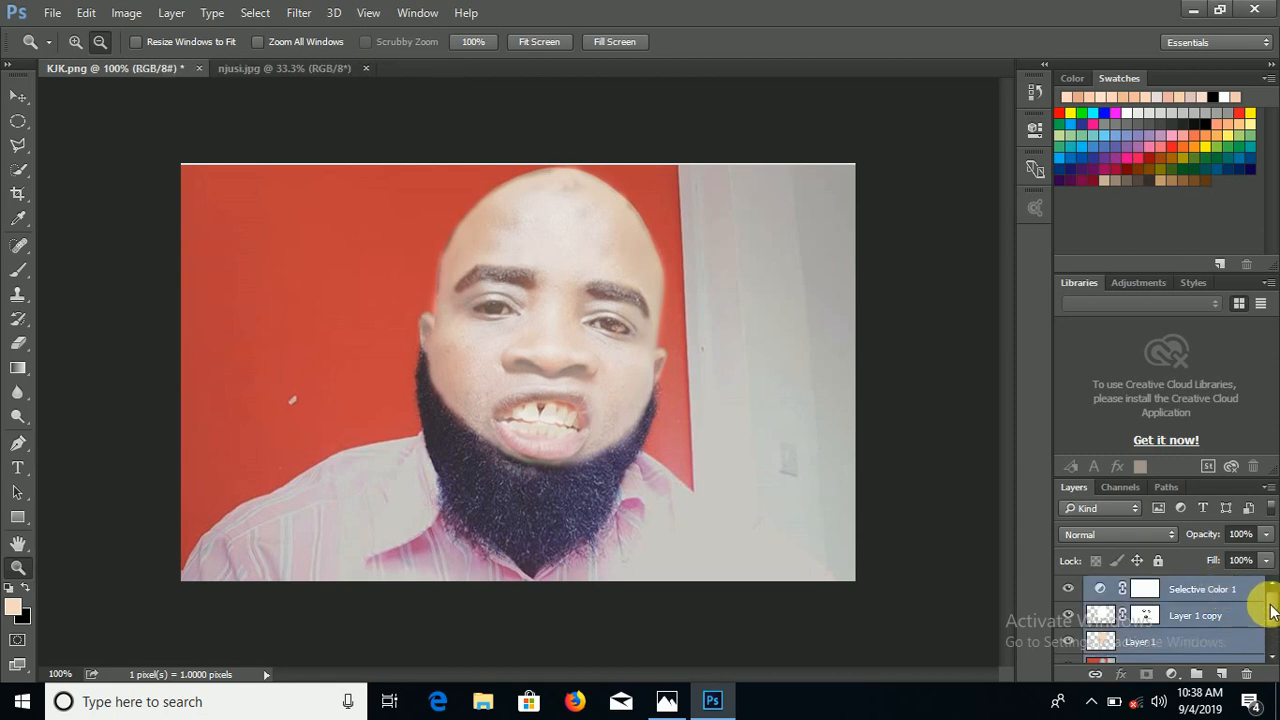
{"action": "mouse_move", "coordinate": [1273, 615]}
{"action": "left_mouse_down"}
{"action": "mouse_move", "coordinate": [1276, 631]}
{"action": "mouse_move", "coordinate": [1269, 597]}
{"action": "left_mouse_up"}
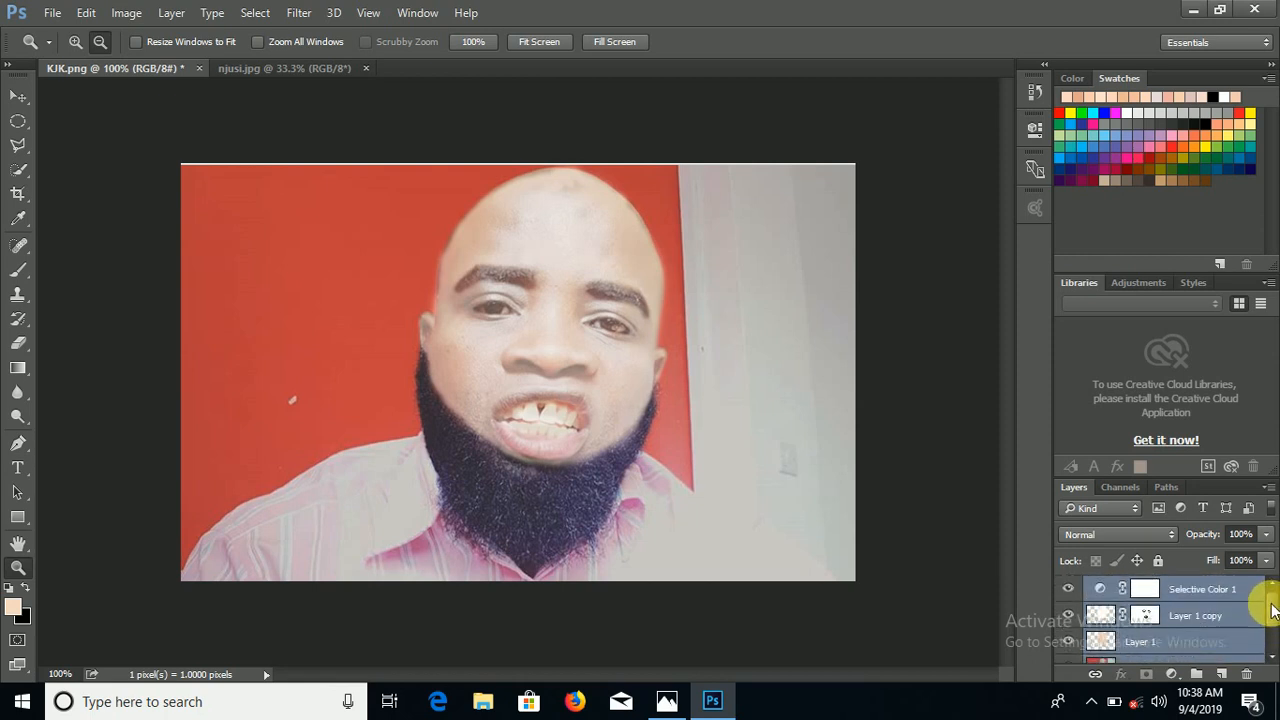
{"action": "right_click", "coordinate": [1190, 626]}
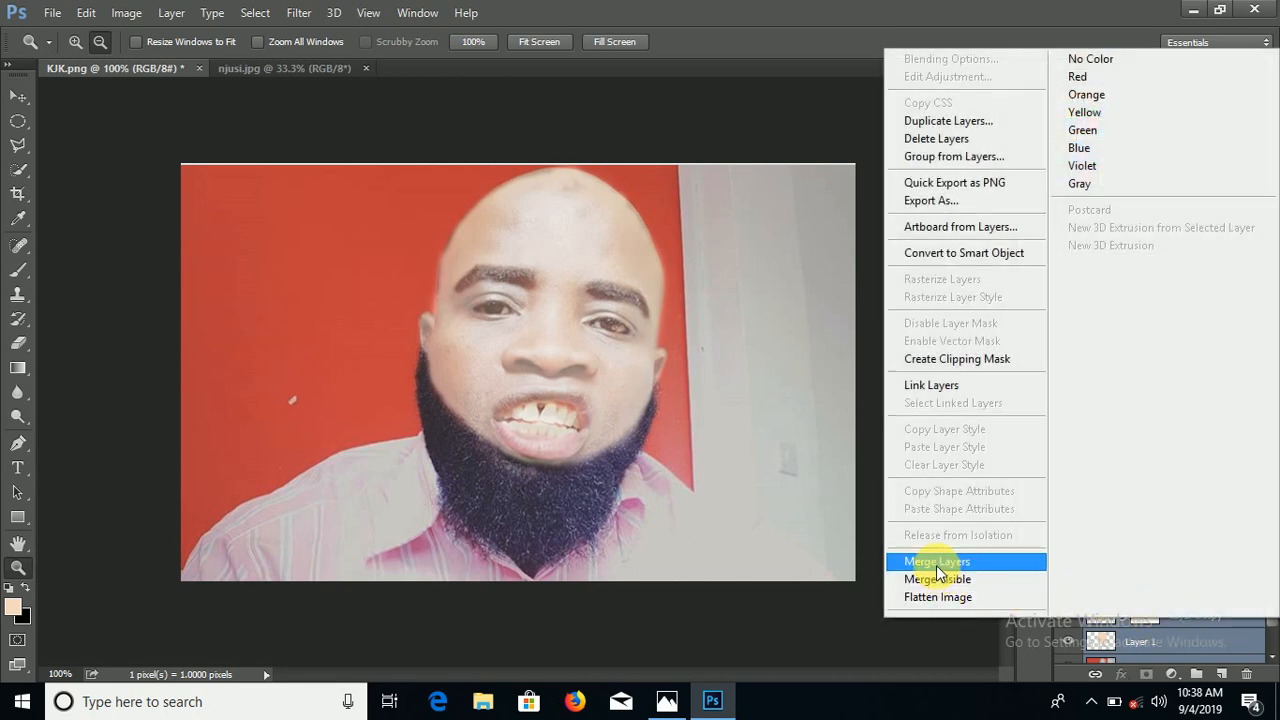
{"action": "left_click", "coordinate": [937, 562]}
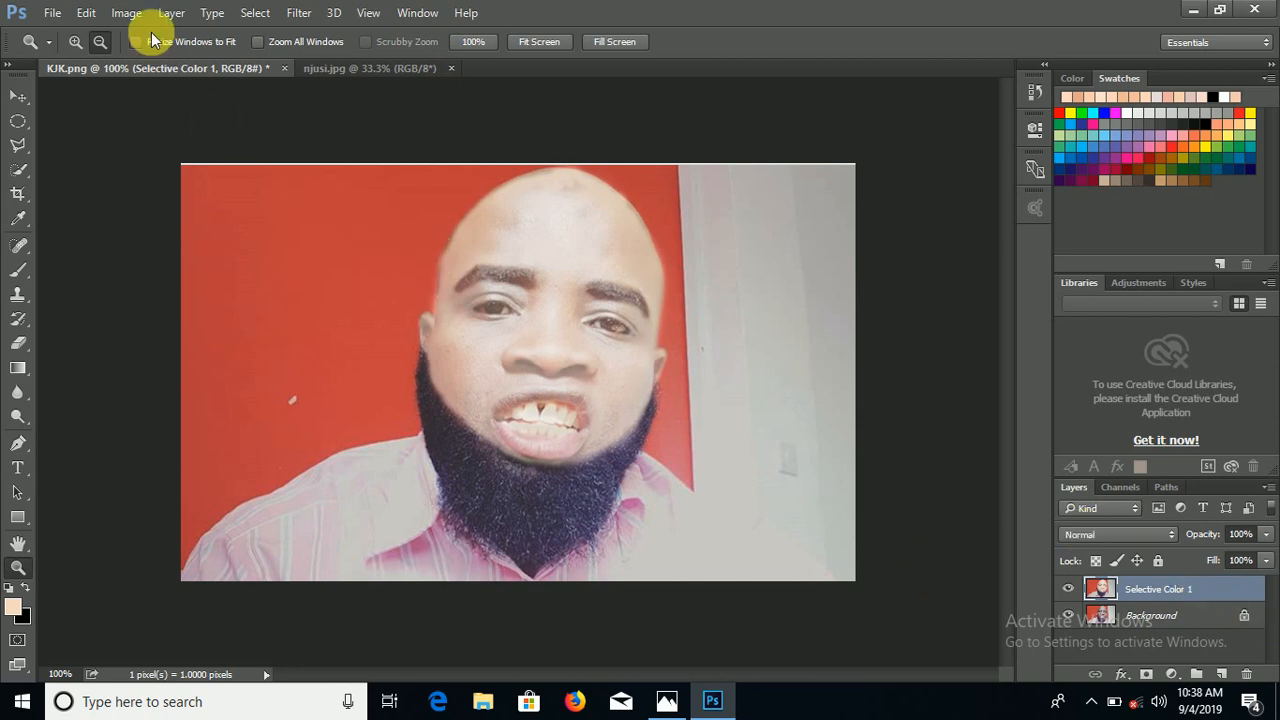
Step: In the Camera Raw filter on the merged layer, set Temperature +9, Tint +4, Exposure -0.20, Contrast +5, Highlights +2, Whites +9 and Blacks -17
{"action": "left_click", "coordinate": [303, 21]}
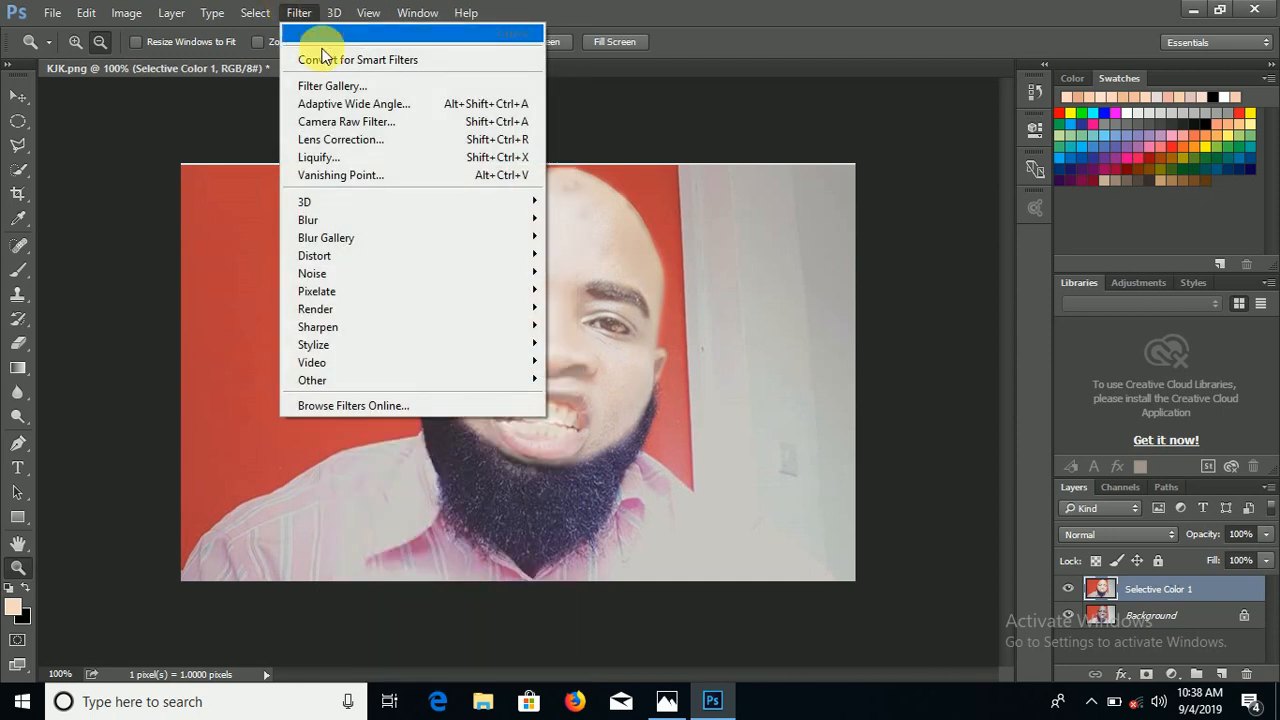
{"action": "left_click", "coordinate": [377, 121]}
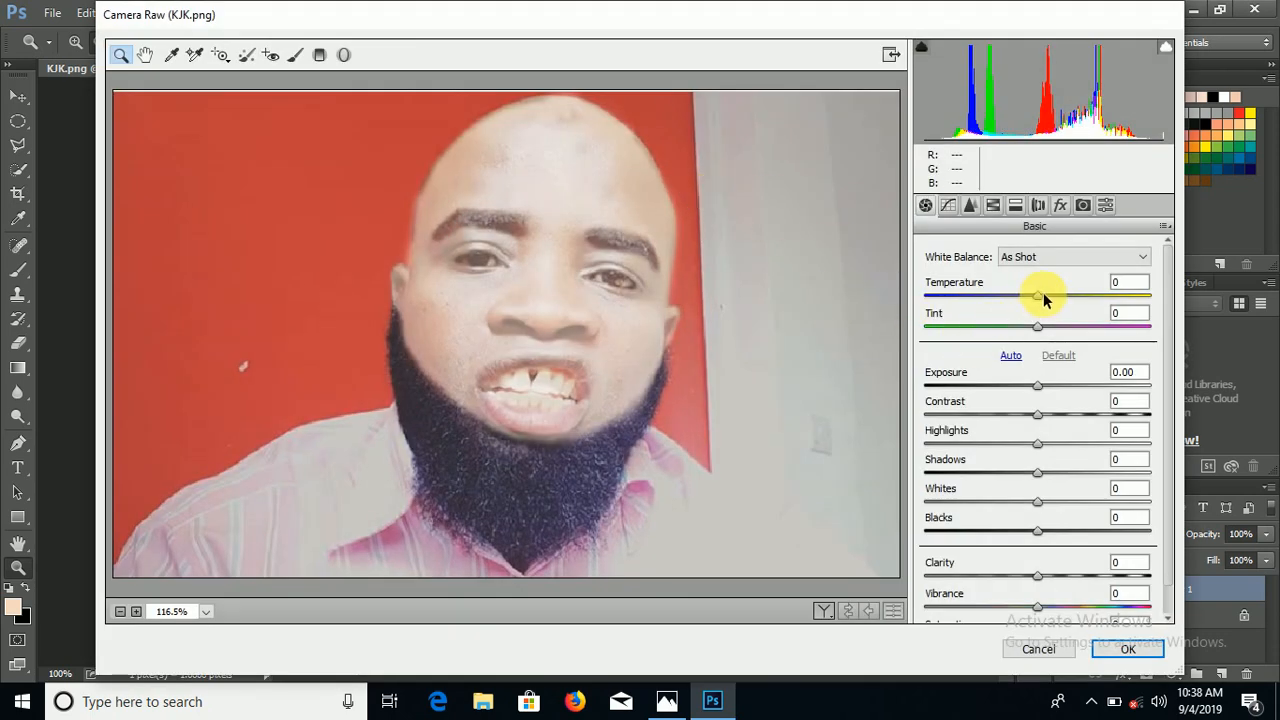
{"action": "left_click_drag", "start_coordinate": [1047, 300], "coordinate": [1043, 327]}
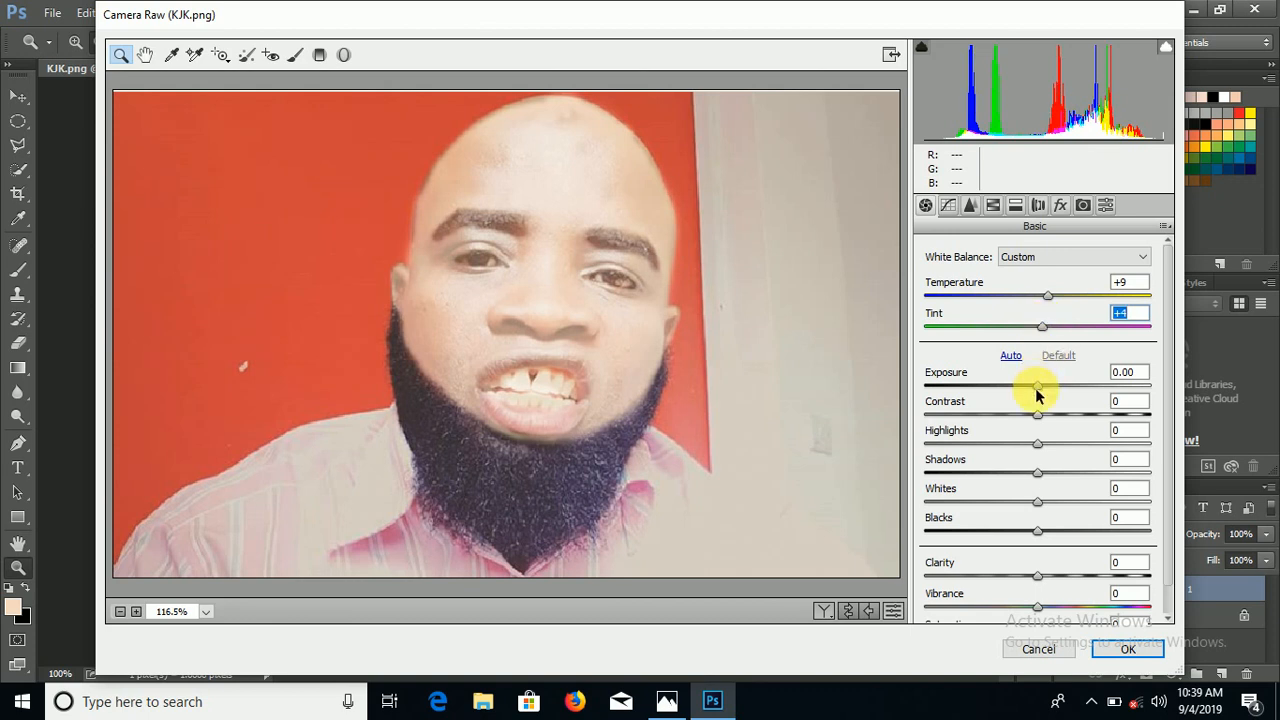
{"action": "left_click_drag", "start_coordinate": [1038, 390], "coordinate": [1043, 452]}
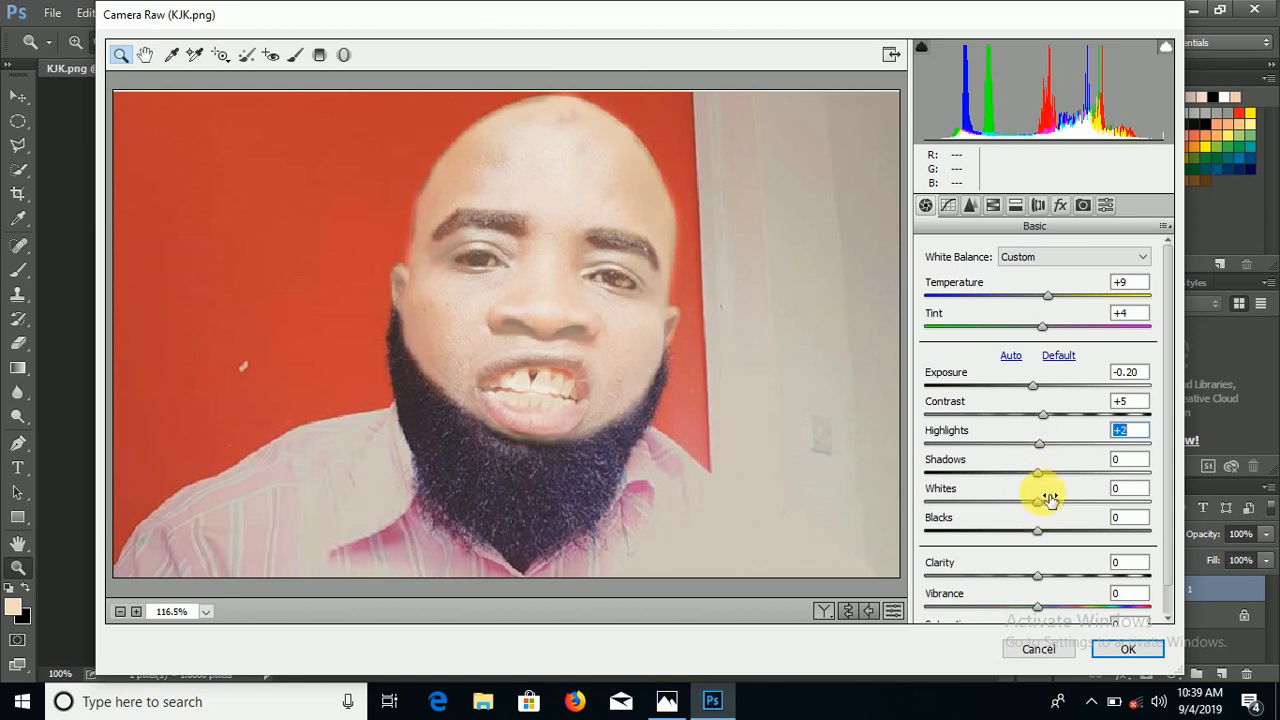
{"action": "mouse_move", "coordinate": [1040, 508]}
{"action": "left_mouse_down"}
{"action": "mouse_move", "coordinate": [1055, 519]}
{"action": "mouse_move", "coordinate": [1025, 528]}
{"action": "left_mouse_up"}
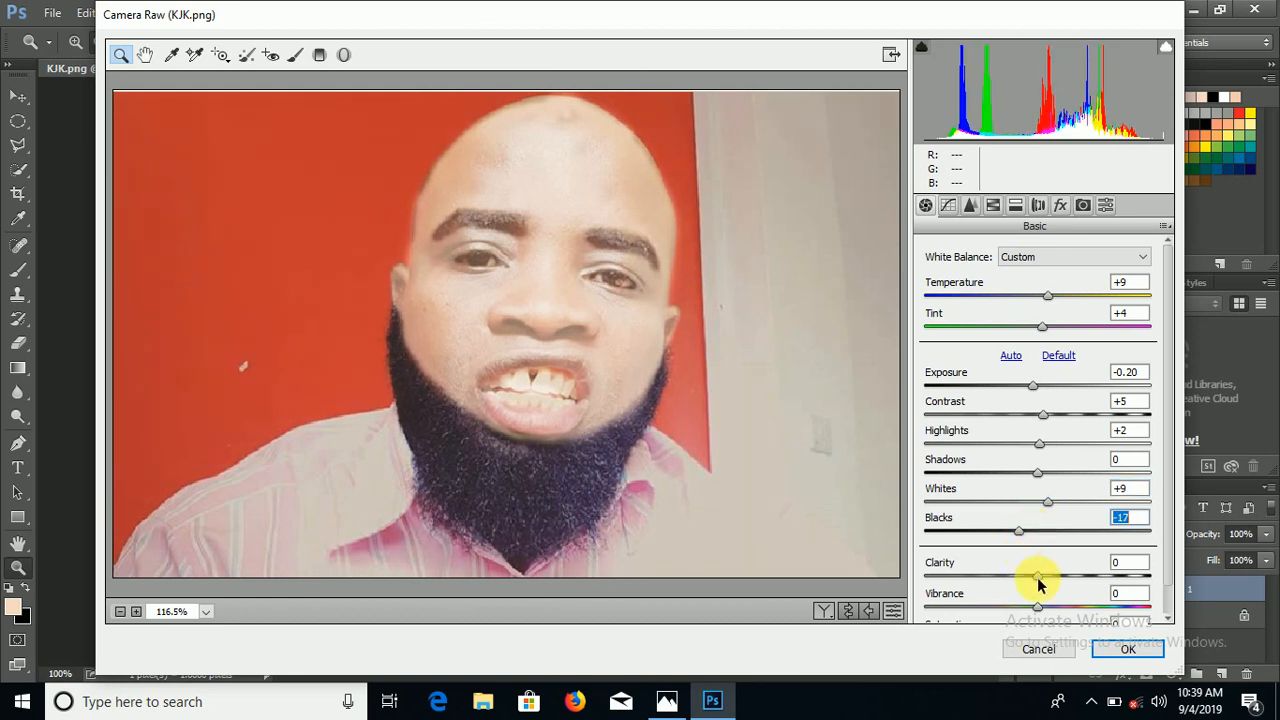
Step: Set Clarity to +23 and Vibrance to -15 in Camera Raw and apply the filter
{"action": "left_click_drag", "start_coordinate": [1038, 583], "coordinate": [1020, 607]}
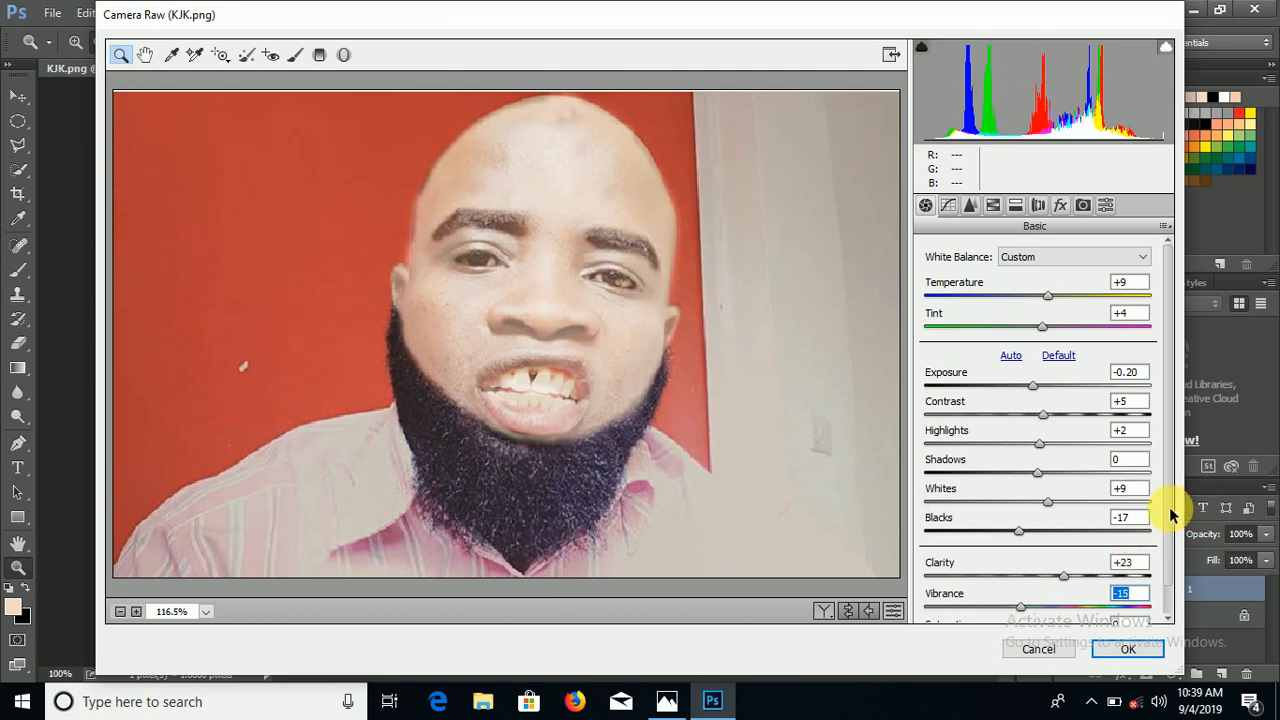
{"action": "scroll", "coordinate": [1172, 557], "scroll_direction": "down", "scroll_amount": 1}
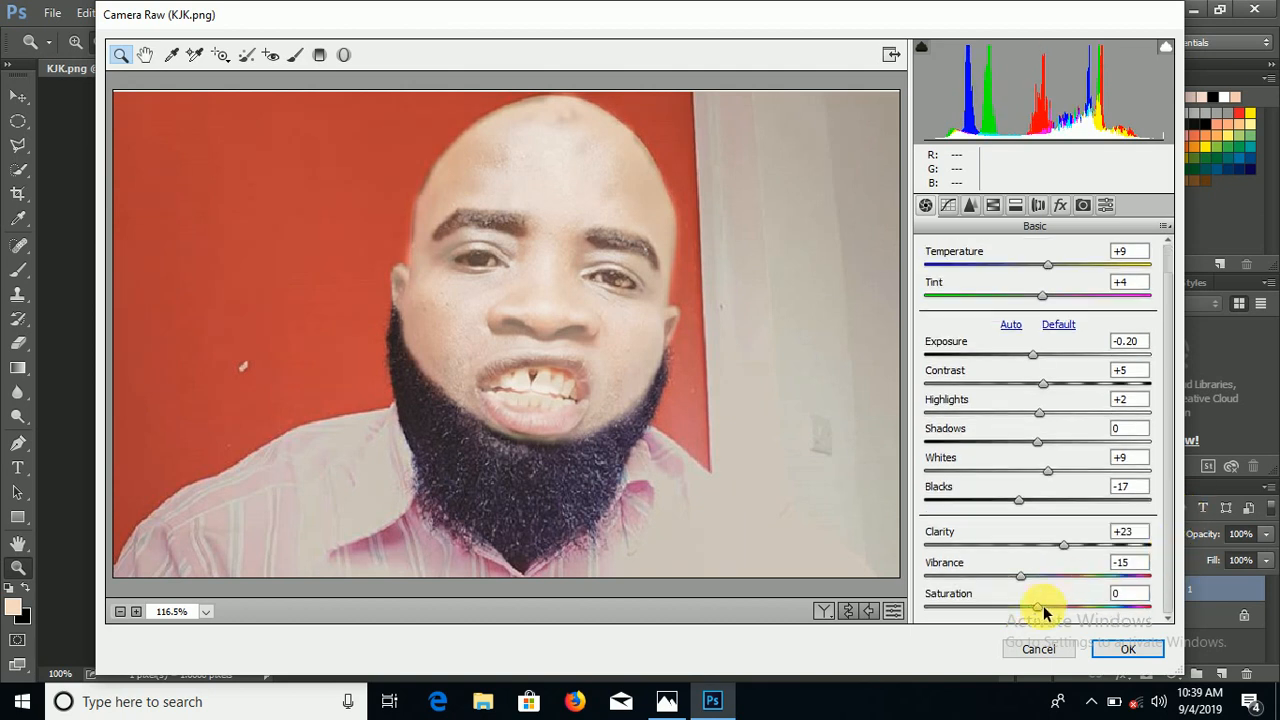
{"action": "left_click", "coordinate": [1112, 648]}
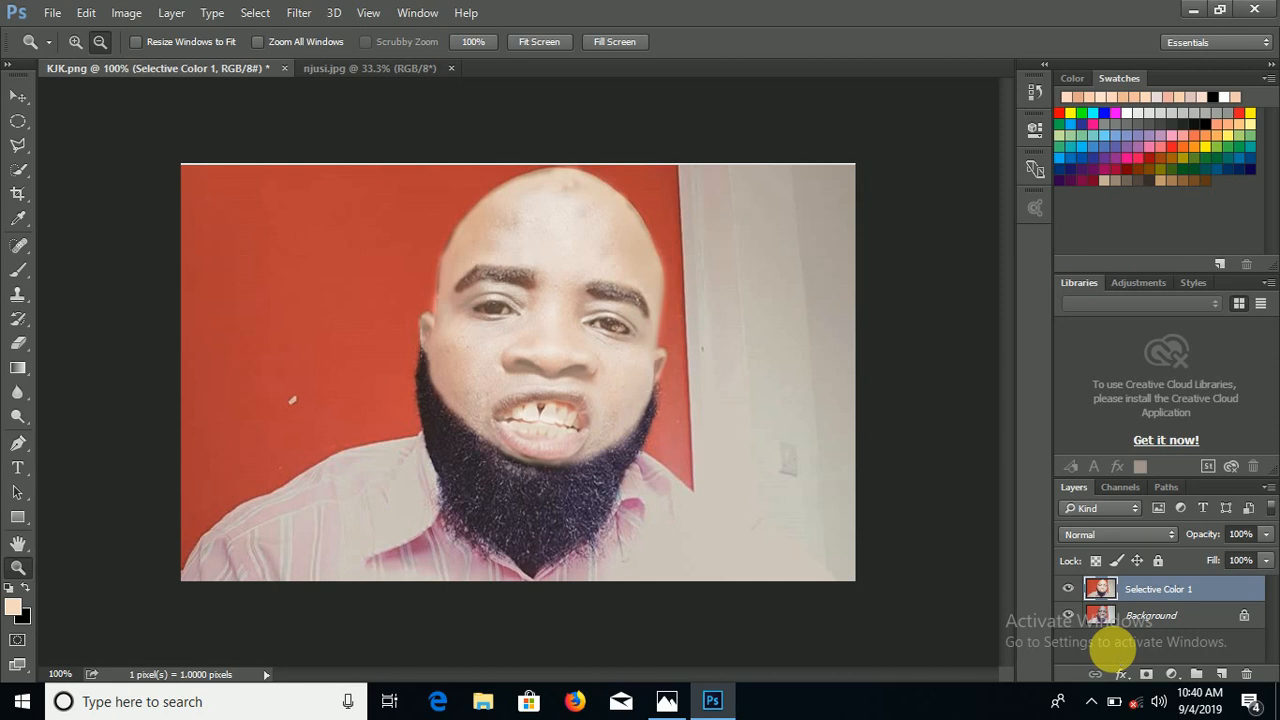
{"action": "key", "text": "ctrl+q"}
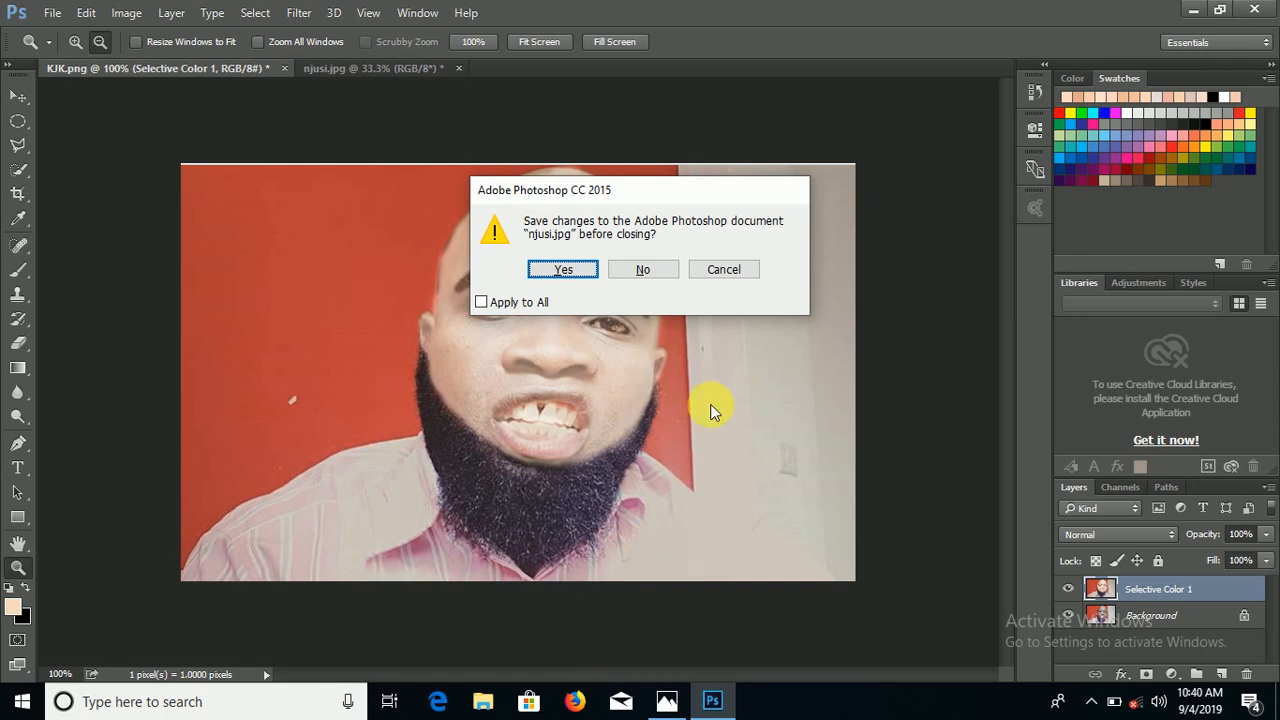
{"action": "left_click", "coordinate": [723, 269]}
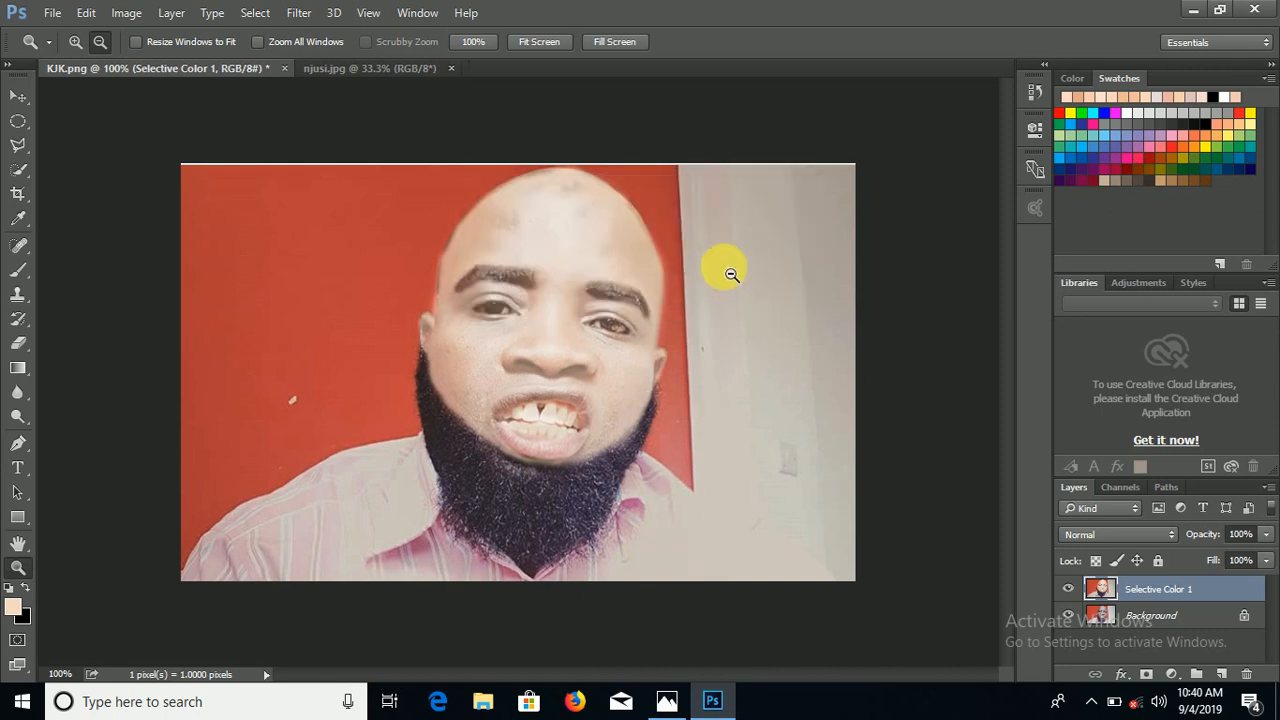